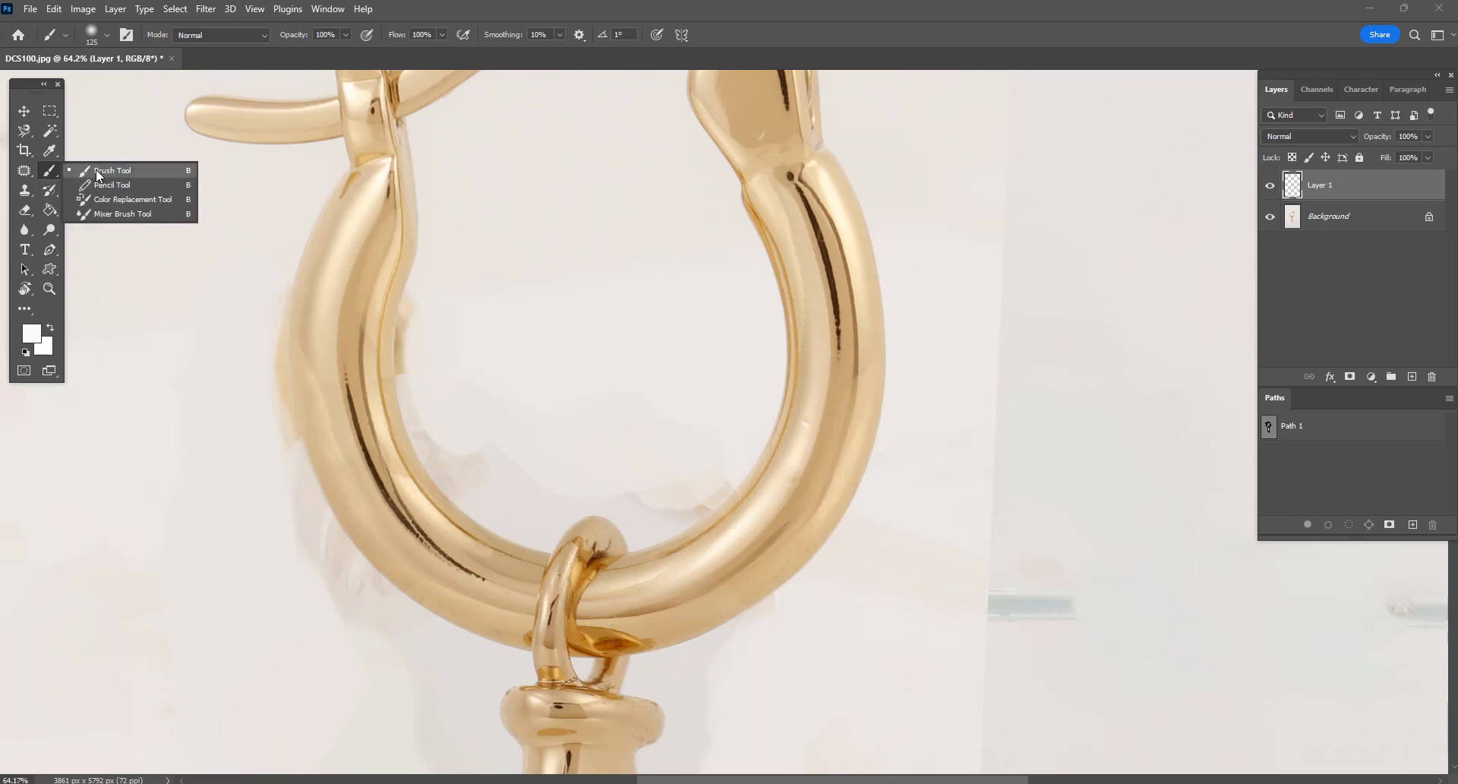
With the Brush tool at 40 px, sample the surrounding gold and paint over the dark streak on the hoop's right side
click(107, 171)
key(bracketleft)
key(bracketleft)
key(bracketleft)
key(bracketleft)
key(bracketleft)
key(bracketleft)
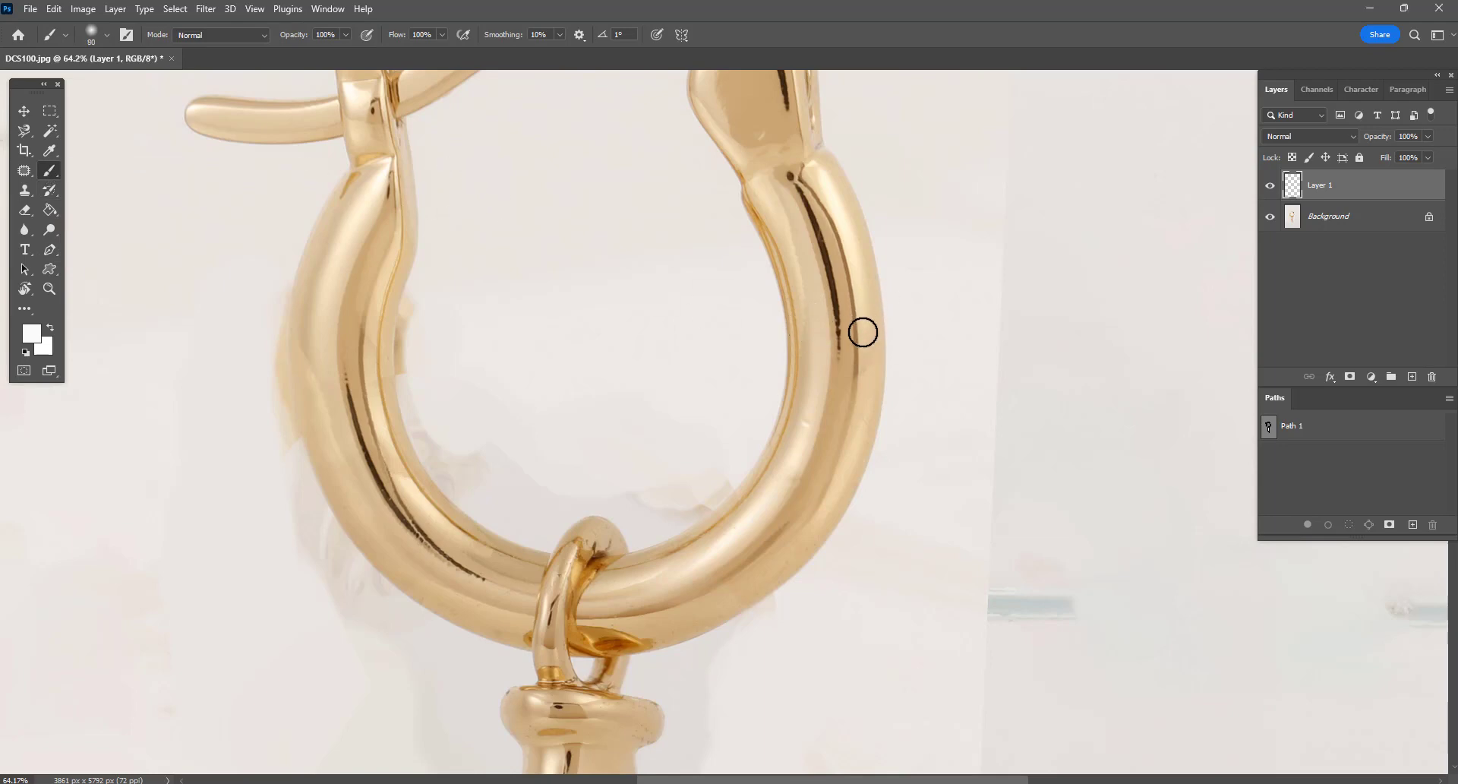
scroll(862, 418, up, 5)
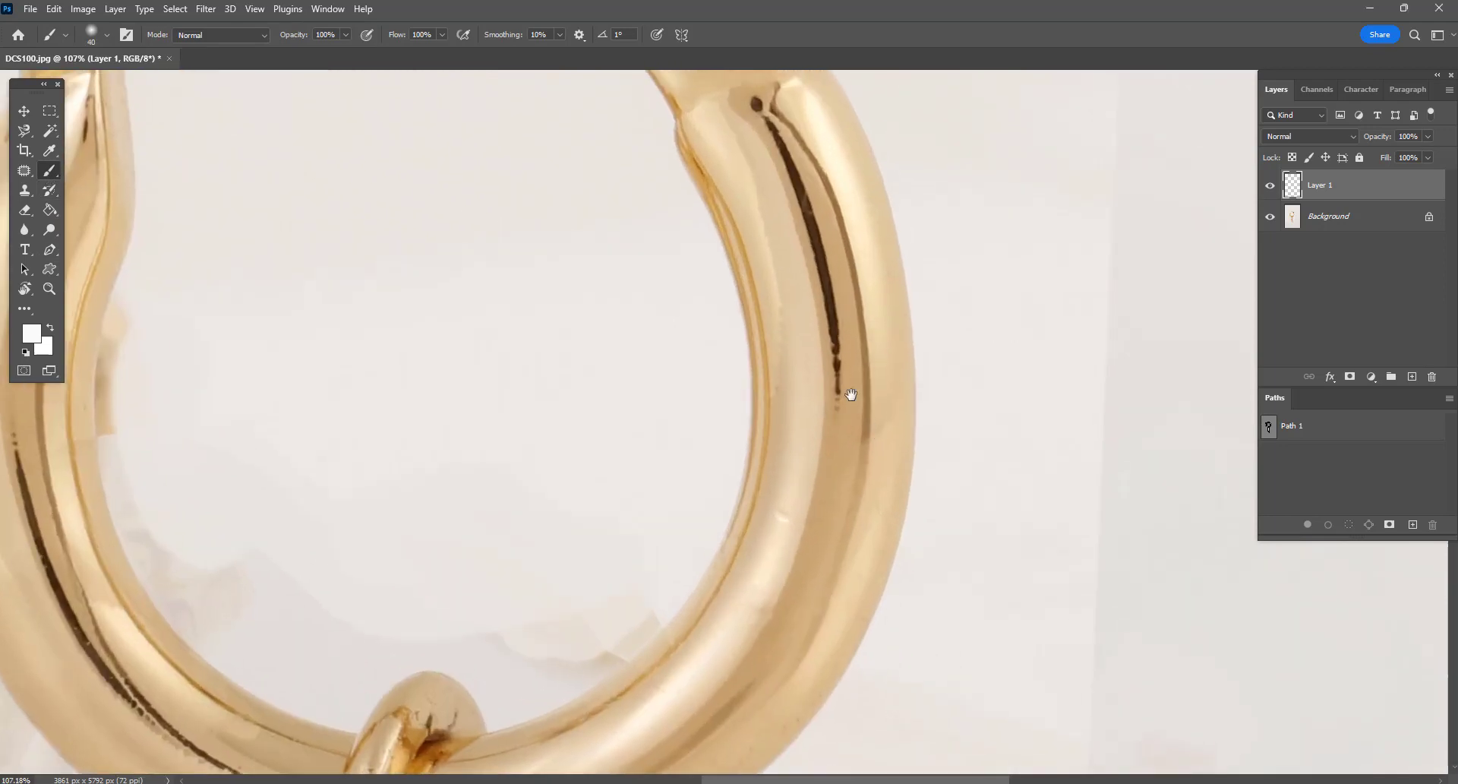
alt+click(805, 259)
right_click(778, 234)
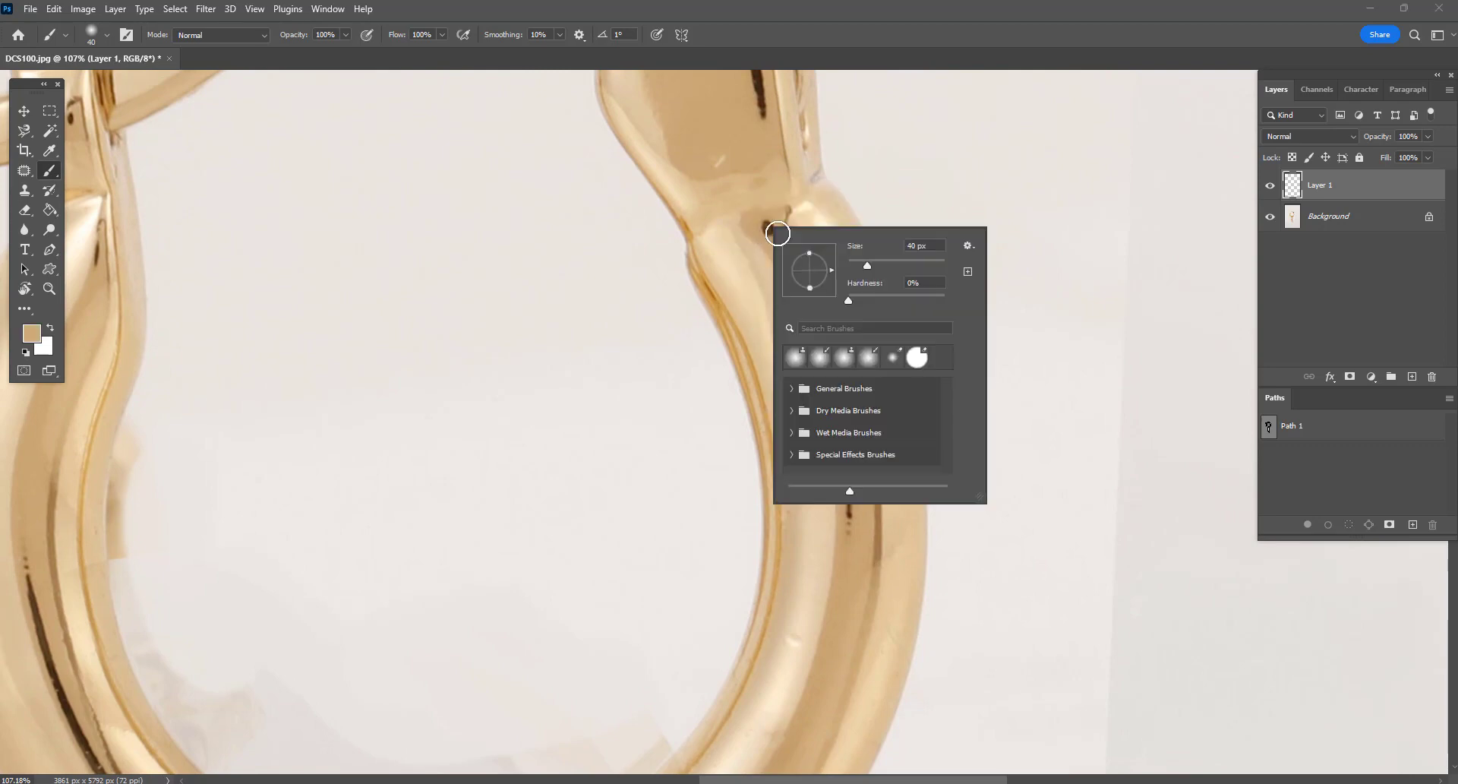
drag(889, 295, 892, 294)
mouse_move(763, 225)
mouse_down()
mouse_move(839, 398)
mouse_move(853, 502)
mouse_move(840, 571)
mouse_up()
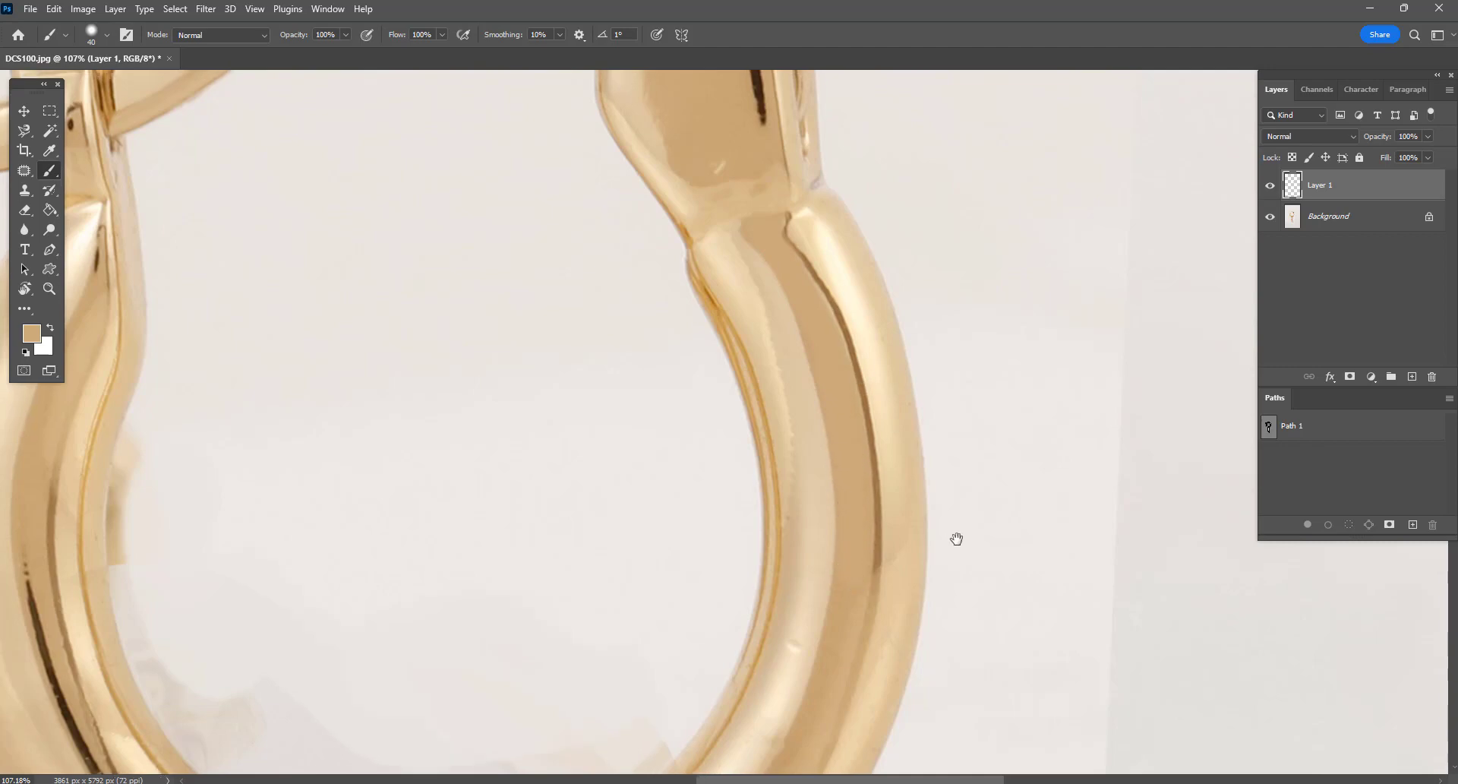
Paint over the dark streak on the rounded hinge joint above the hoop's right side with the sampled gold
scroll(862, 413, up, 3)
scroll(863, 413, left, 2)
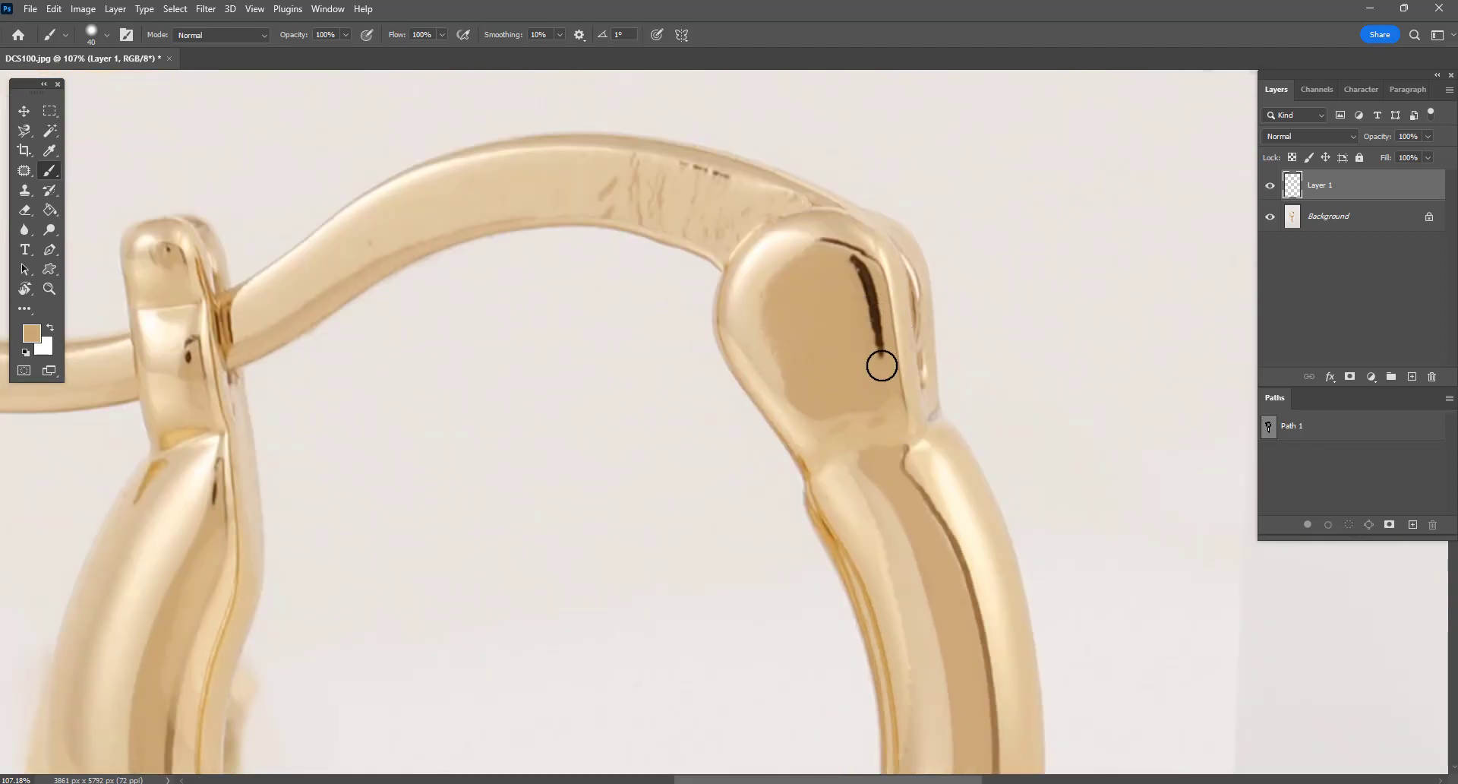
mouse_move(879, 365)
mouse_down()
mouse_move(853, 264)
mouse_move(863, 276)
mouse_move(872, 319)
mouse_move(830, 268)
mouse_move(848, 290)
mouse_up()
Sample the light gold of the arched ear wire and paint over the scratches around its middle
scroll(830, 269, up, 2)
scroll(830, 268, left, 4)
drag(754, 276, 647, 277)
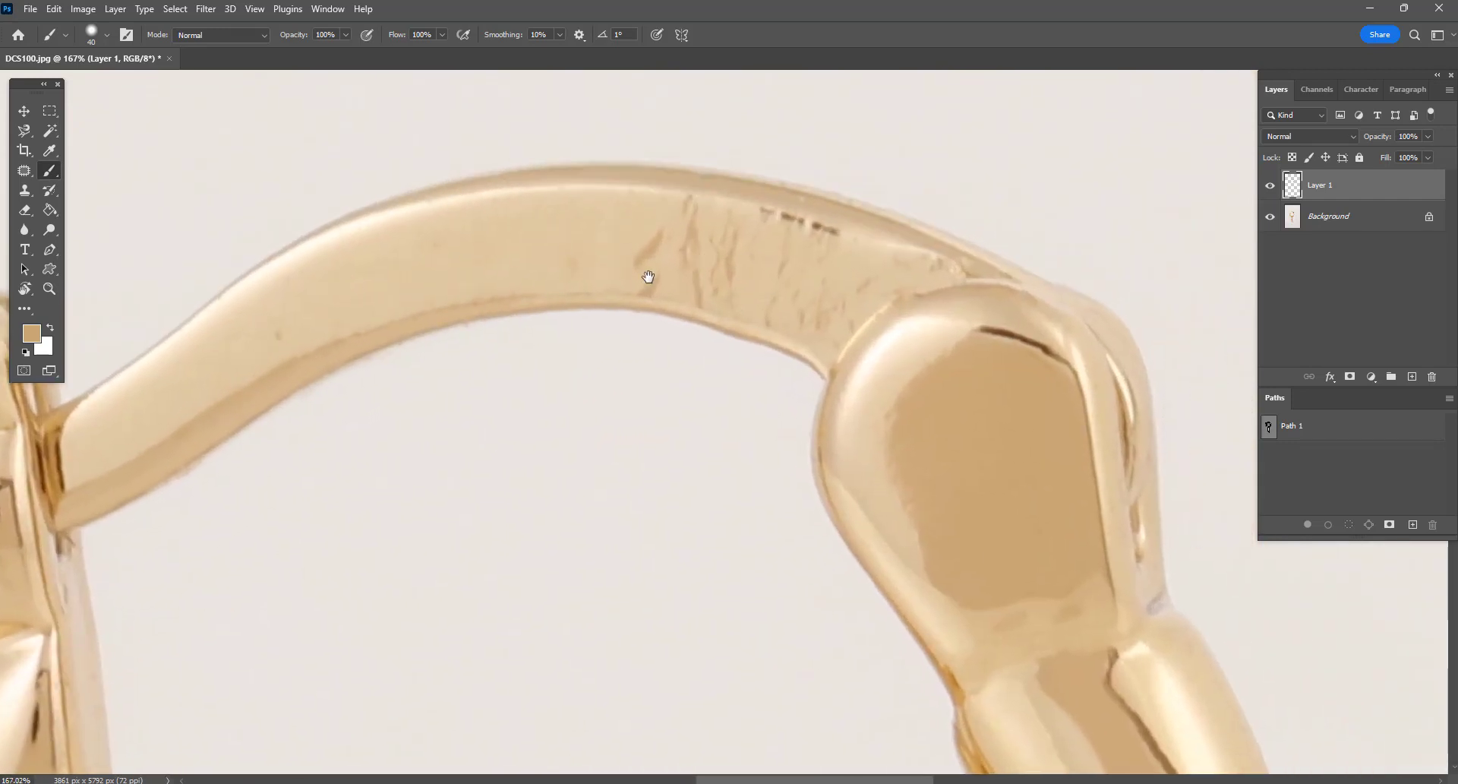
alt+click(565, 225)
mouse_move(618, 218)
mouse_down()
mouse_move(736, 235)
mouse_move(613, 250)
mouse_move(672, 280)
mouse_up()
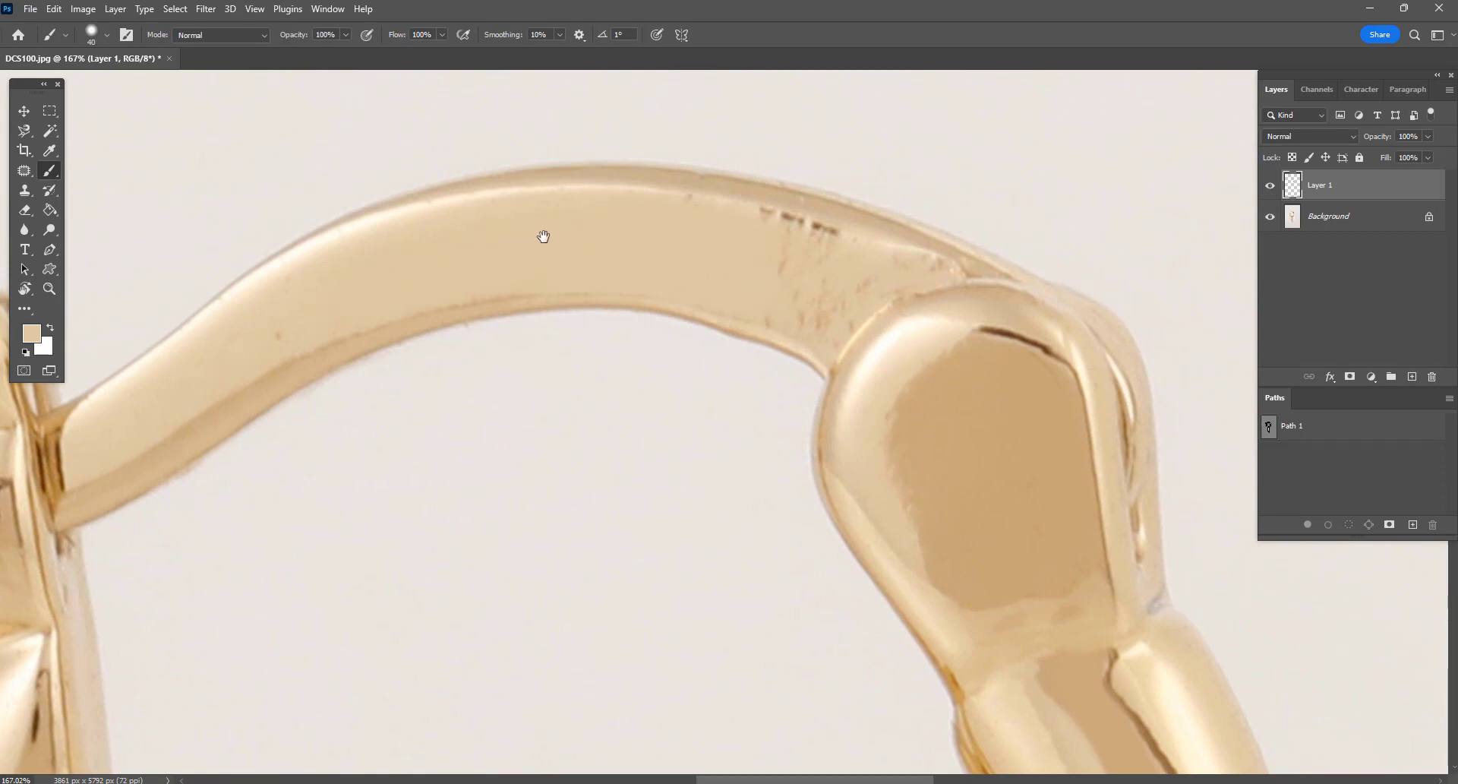
drag(540, 237, 641, 210)
mouse_move(508, 326)
mouse_down()
mouse_move(517, 286)
mouse_move(580, 239)
mouse_move(622, 280)
mouse_move(589, 261)
mouse_up()
key(ctrl+alt+z)
key(ctrl+alt+z)
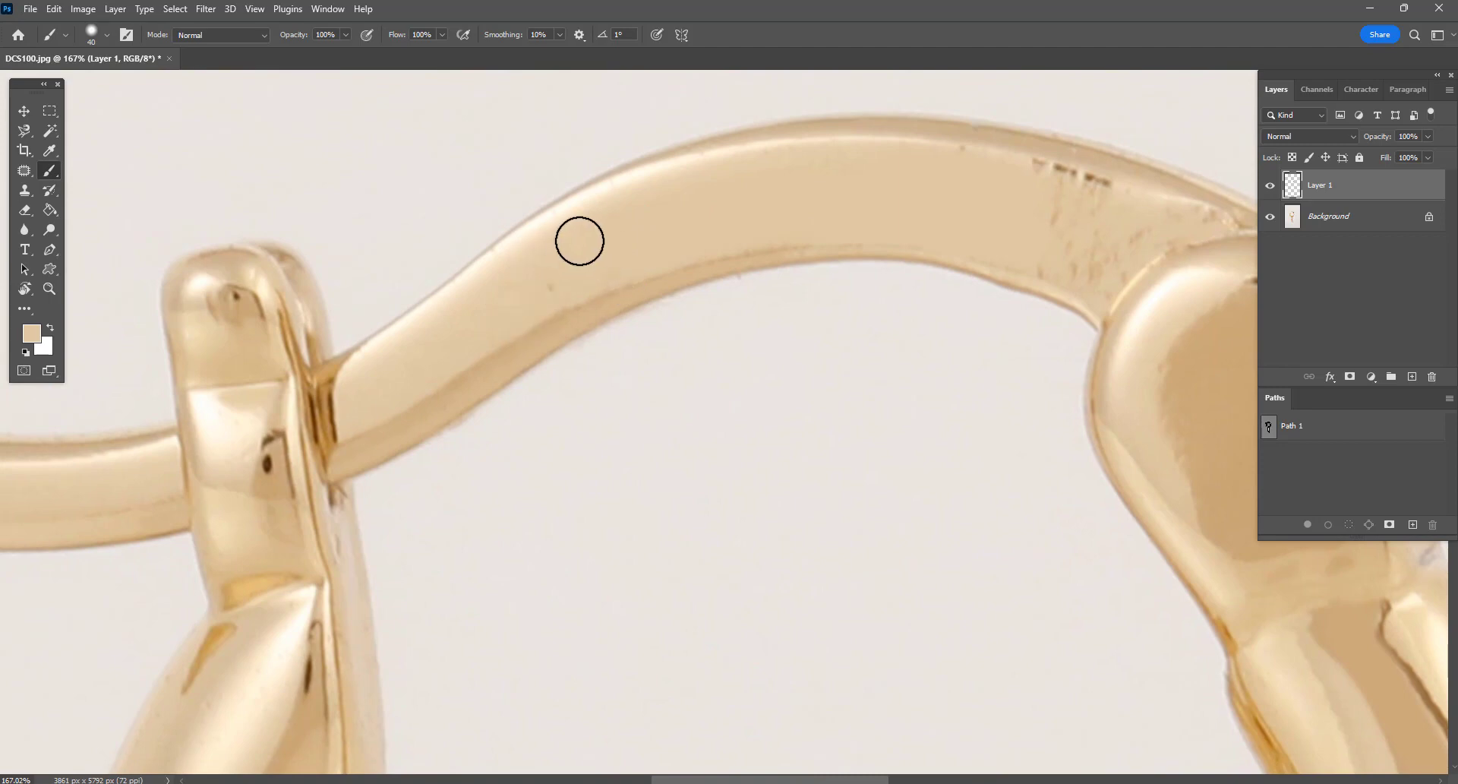
Paint over the remaining dark marks on the arched wire beside the hinge joint, using a smaller brush near the joint's edge
mouse_move(1016, 208)
mouse_down()
mouse_move(846, 212)
mouse_move(960, 231)
mouse_move(830, 212)
mouse_move(837, 182)
mouse_move(936, 209)
mouse_move(778, 185)
mouse_move(869, 190)
mouse_move(957, 221)
mouse_move(965, 249)
mouse_up()
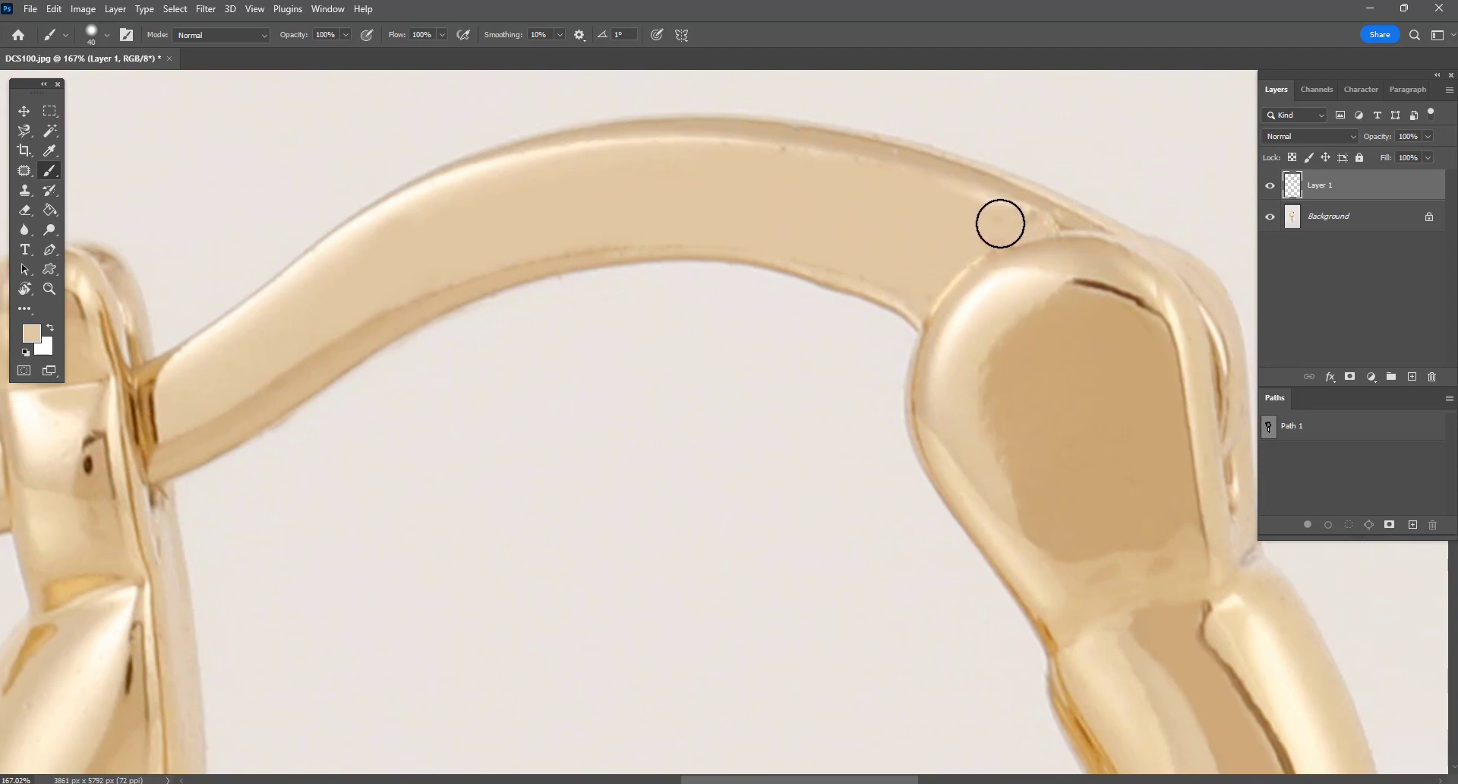
key(bracketleft)
key(bracketleft)
key(bracketleft)
key(bracketleft)
drag(1030, 223, 984, 215)
key(bracketright)
key(bracketright)
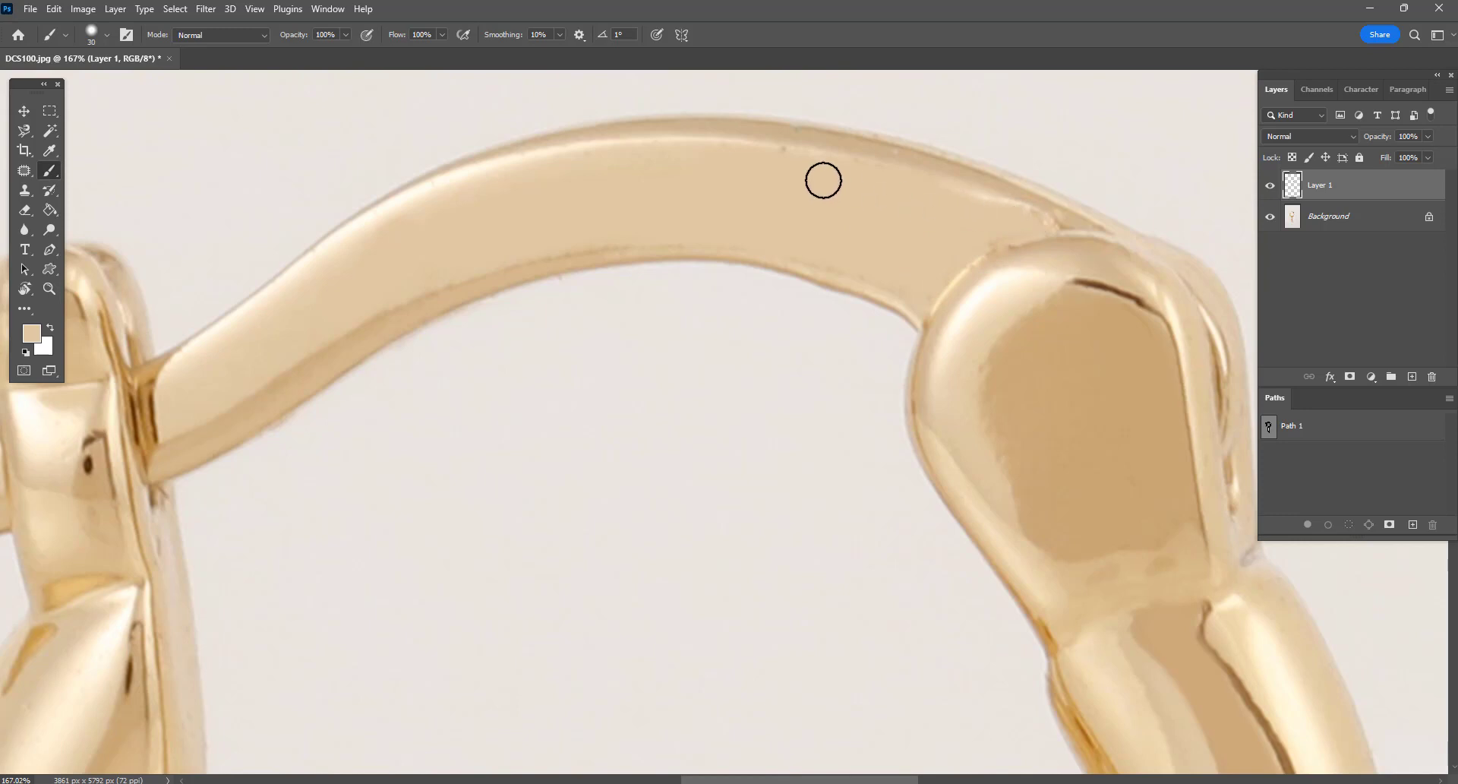
drag(263, 338, 709, 215)
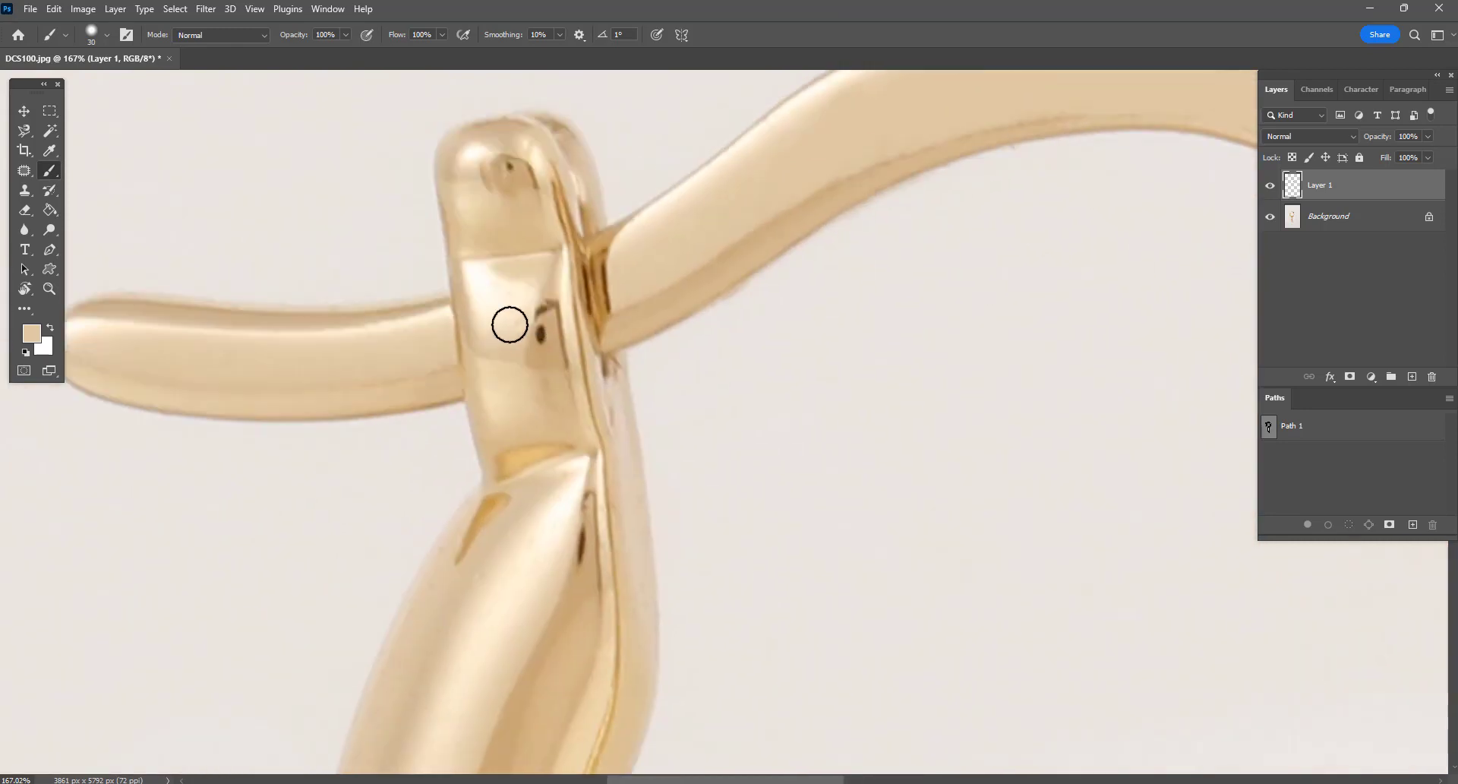
drag(517, 332, 544, 348)
key(ctrl+z)
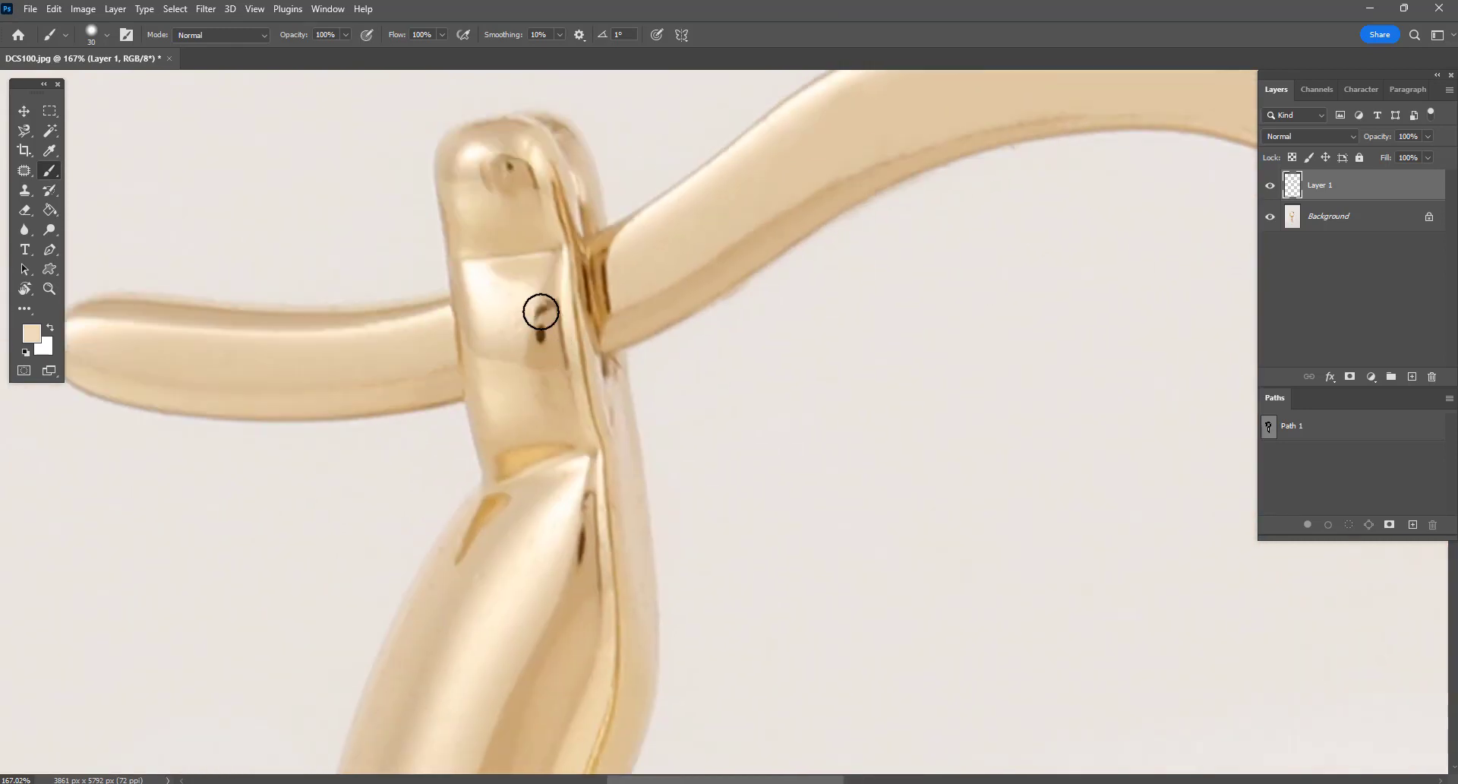
Outline the dark spot on the front face of the hoop's left clasp with the Patch tool
right_click(24, 170)
click(84, 199)
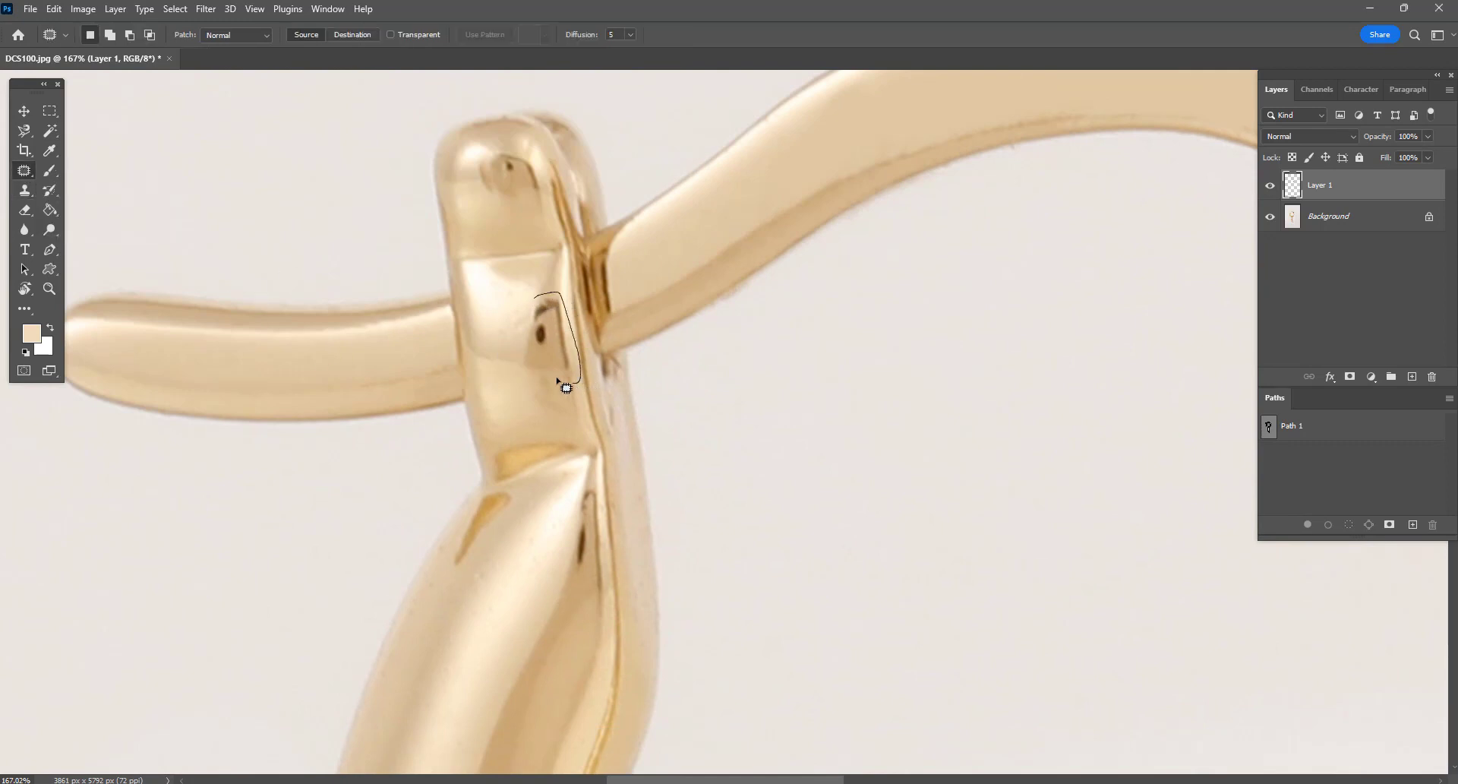
drag(534, 331, 532, 329)
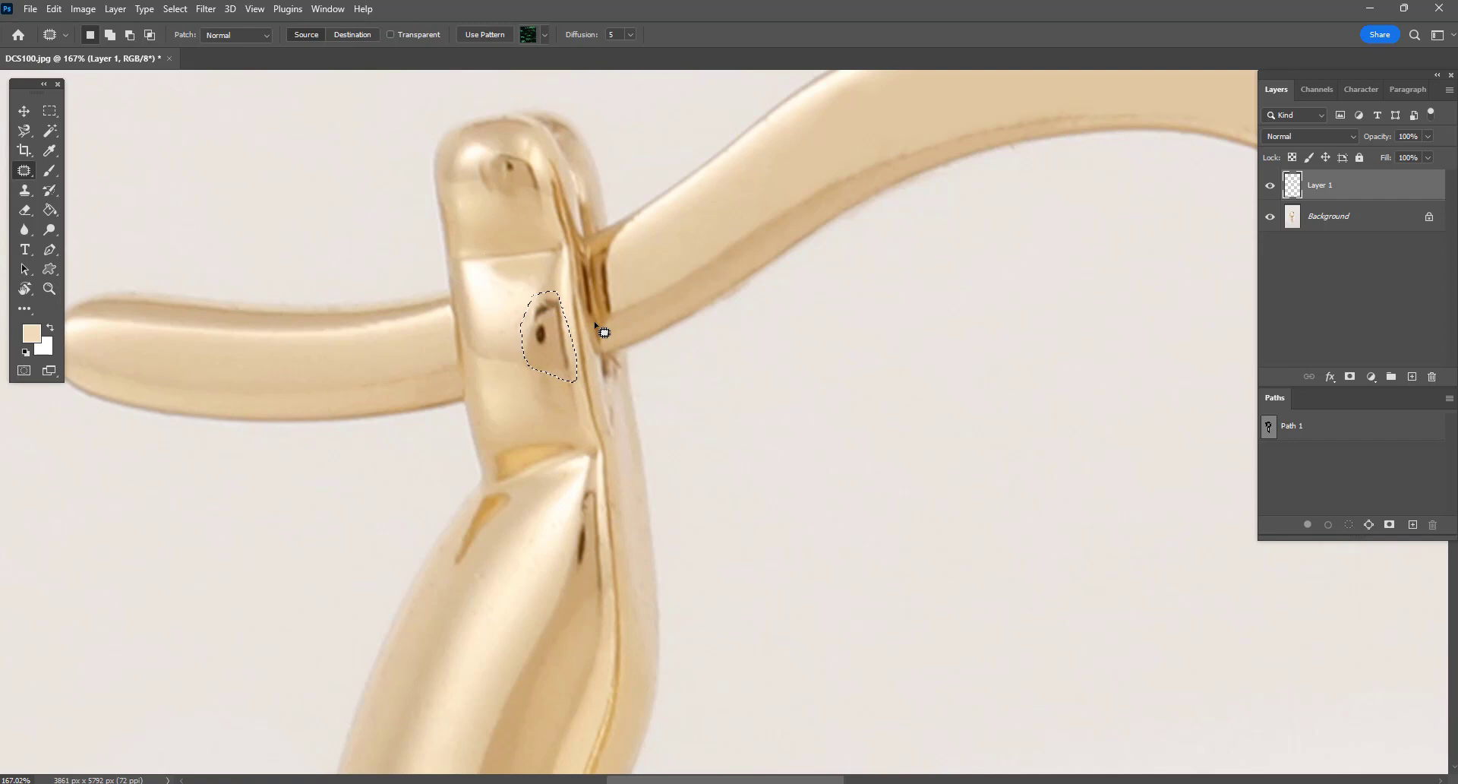
Try a Content-Aware fill of the selected clasp spot on Layer 1
key(shift+F5)
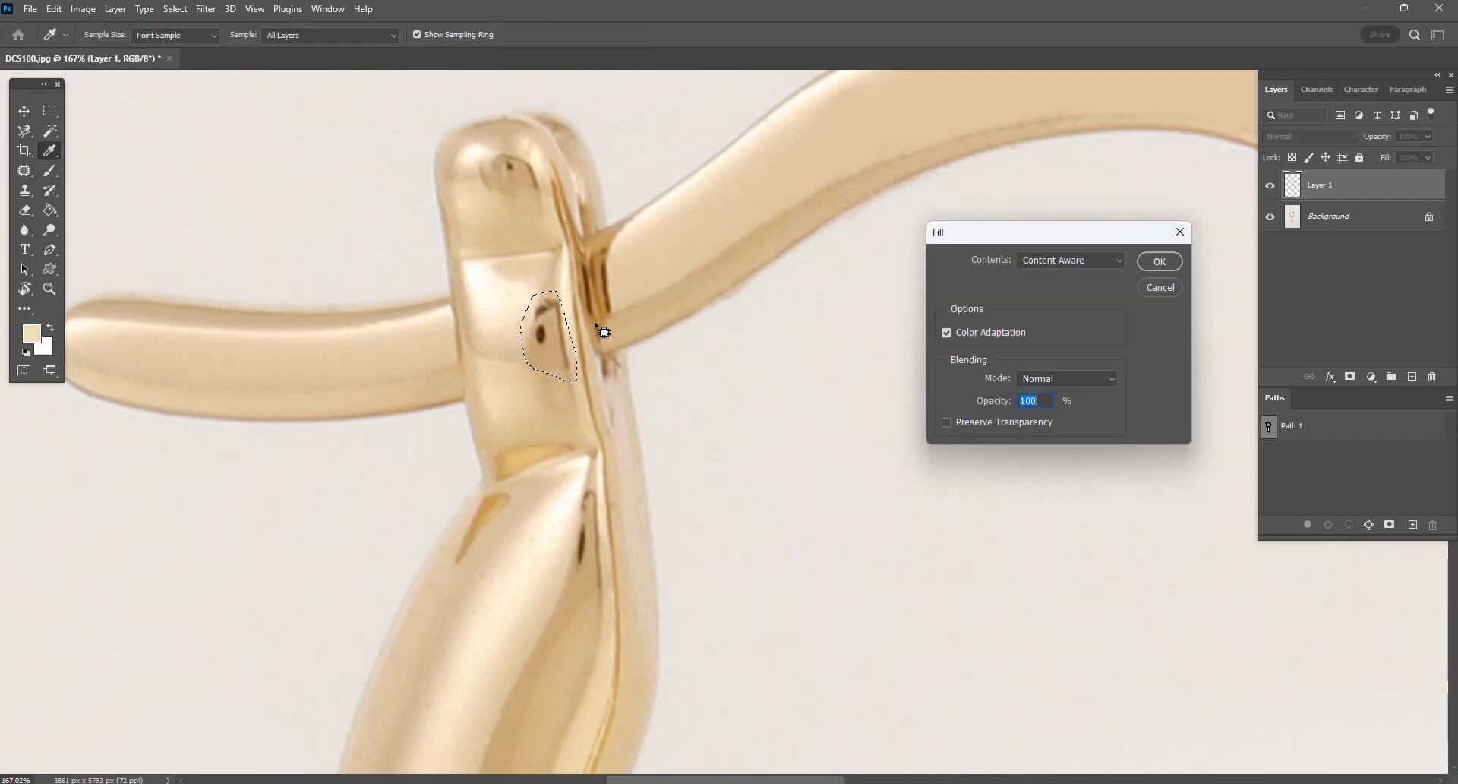
key(Return)
click(714, 299)
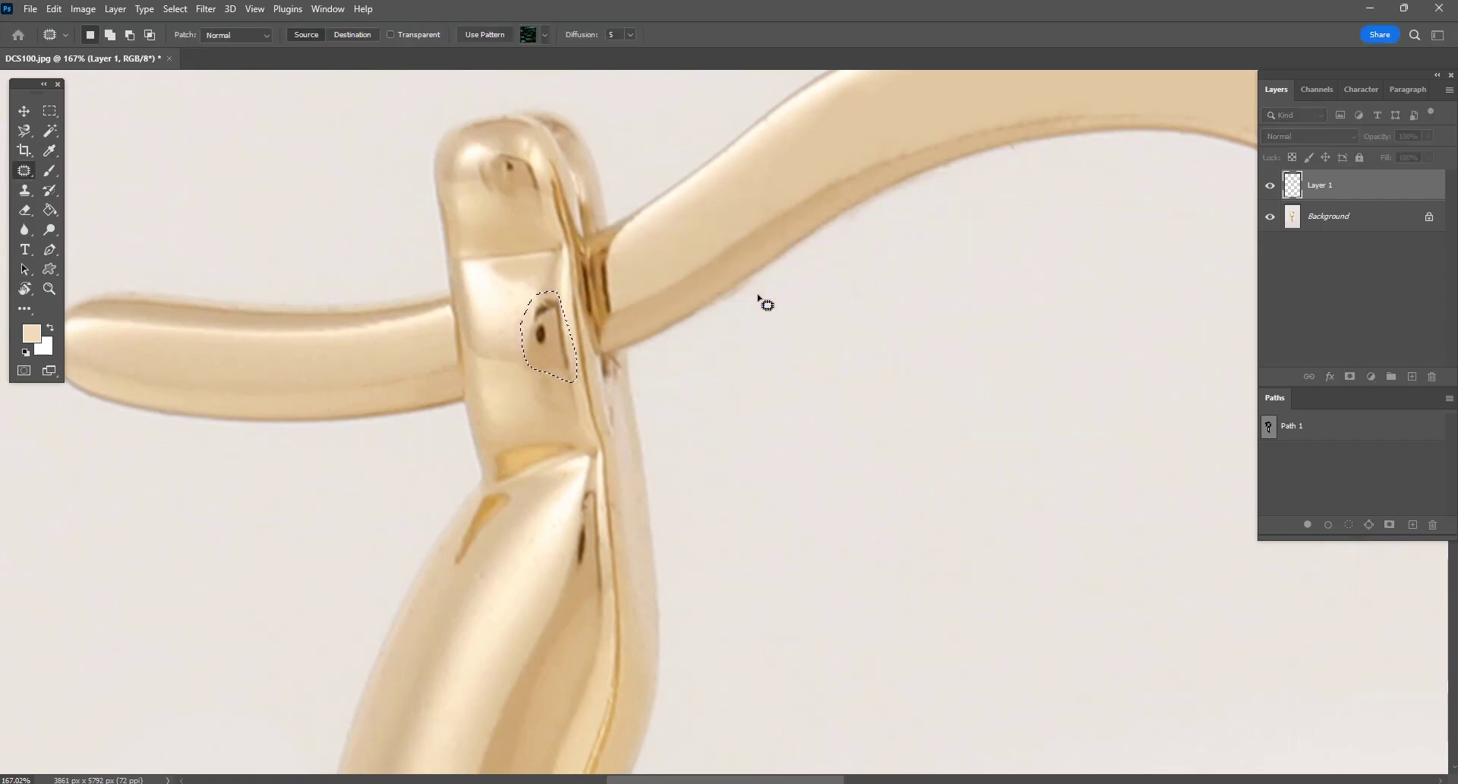
Apply a Content-Aware fill at 100% opacity to the selected clasp spot on the Background layer, and clear the selection
click(1327, 220)
key(shift+F6)
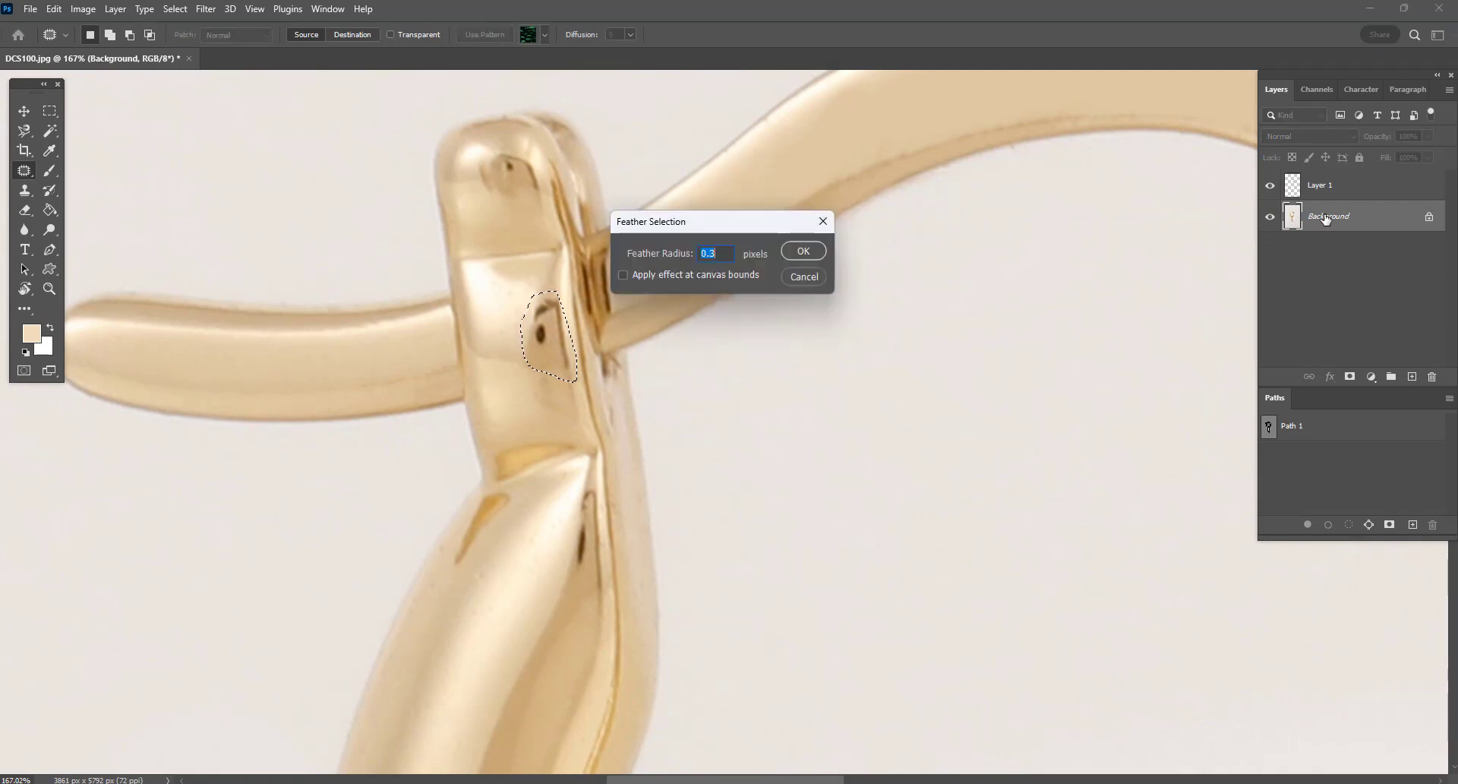
click(813, 279)
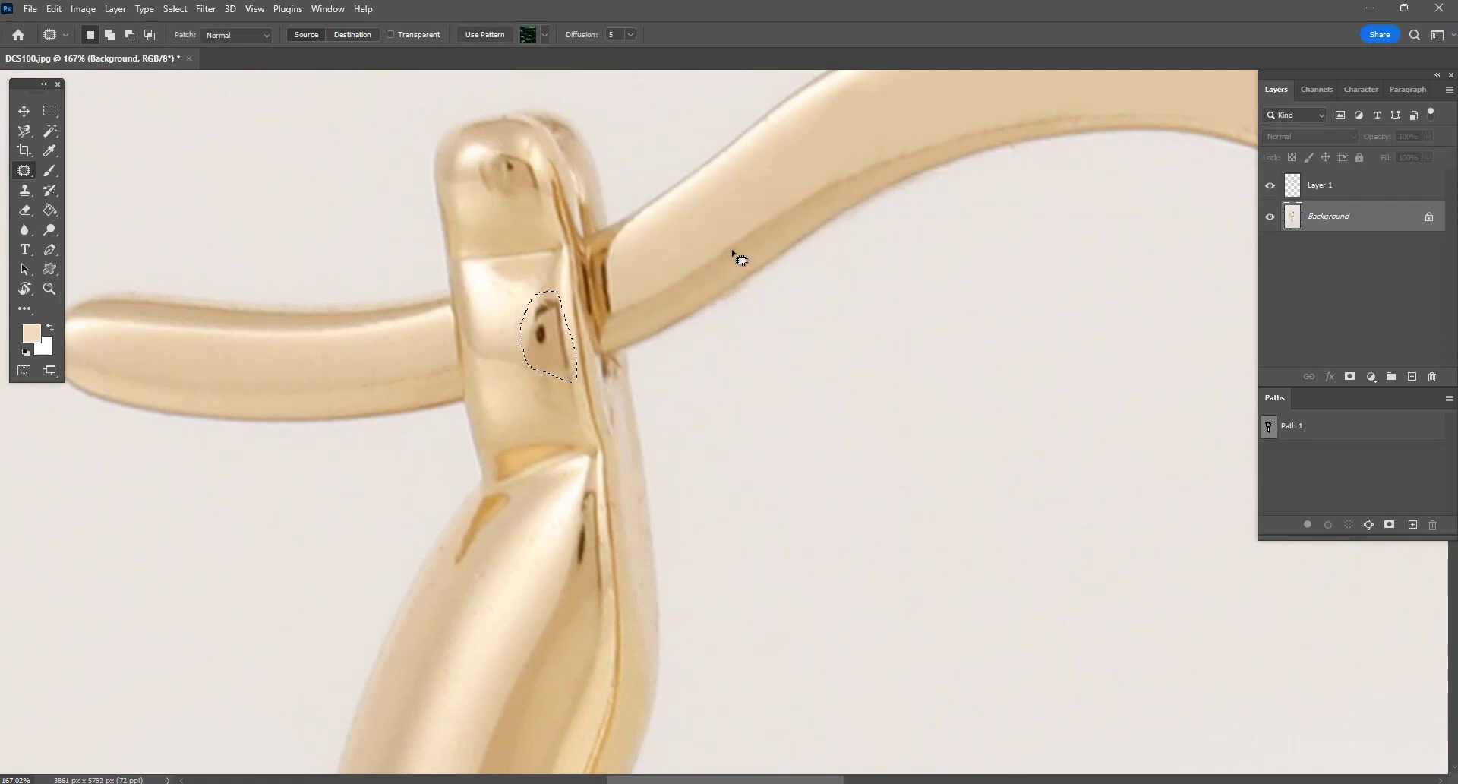
key(shift+F5)
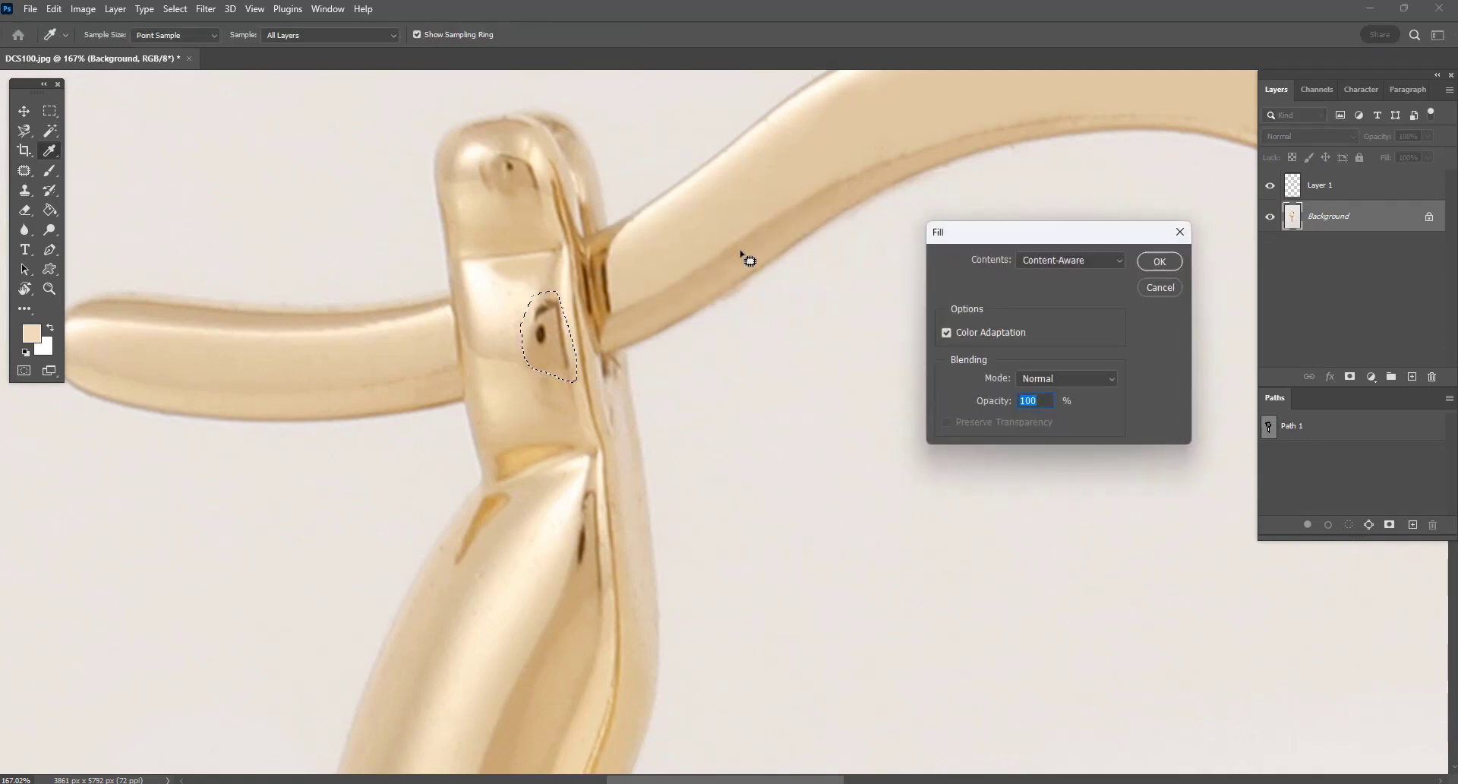
key(Return)
key(ctrl+d)
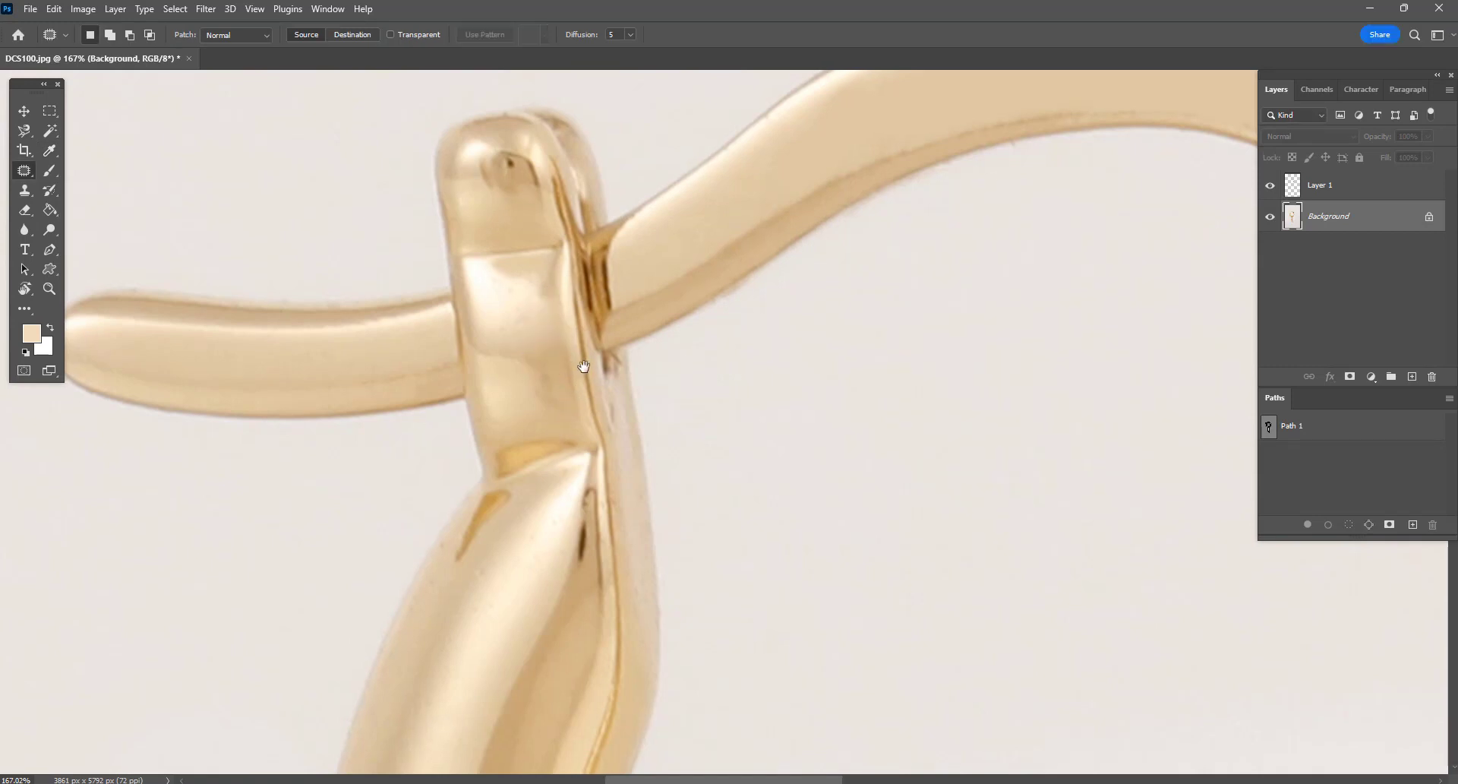
Remove the darker gold marks where the hoop's left side meets the clasp on the Background layer, and clear the selections
scroll(583, 377, down, 3)
drag(541, 416, 490, 442)
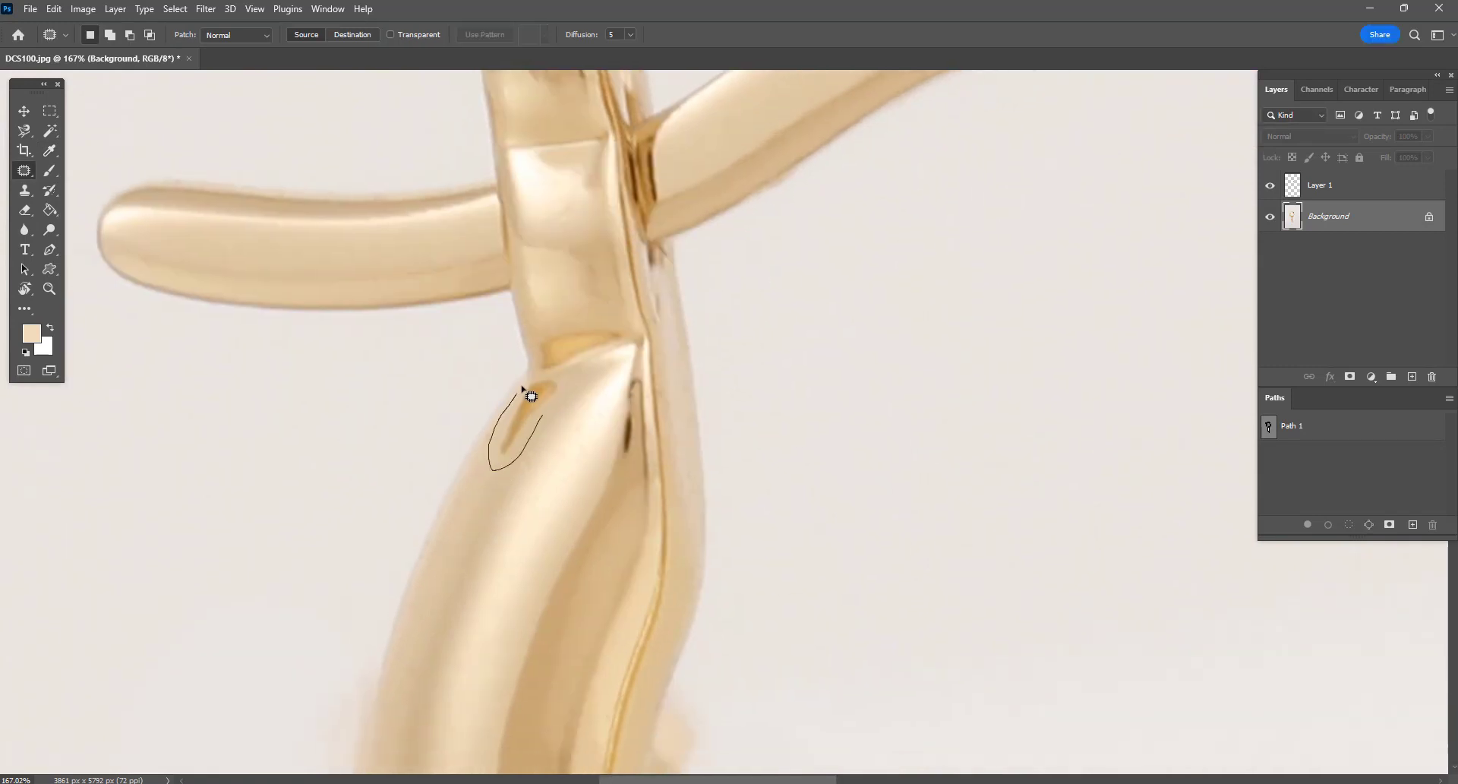
mouse_move(570, 388)
mouse_down()
mouse_move(552, 382)
mouse_move(595, 356)
mouse_move(562, 322)
mouse_move(610, 312)
mouse_move(583, 332)
mouse_move(566, 322)
mouse_up()
key(ctrl+d)
key(ctrl+d)
key(ctrl+d)
key(ctrl+d)
On Layer 1, paint over the dark mark just below the left clasp with sampled gold and a 10 px brush
drag(600, 410, 621, 358)
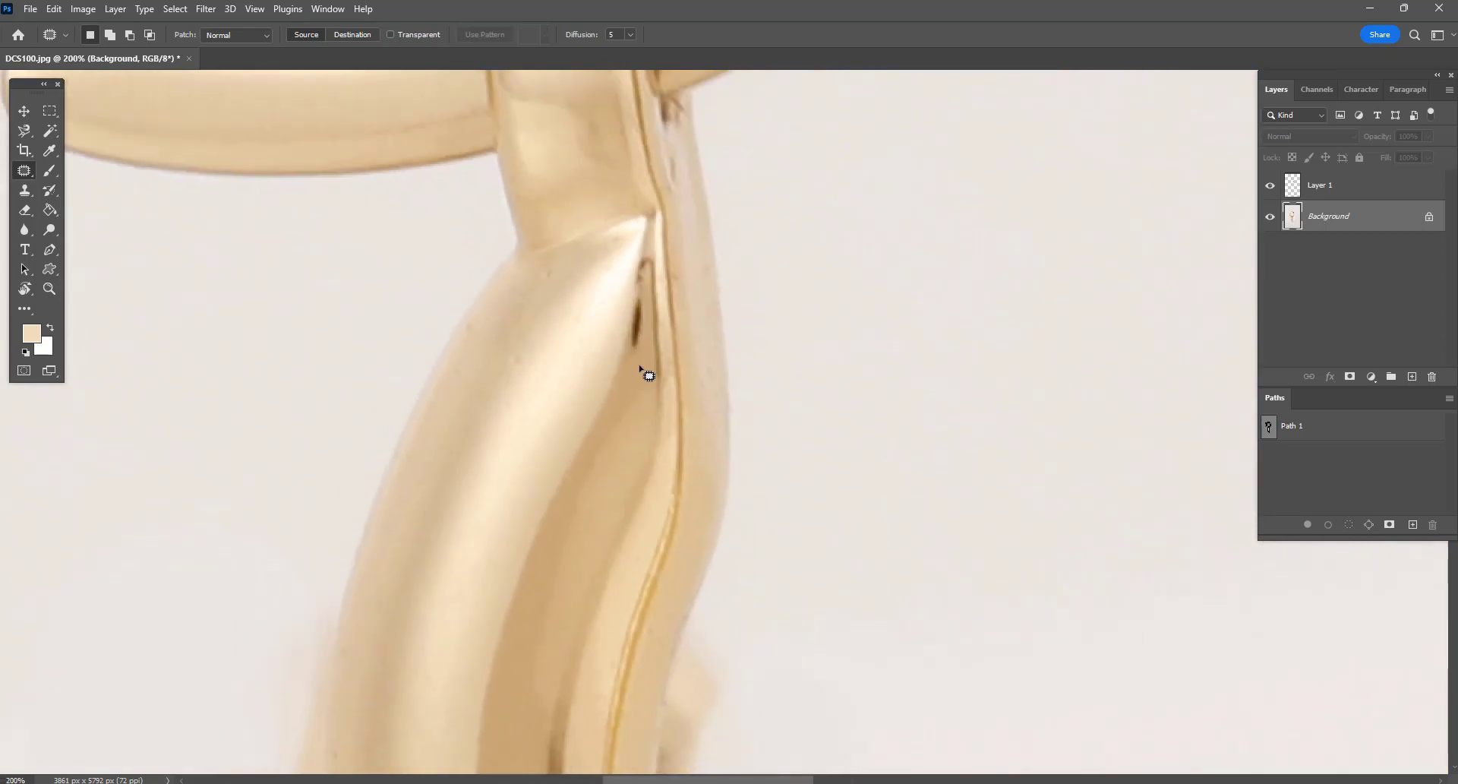
key(b)
key(alt+bracketright)
alt+click(630, 358)
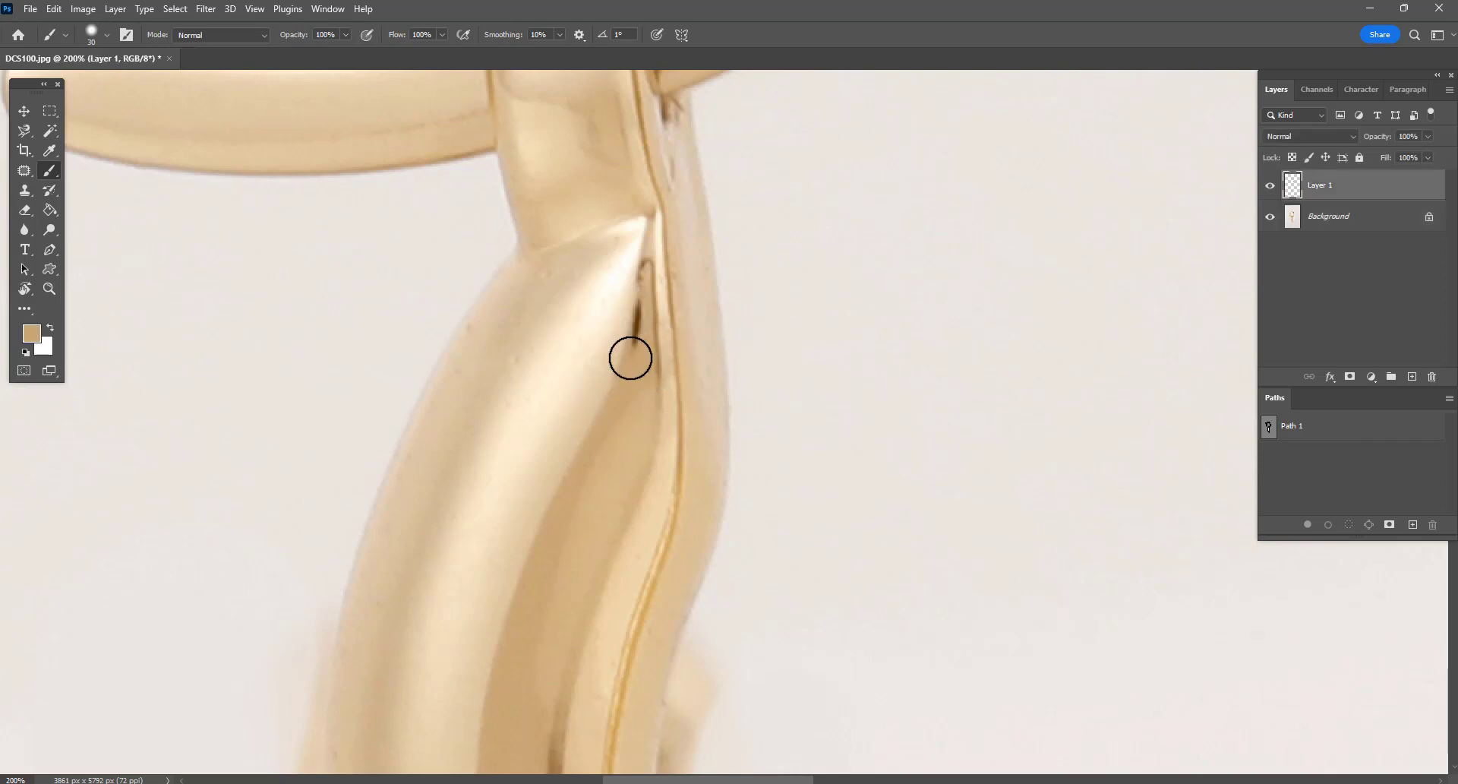
key(bracketleft)
key(bracketleft)
drag(643, 293, 635, 359)
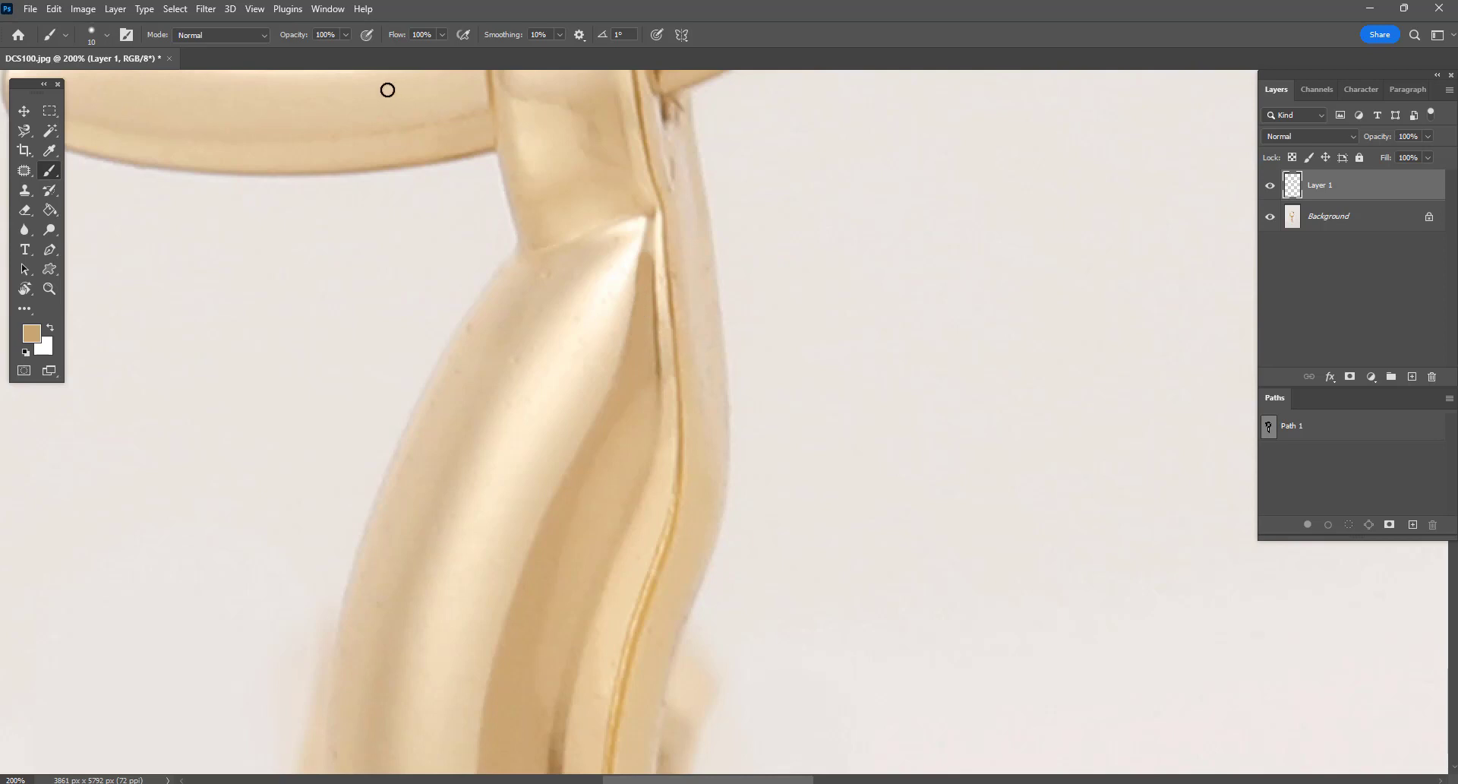
drag(639, 422, 663, 243)
ctrl+drag(596, 378, 560, 340)
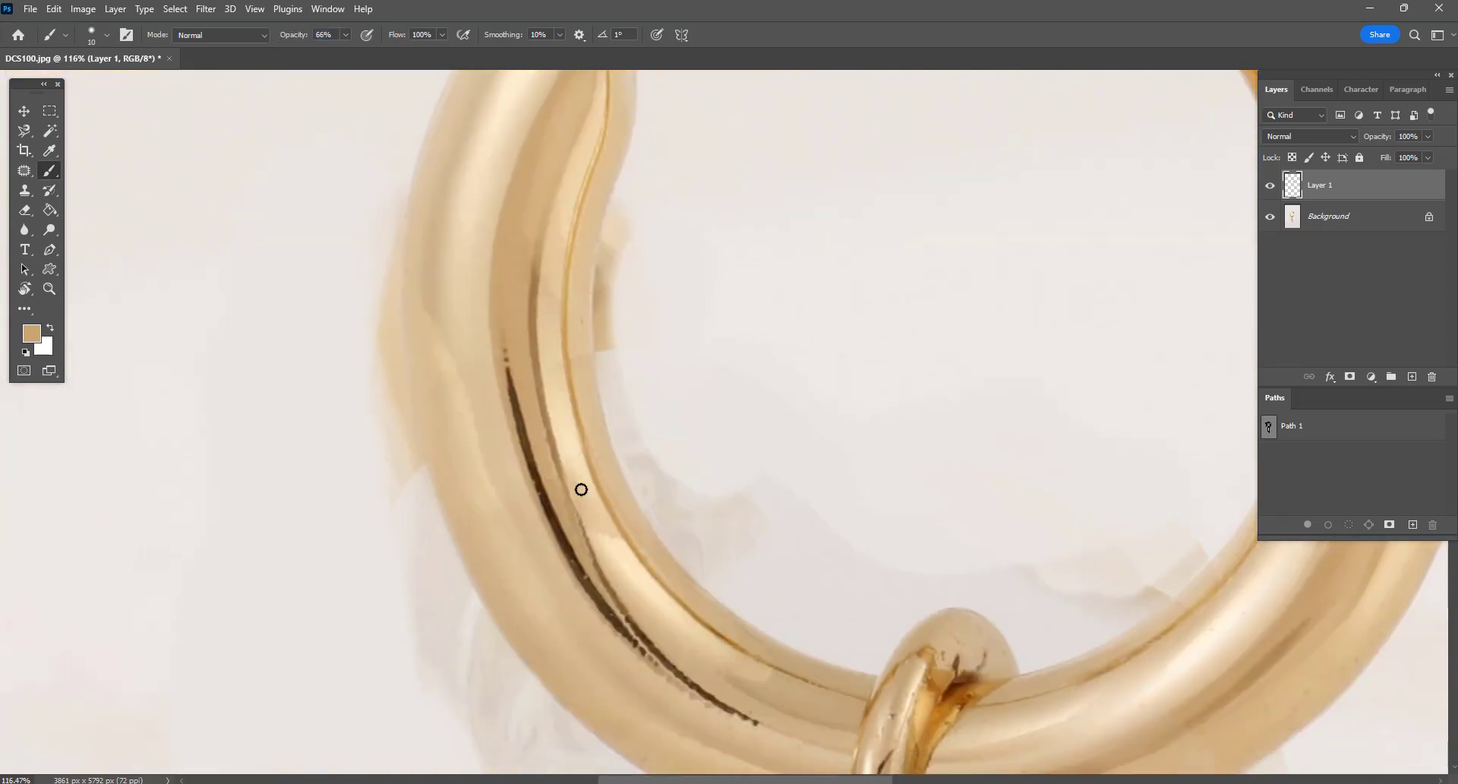
key(p)
drag(524, 225, 550, 390)
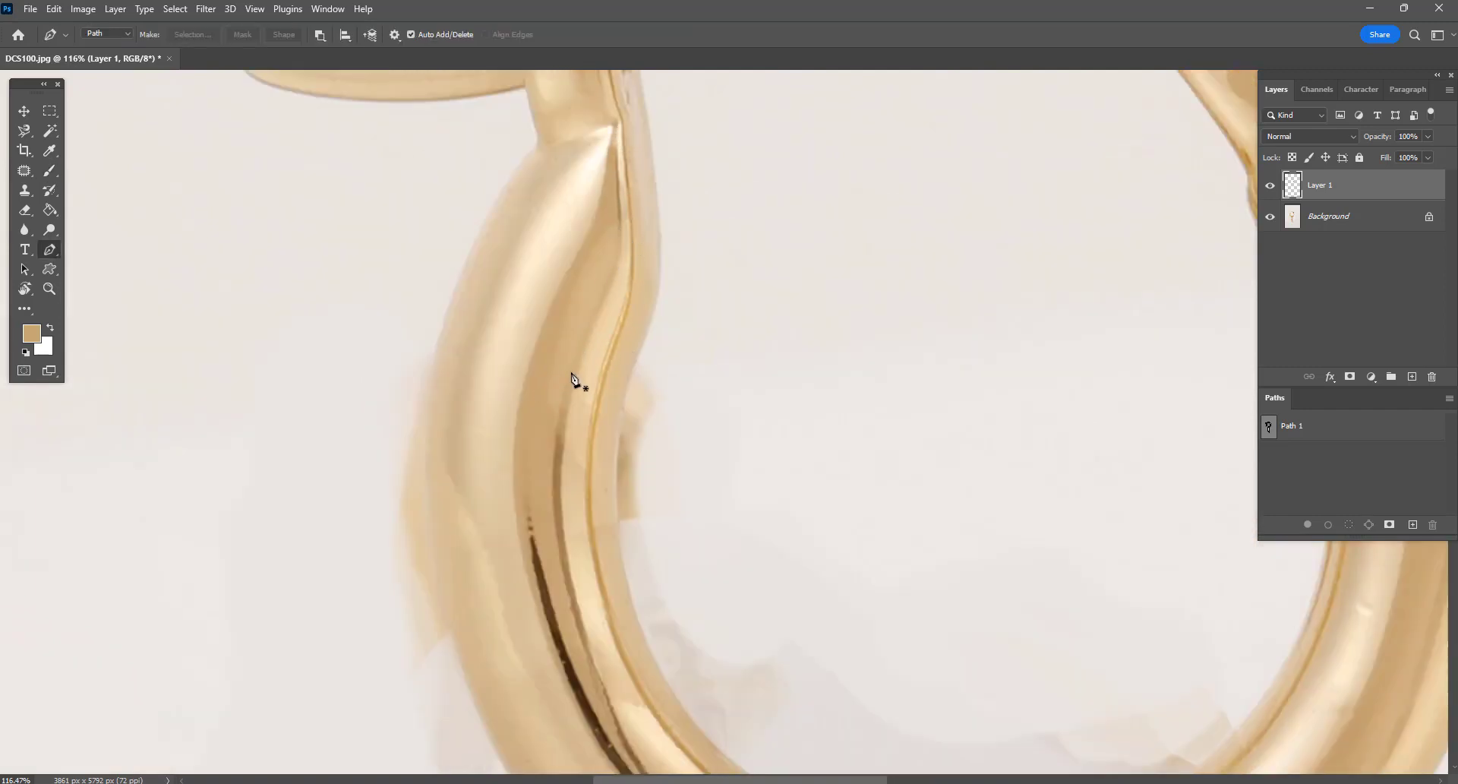
click(648, 321)
key(ctrl+plus)
drag(644, 374, 660, 312)
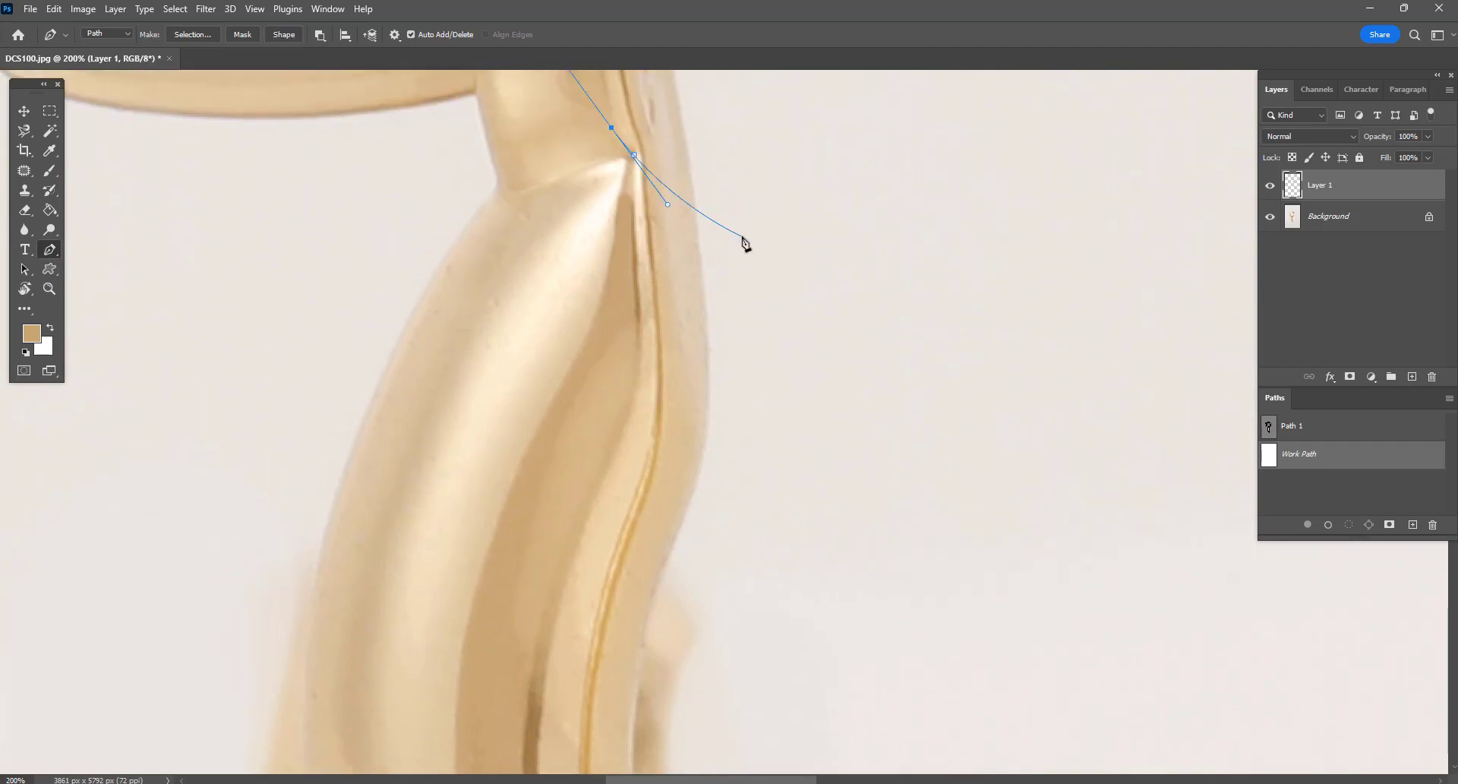
key(ctrl+z)
key(ctrl+z)
With the Pen tool, start Path 2 at the brown reflection band's tip below the left clasp and trace its upper inner edge
click(893, 411)
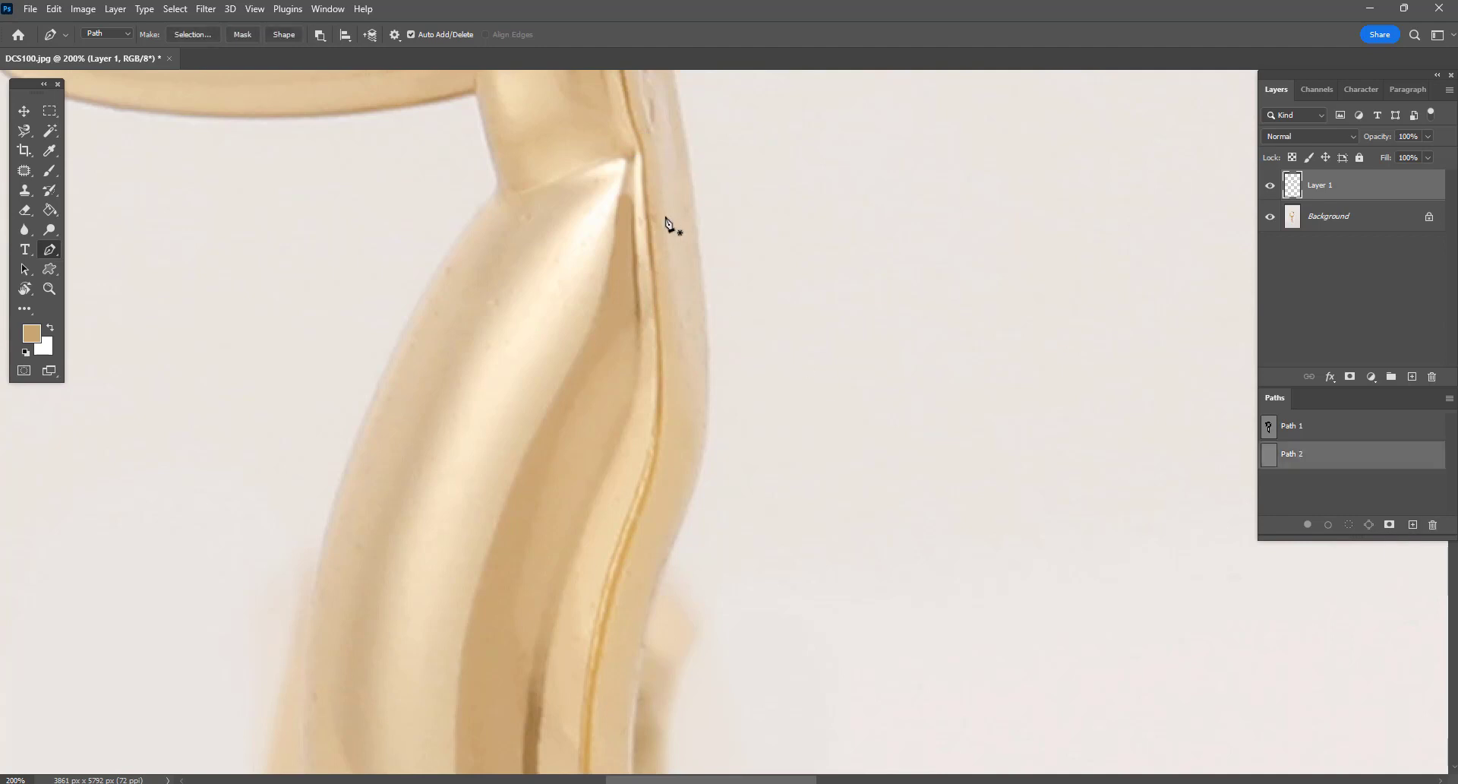
click(633, 155)
drag(641, 360, 639, 401)
drag(624, 517, 641, 289)
scroll(641, 289, down, 3)
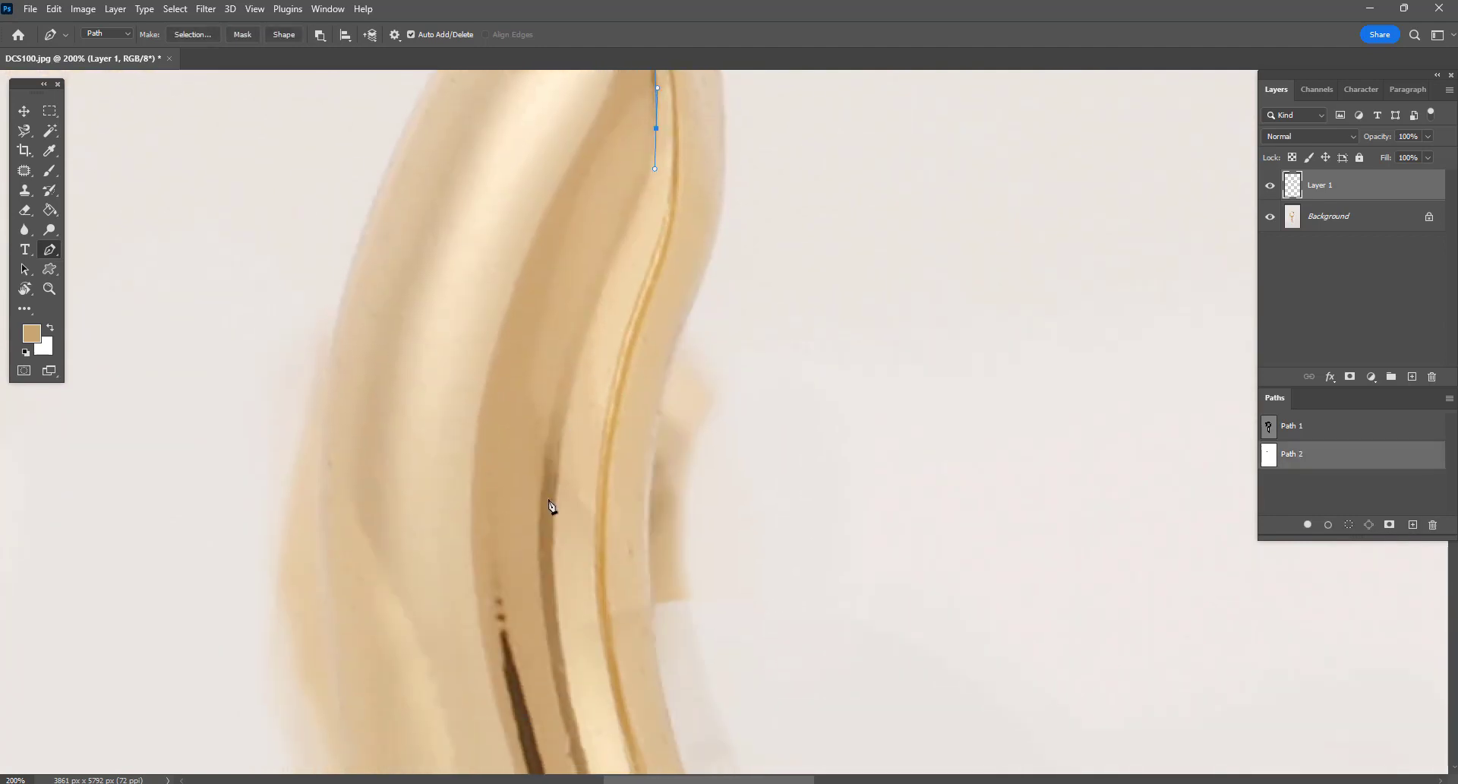
drag(573, 394, 547, 513)
drag(577, 420, 532, 322)
Continue Path 2 down the inner edge of the brown reflection band with a curved anchor beside the dark streak
drag(634, 551, 503, 234)
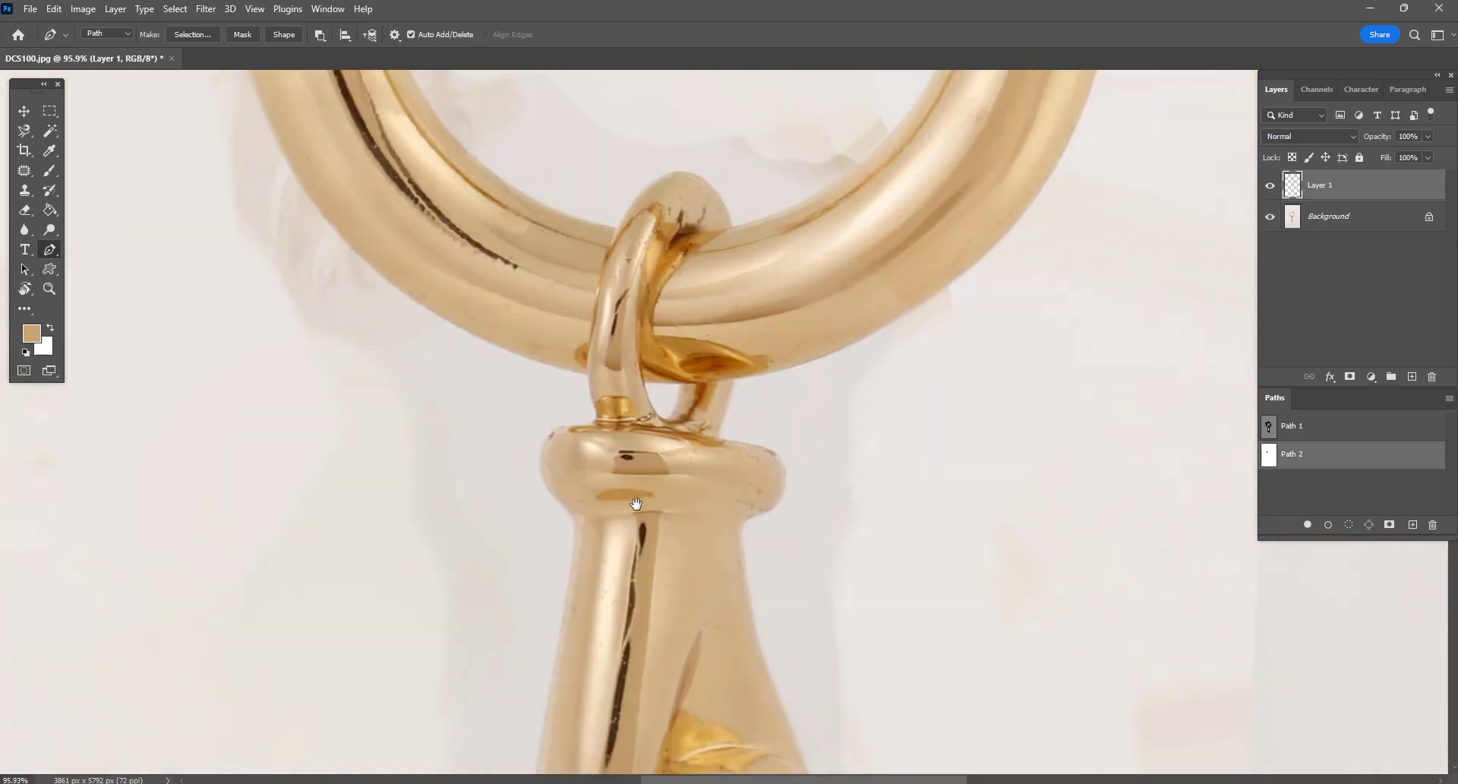
drag(602, 449, 745, 638)
scroll(641, 465, up, 3)
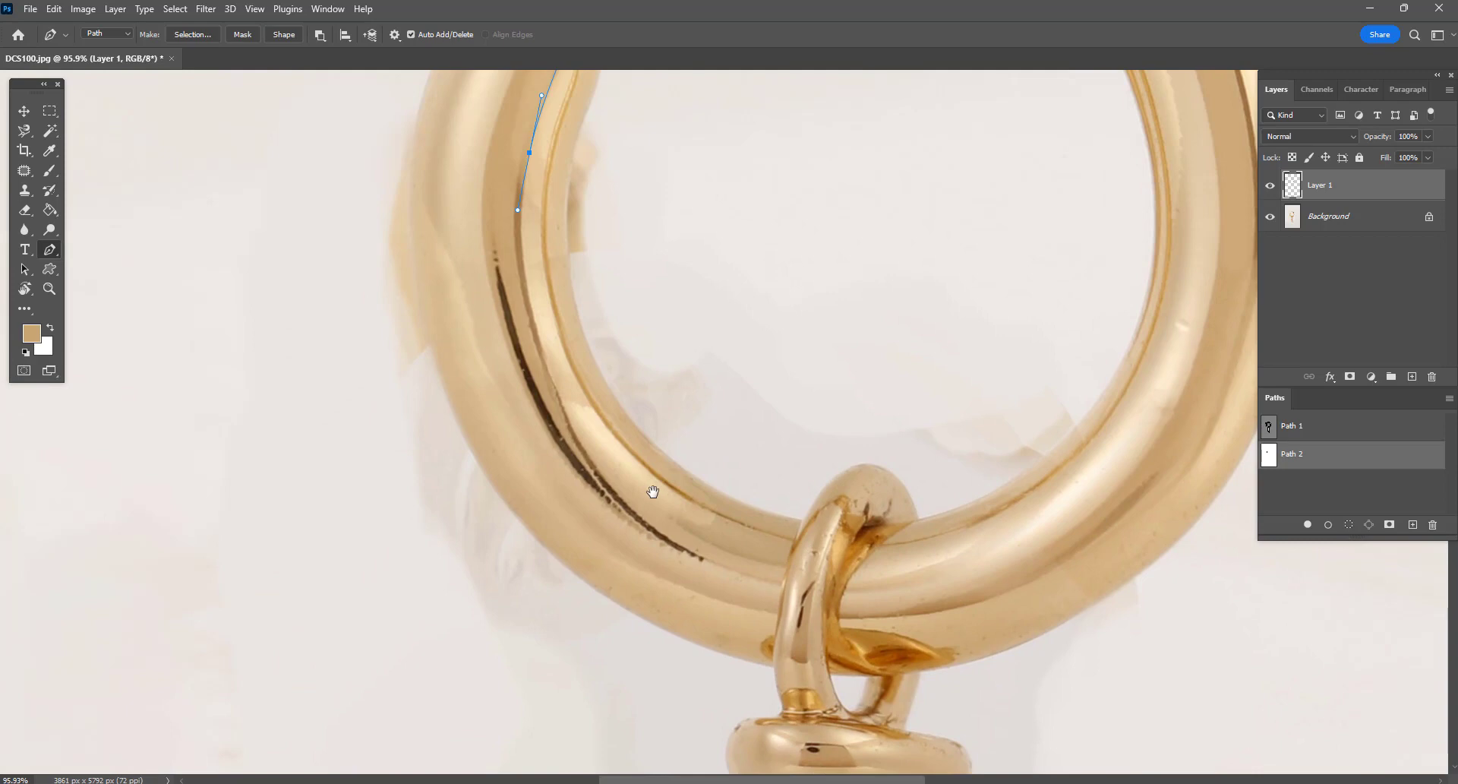
drag(495, 187, 589, 436)
drag(695, 449, 654, 358)
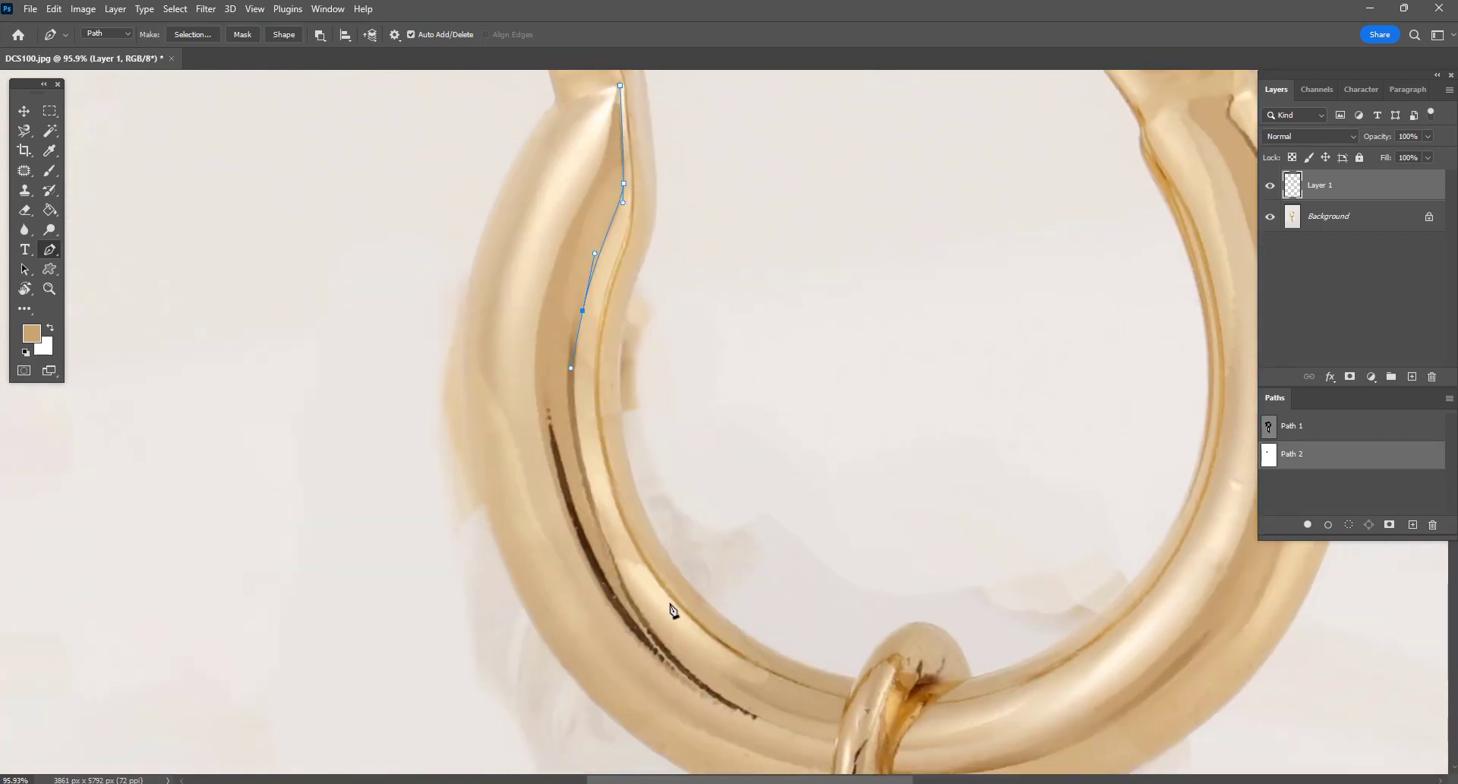
drag(606, 544, 645, 640)
drag(624, 497, 551, 360)
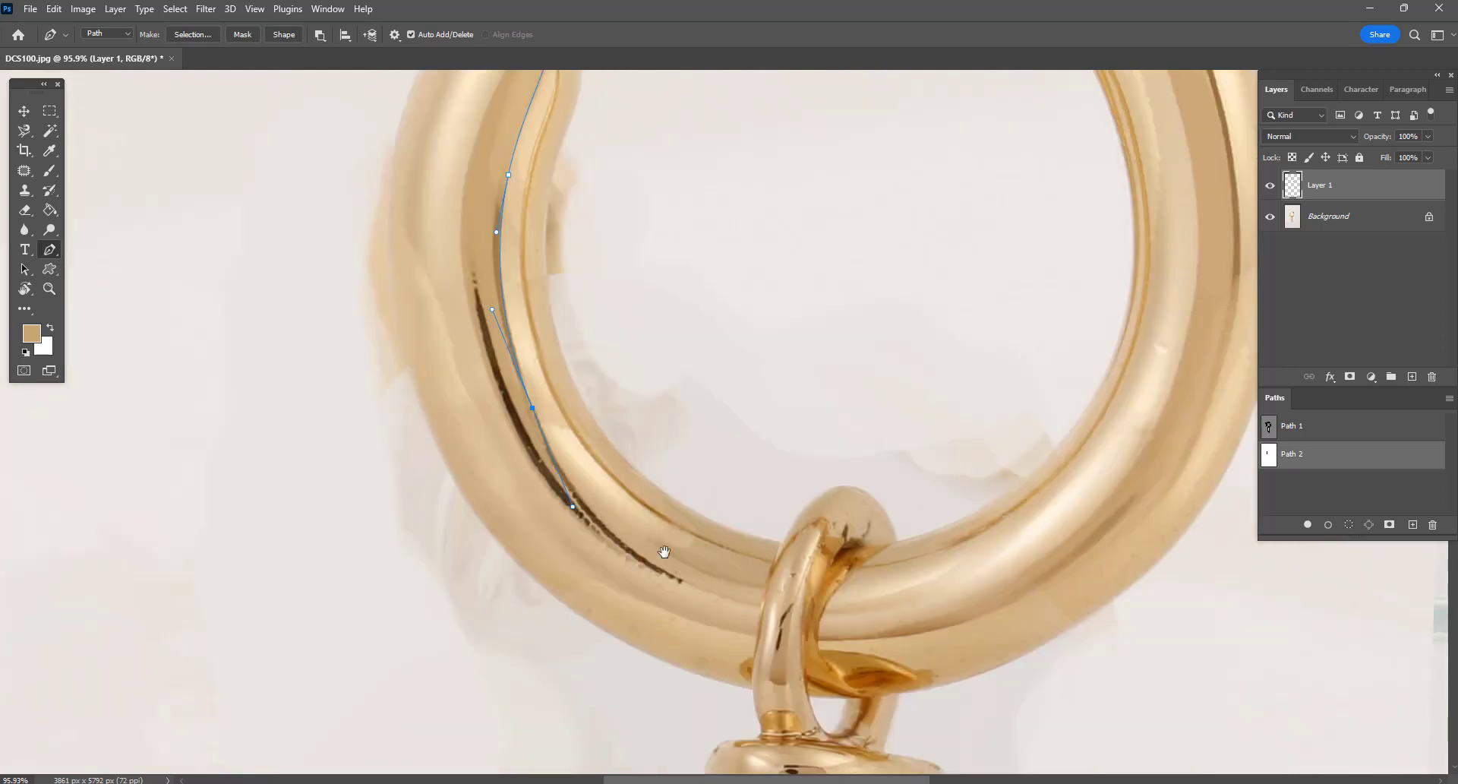
Trace Path 2 around the dark streak's lower end and back up the band's outer edge, closing it at the starting tip
click(704, 590)
drag(704, 590, 739, 605)
drag(587, 532, 522, 475)
drag(511, 281, 525, 189)
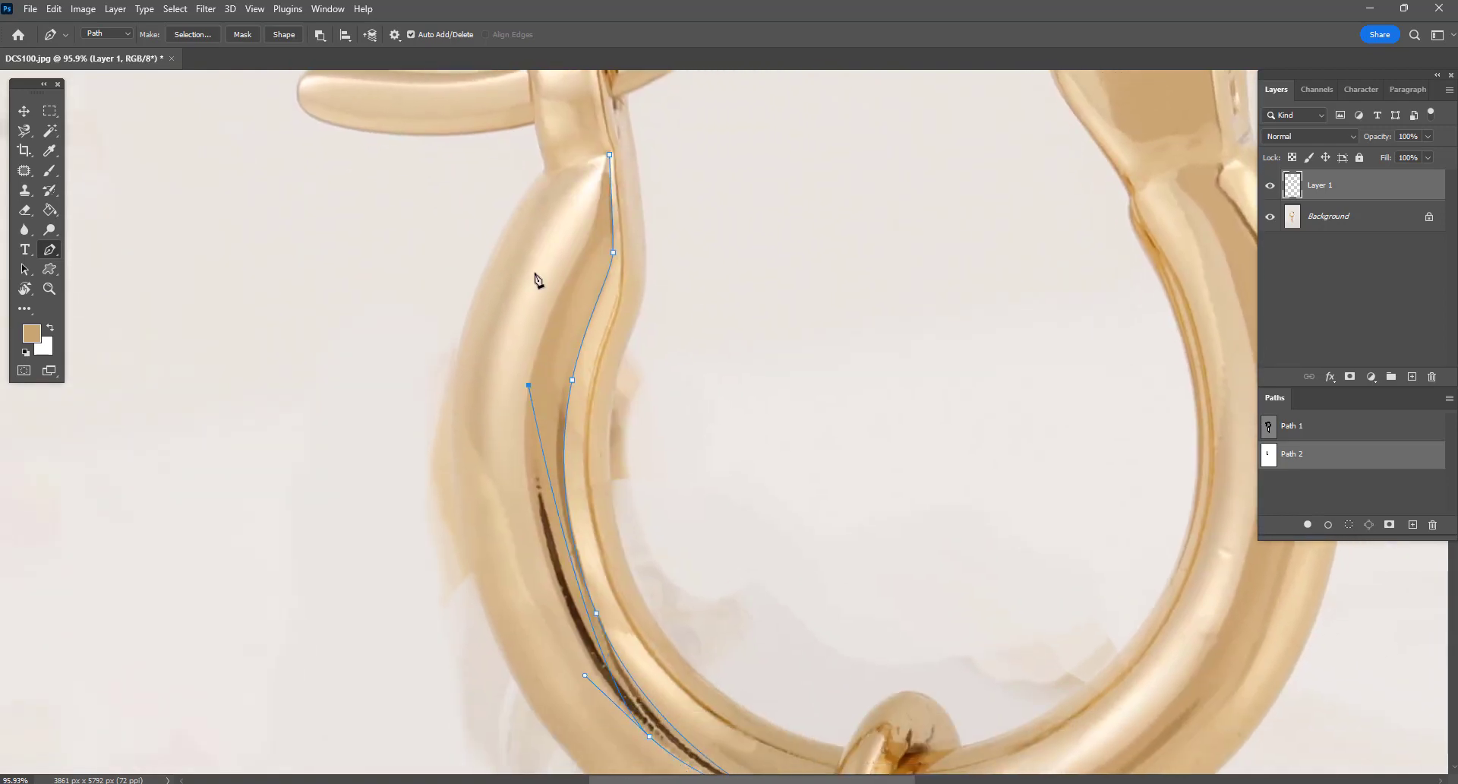
mouse_move(535, 273)
mouse_down()
mouse_move(539, 231)
mouse_move(545, 294)
mouse_up()
drag(594, 217, 602, 186)
click(610, 156)
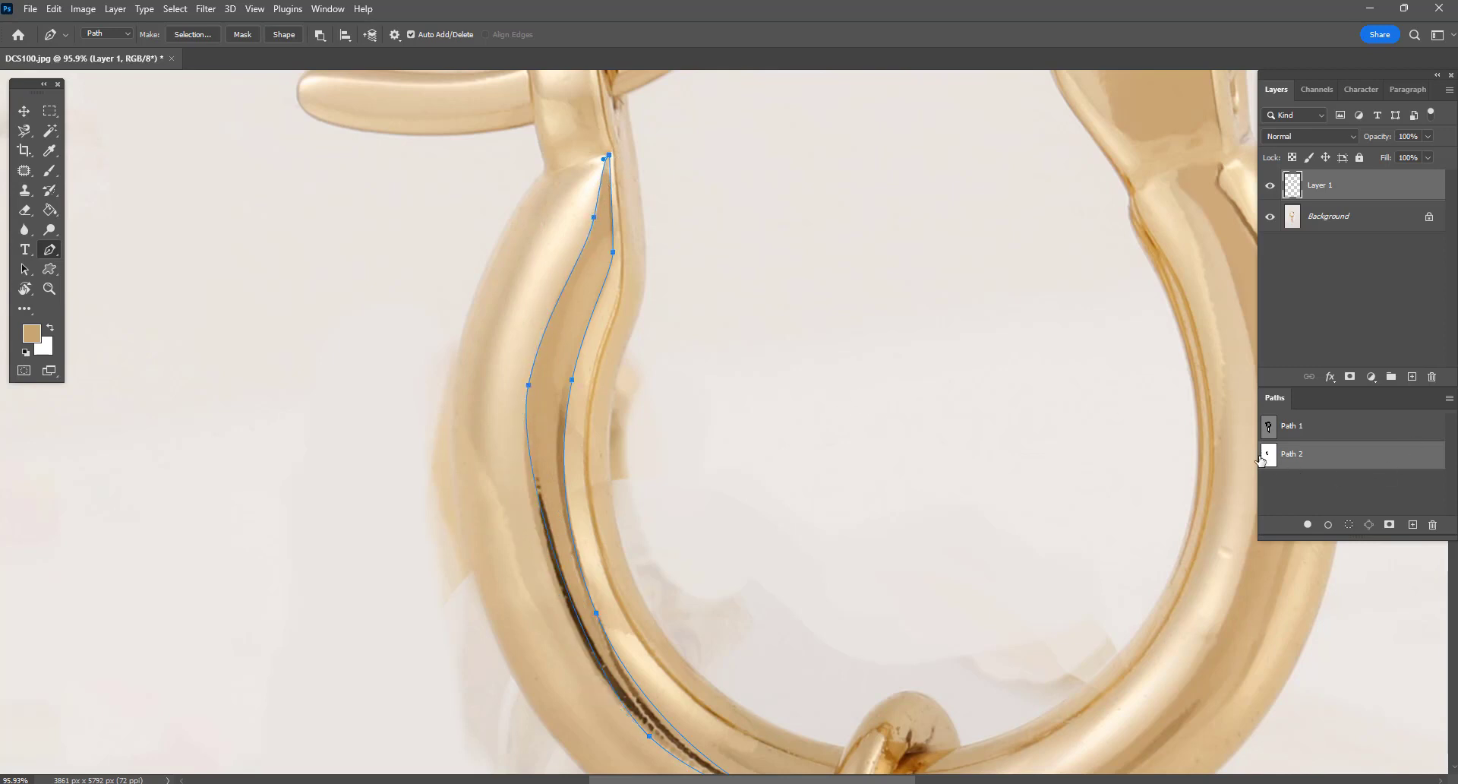
Load Path 2 as a selection and feather it by 0.3 pixels, followed by a second feather of 1 pixel
key(ctrl+Return)
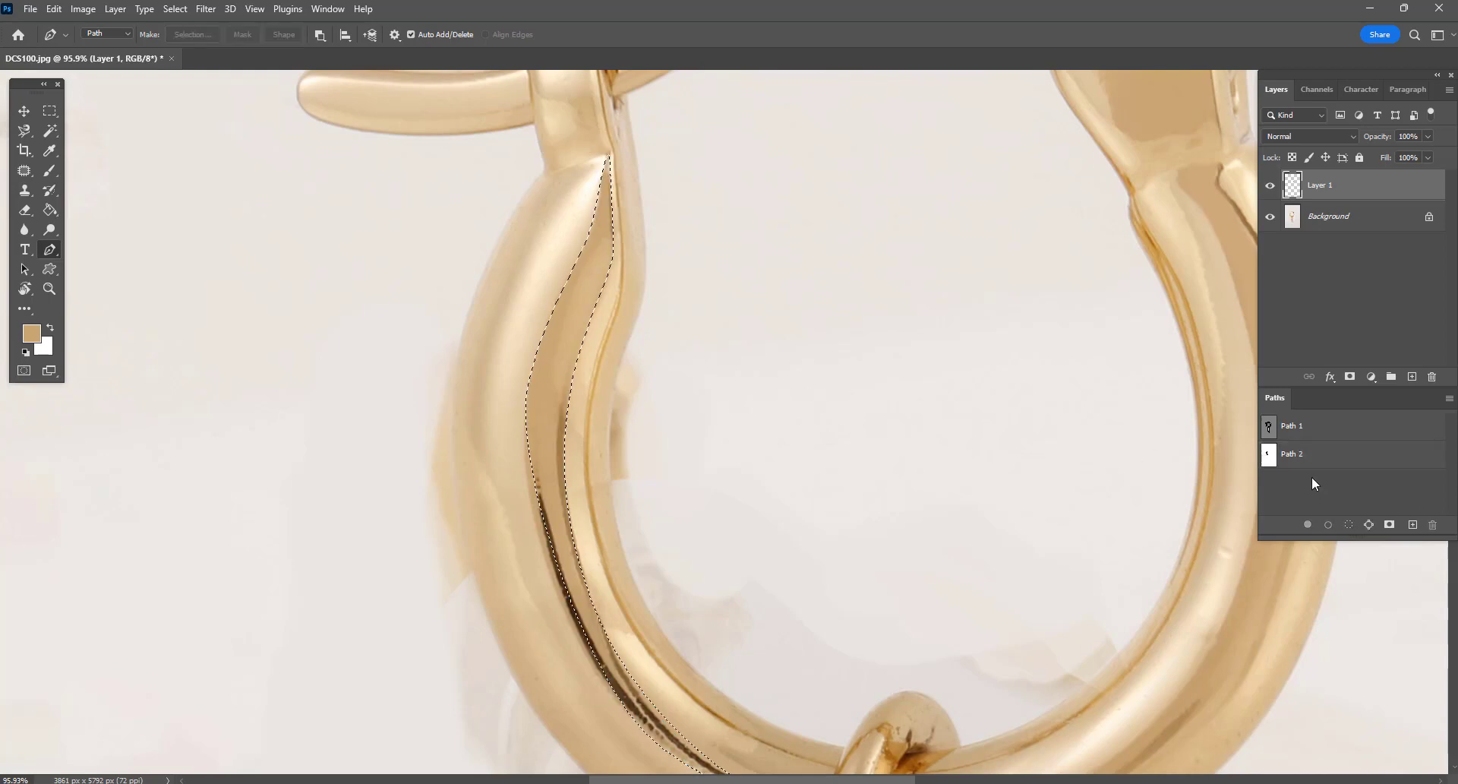
scroll(651, 368, down, 5)
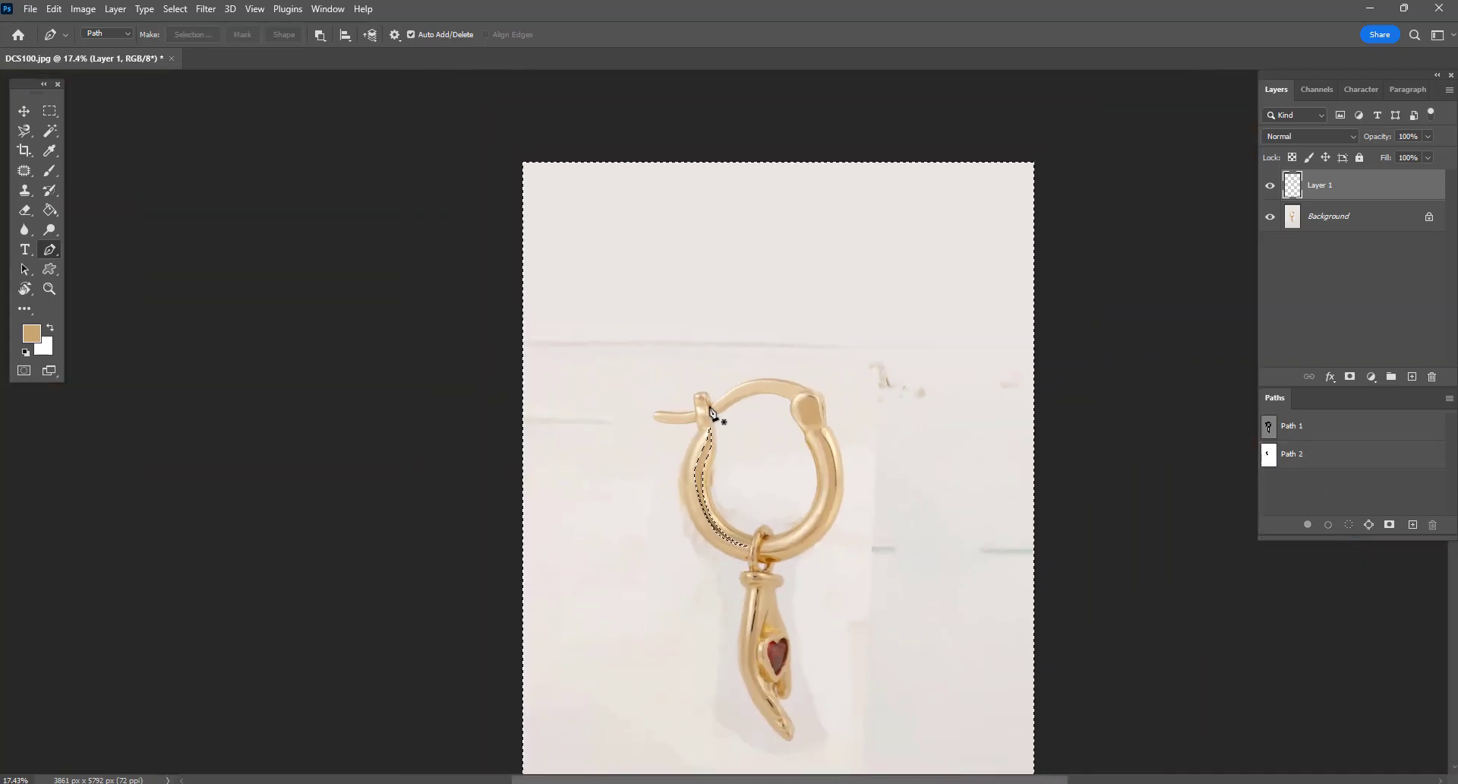
scroll(712, 471, up, 5)
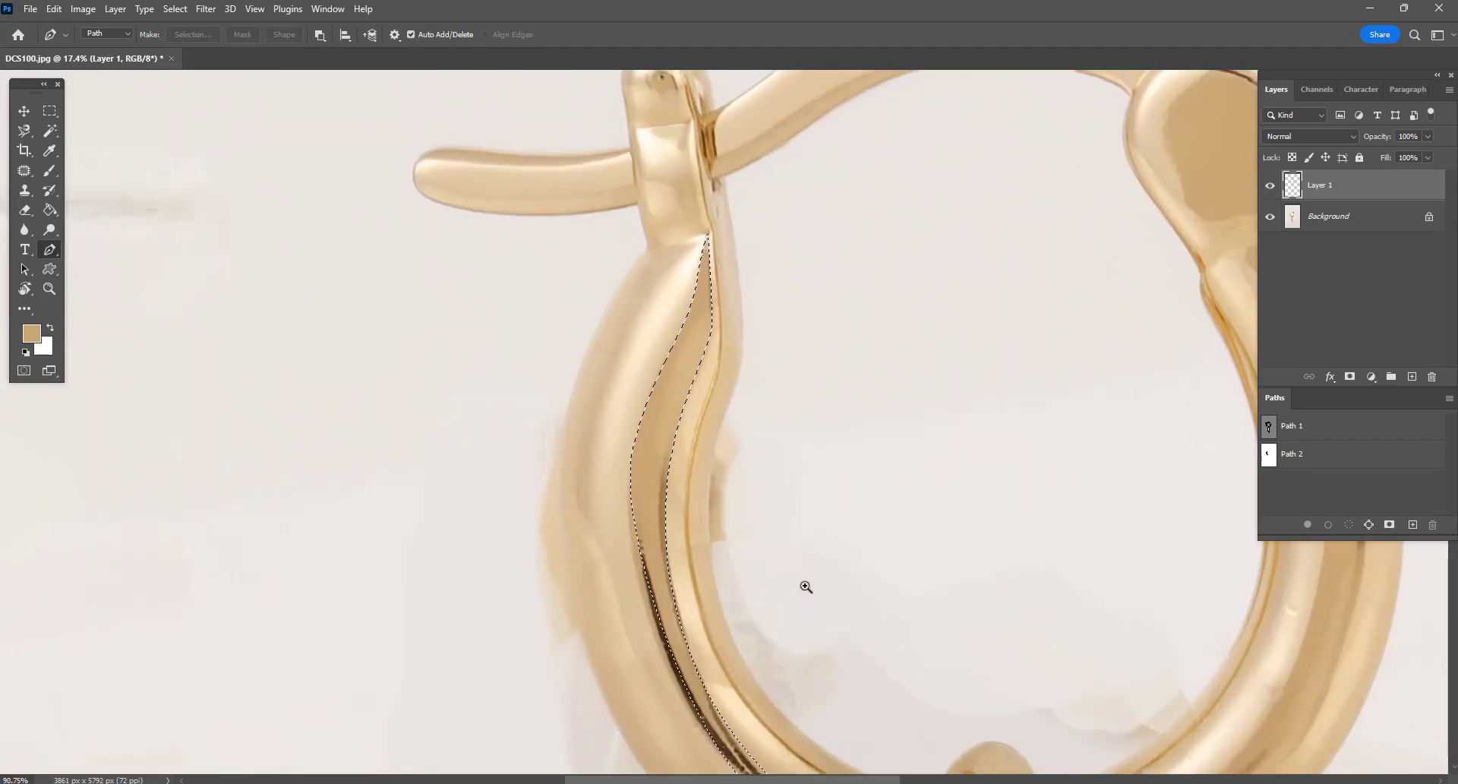
key(shift+F6)
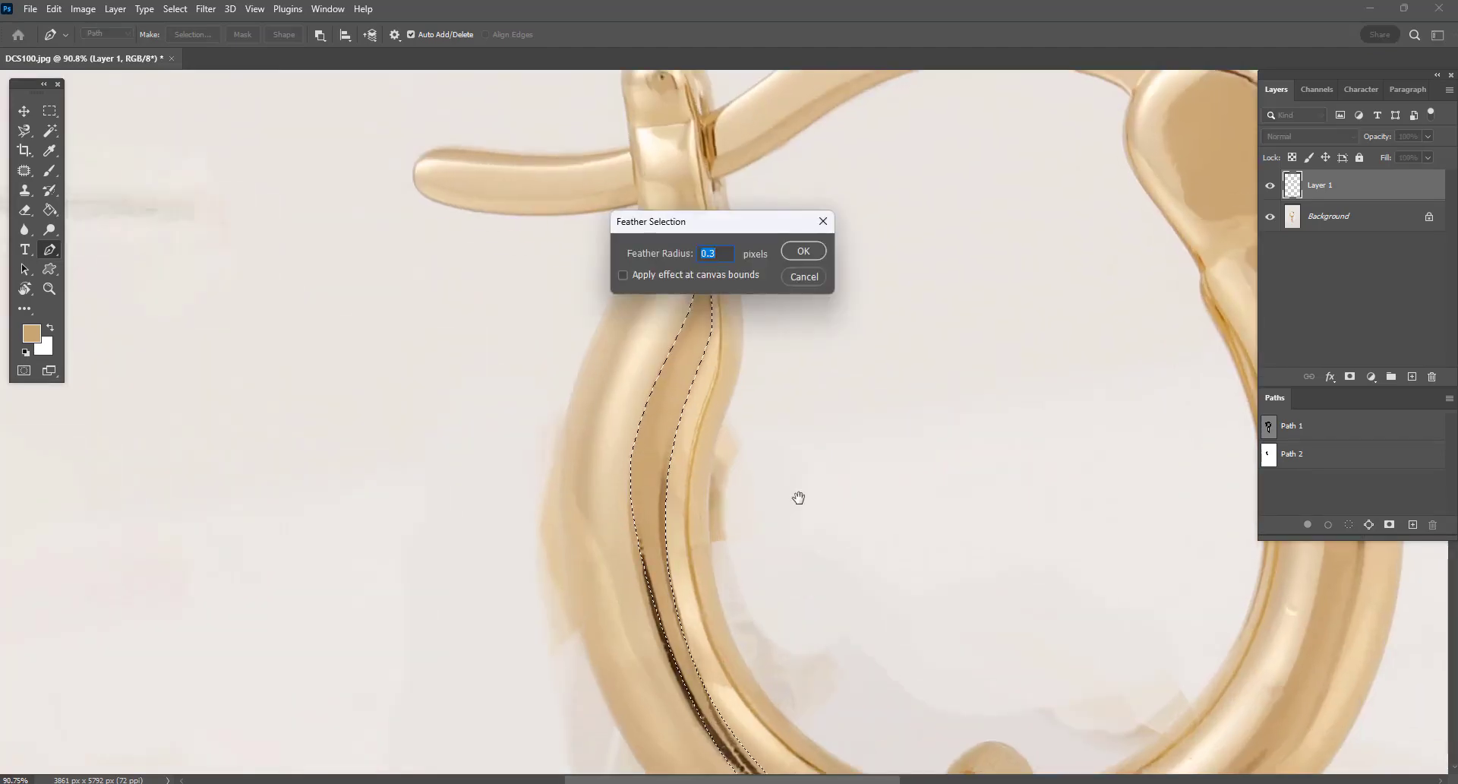
key(Return)
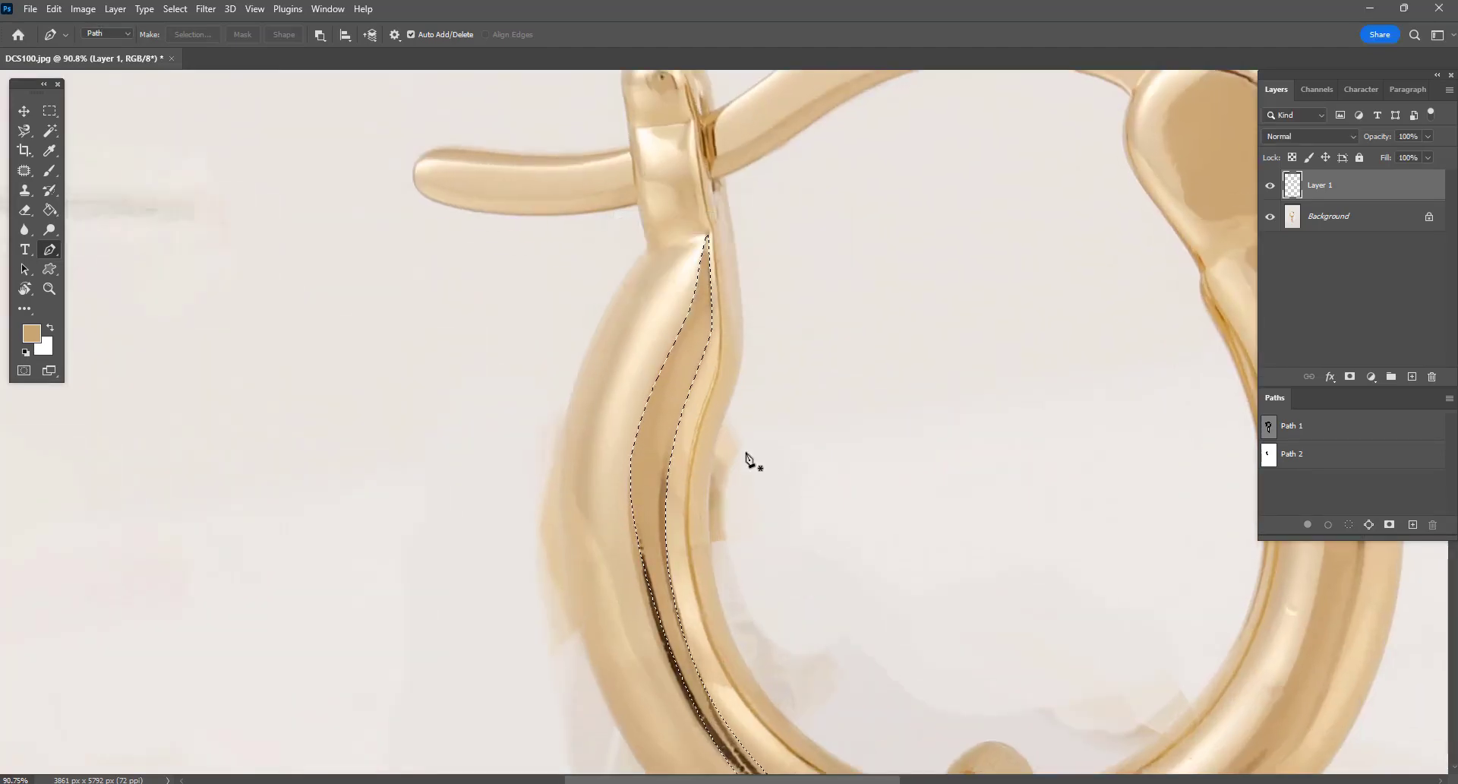
key(b)
key(shift+F6)
text(1)
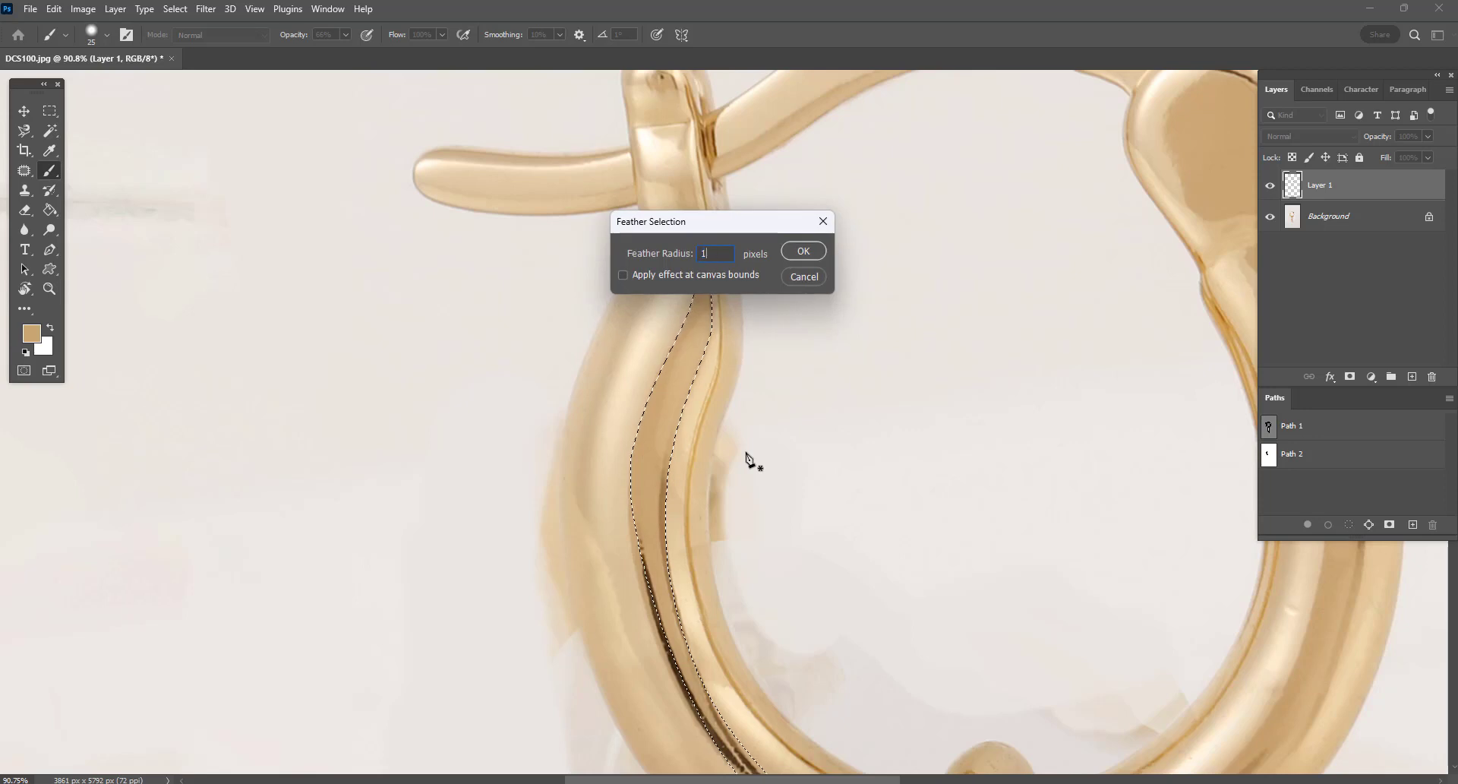
key(Return)
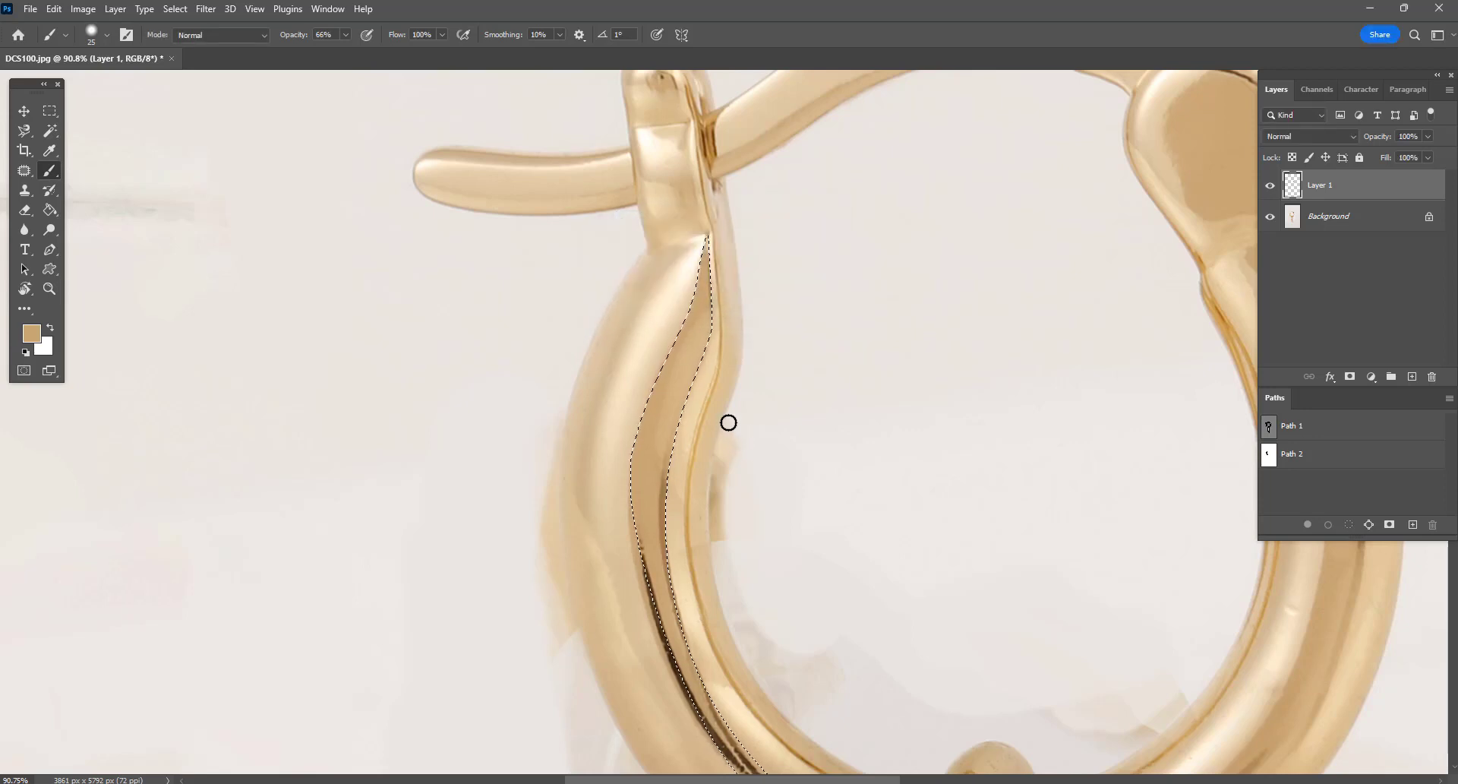
Paint over the dark streak within the selected band using sampled gold, with an 80 px brush higher up and 25 px towards the lower end
key(bracketright)
key(bracketright)
key(bracketright)
key(bracketright)
key(bracketright)
key(bracketright)
alt+click(697, 342)
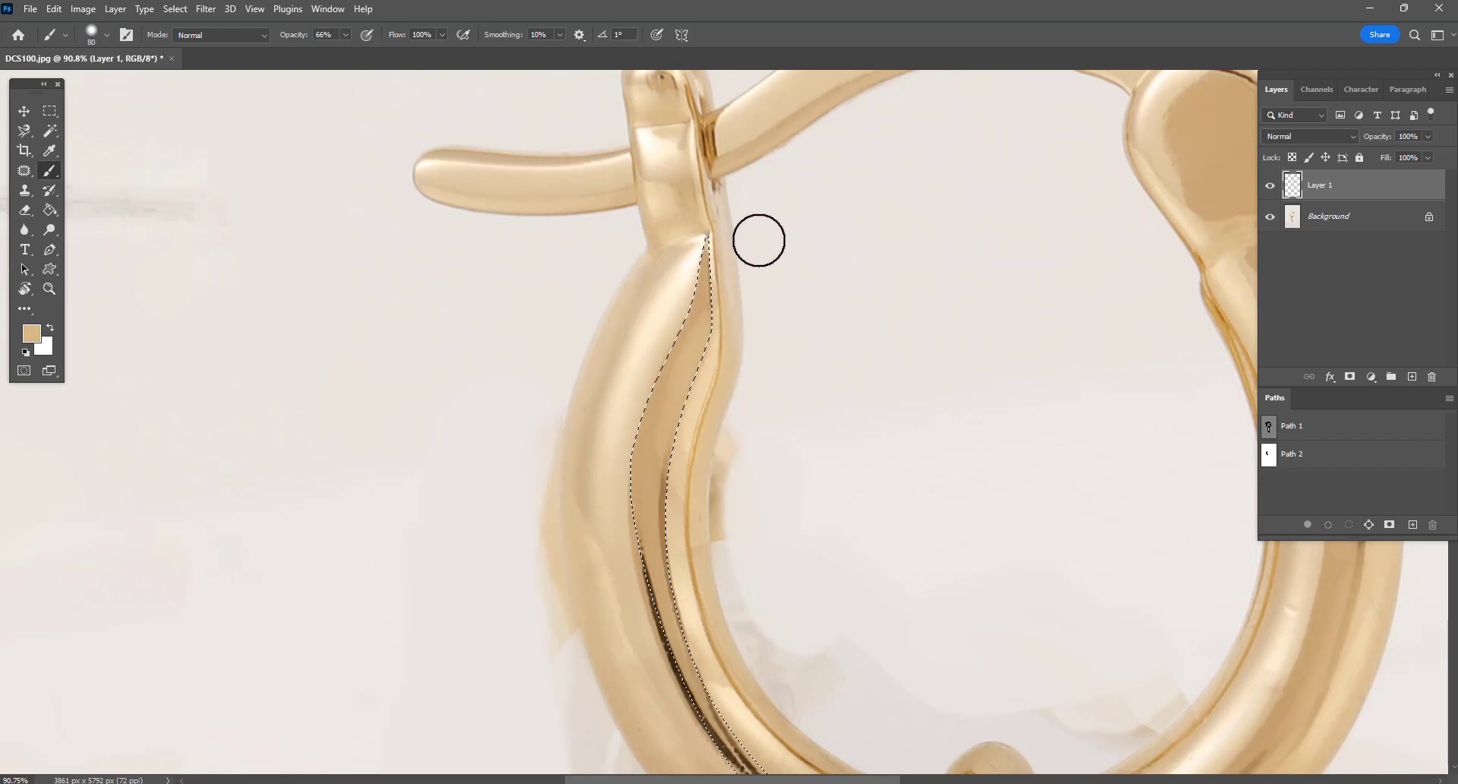
drag(654, 457, 646, 577)
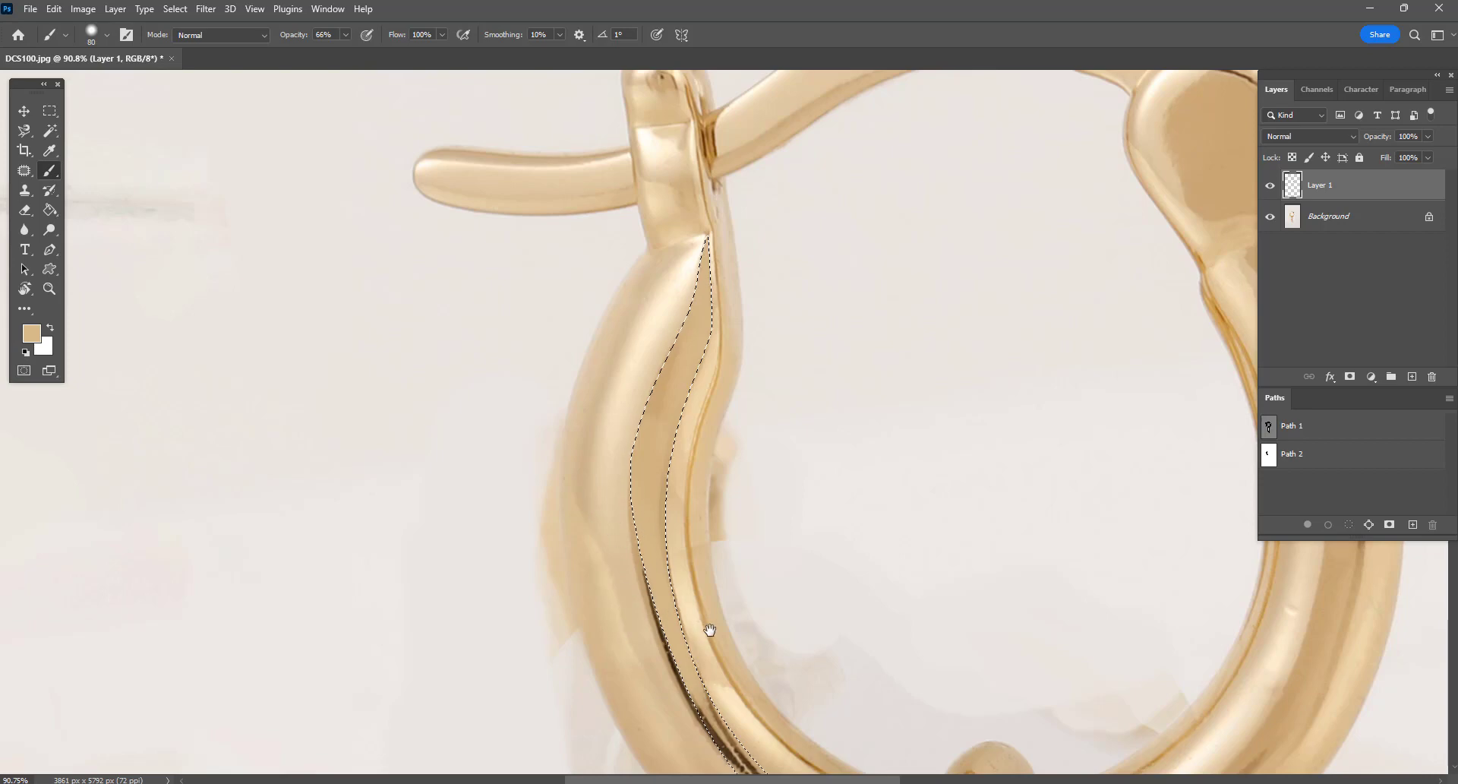
drag(707, 628, 631, 417)
mouse_move(768, 612)
mouse_down()
mouse_move(651, 534)
mouse_move(651, 557)
mouse_move(914, 737)
mouse_move(809, 671)
mouse_up()
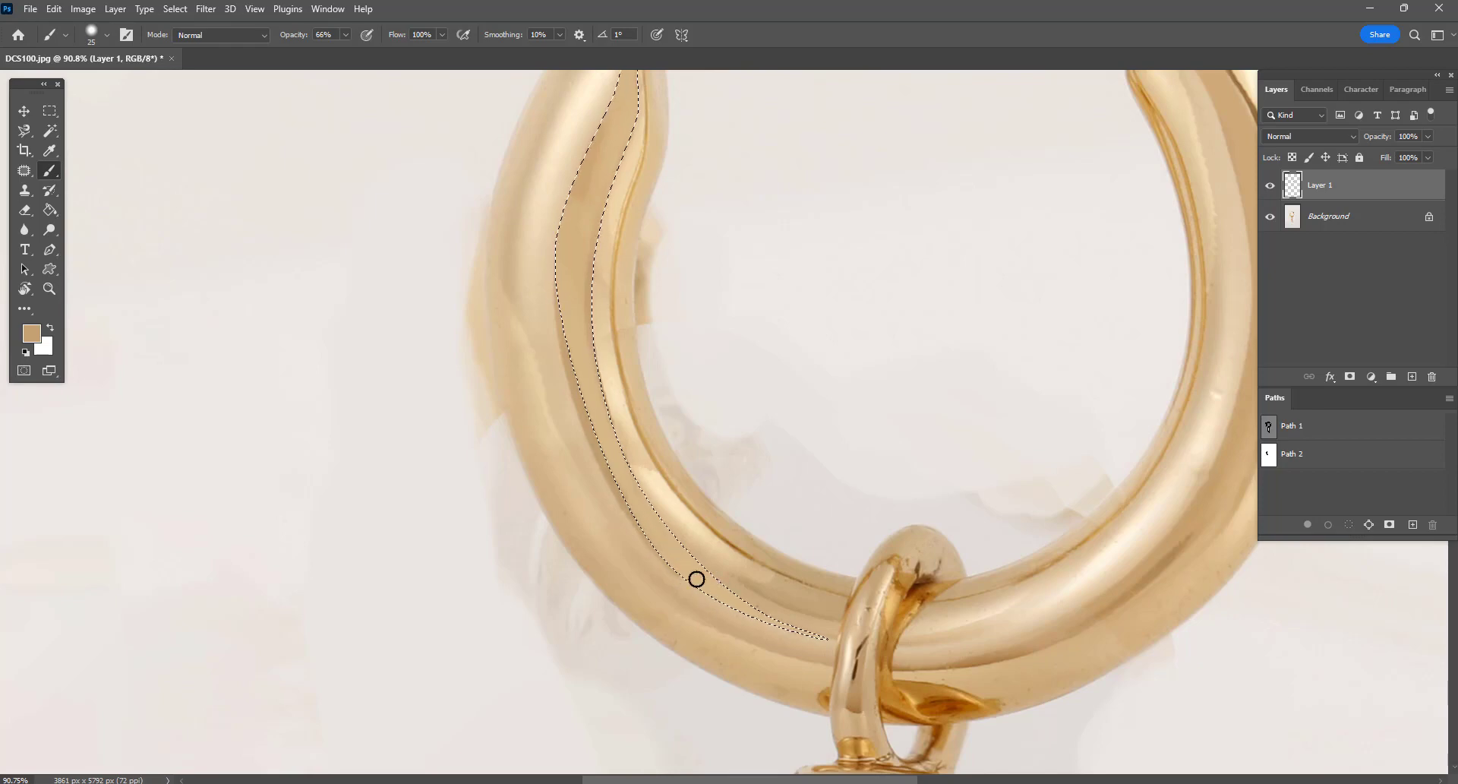
Paint out the dark spot on the rounded top of the left clasp with sampled gold
scroll(758, 520, down, 3)
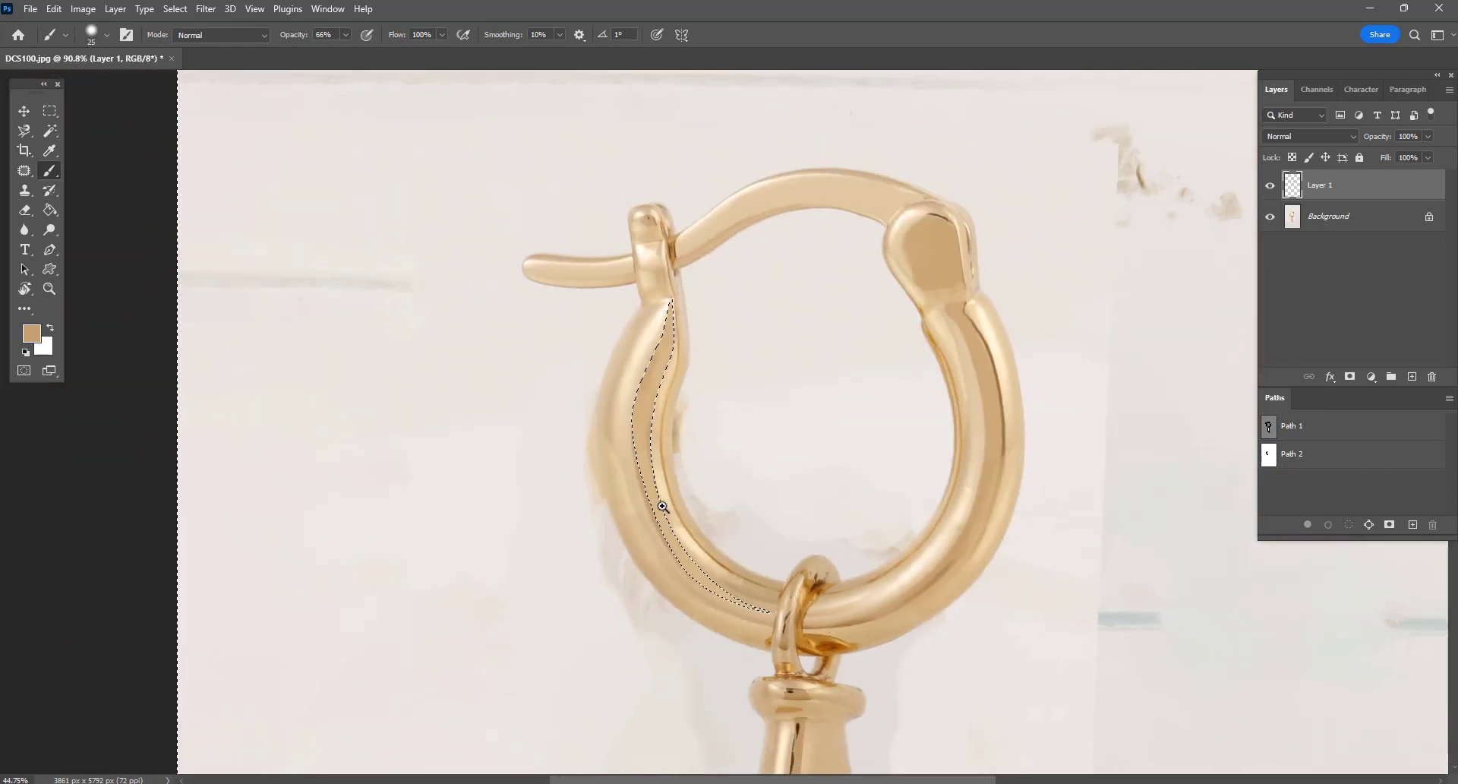
scroll(657, 249, up, 4)
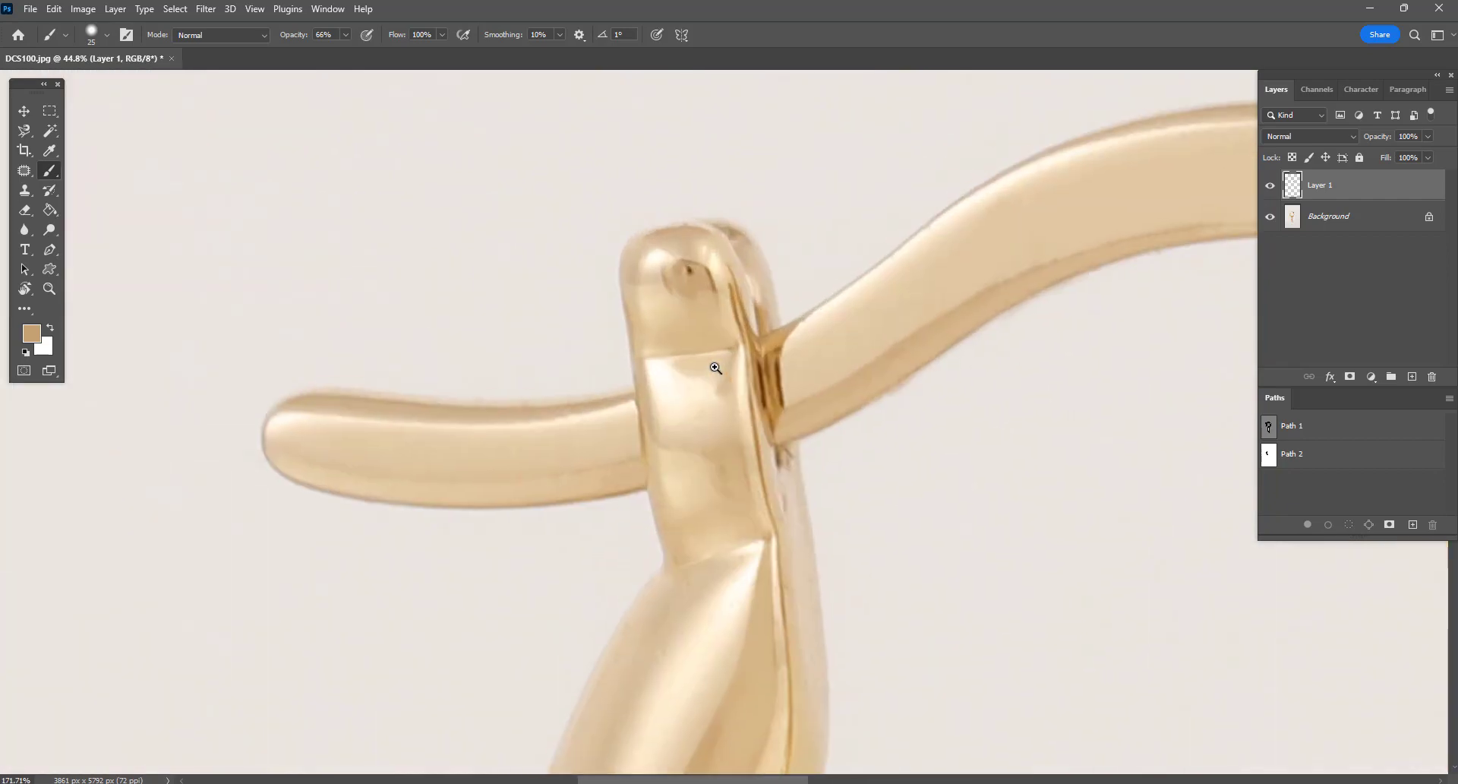
mouse_move(712, 309)
mouse_down()
mouse_move(674, 287)
mouse_move(712, 299)
mouse_move(685, 280)
mouse_move(674, 310)
mouse_up()
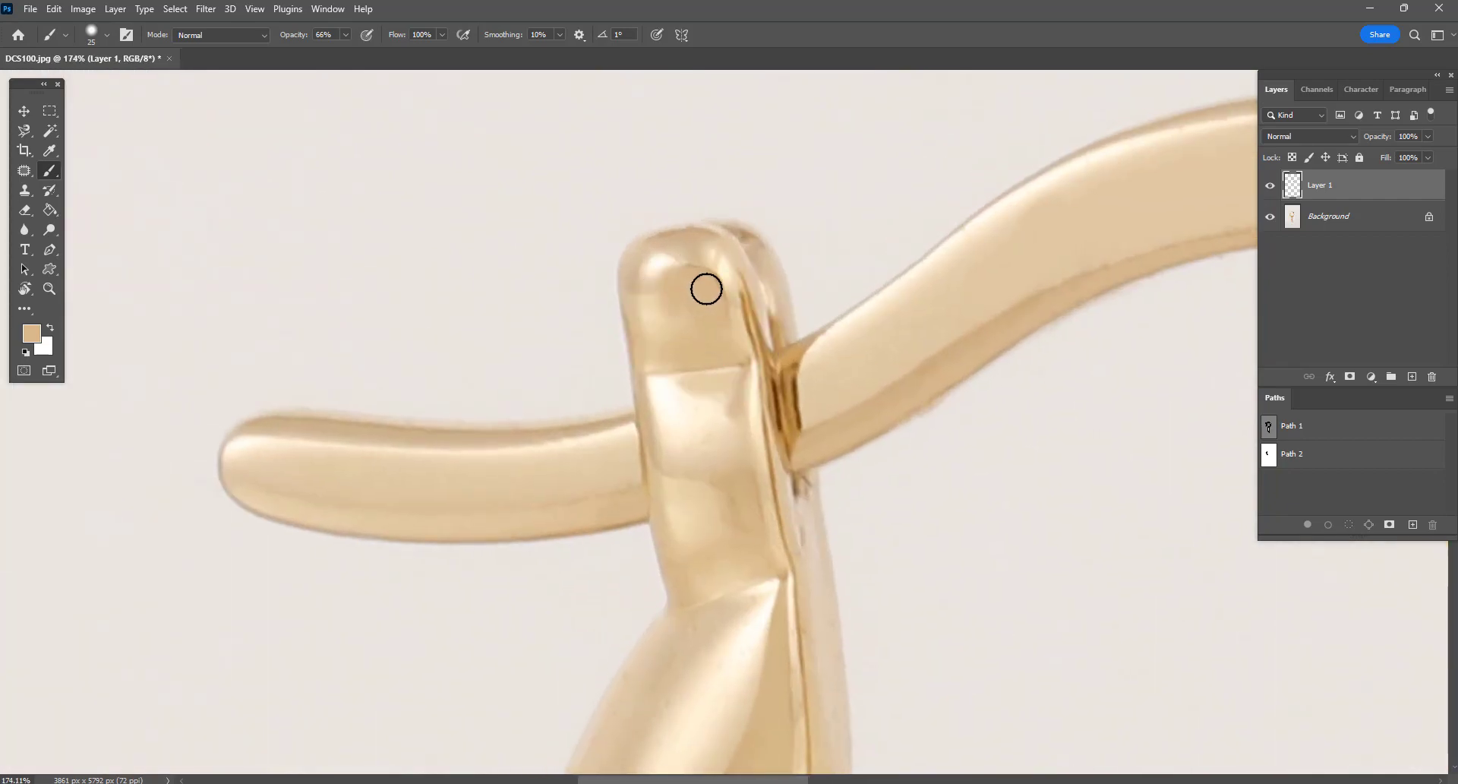
Even out the blotches along the hoop's left outer side with sampled gold tones and a 45 px brush
drag(801, 481, 729, 238)
scroll(648, 345, down, 2)
scroll(648, 345, down, 1)
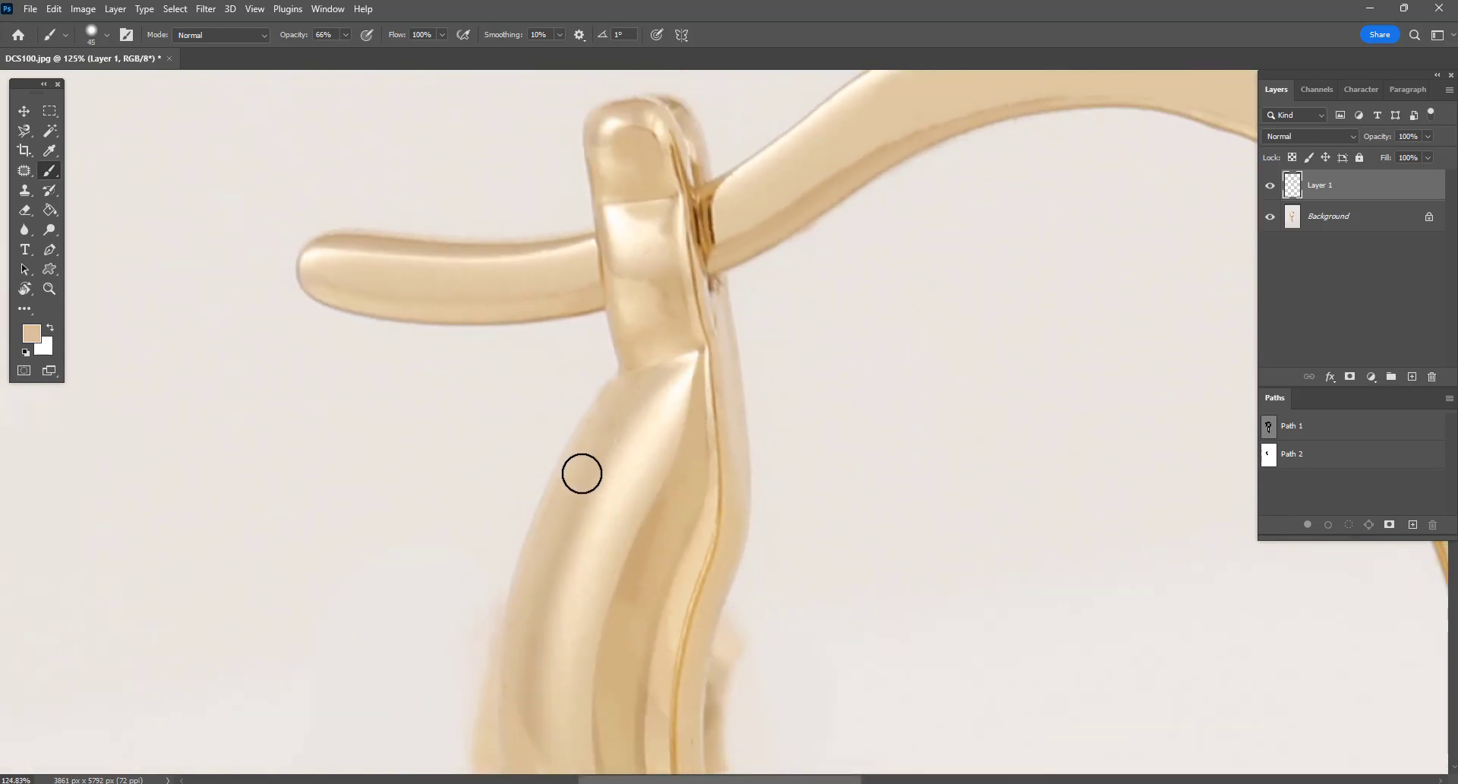
drag(550, 589, 562, 356)
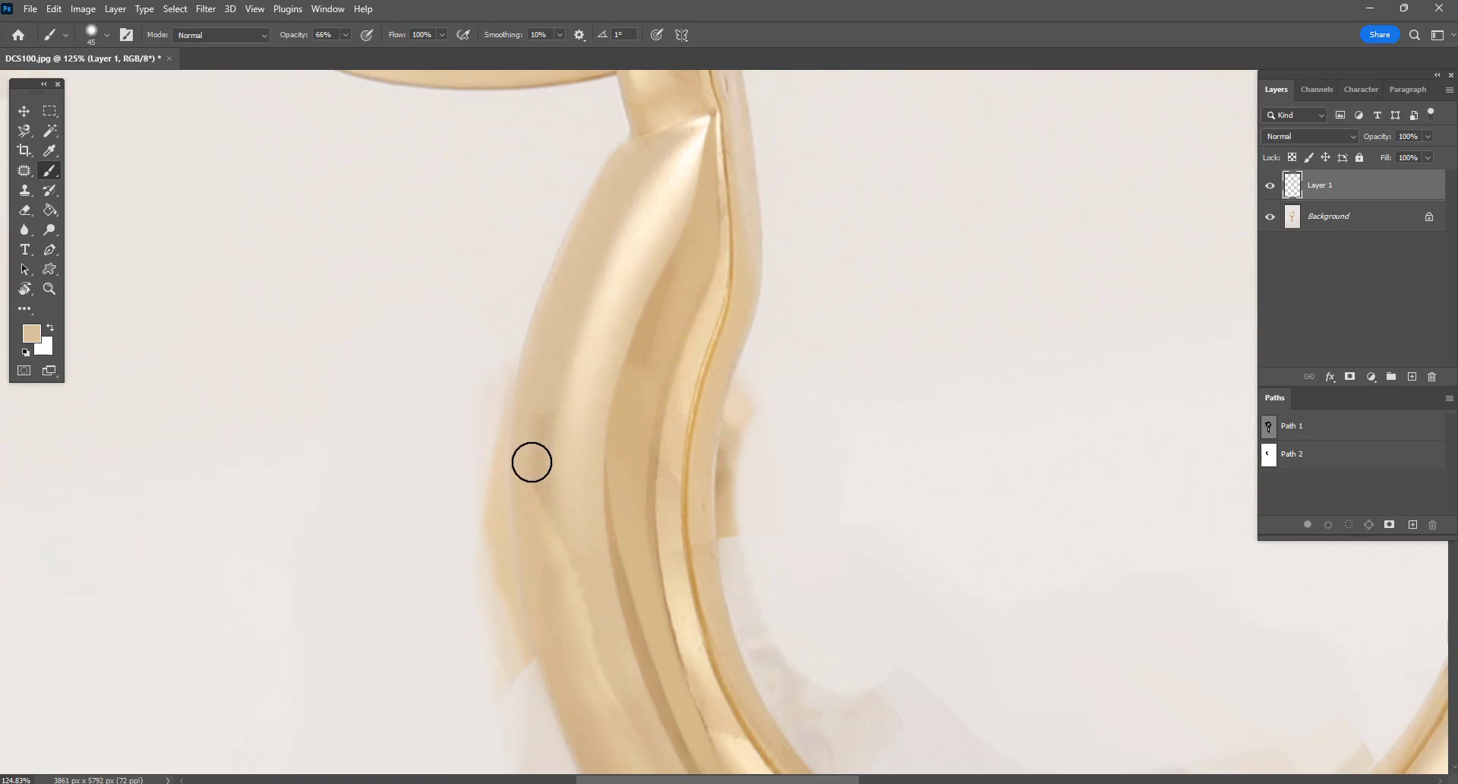
drag(540, 580, 511, 303)
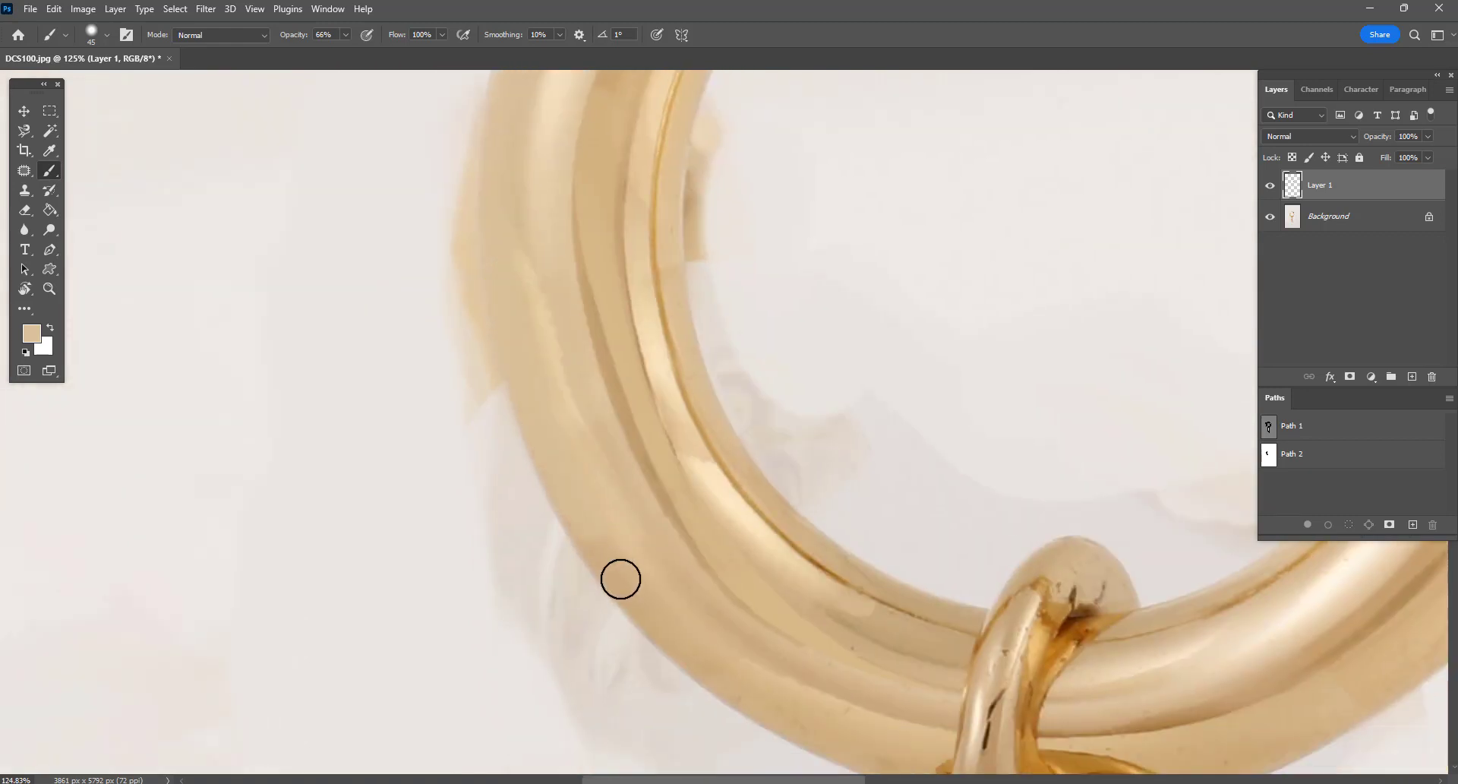
alt+click(544, 196)
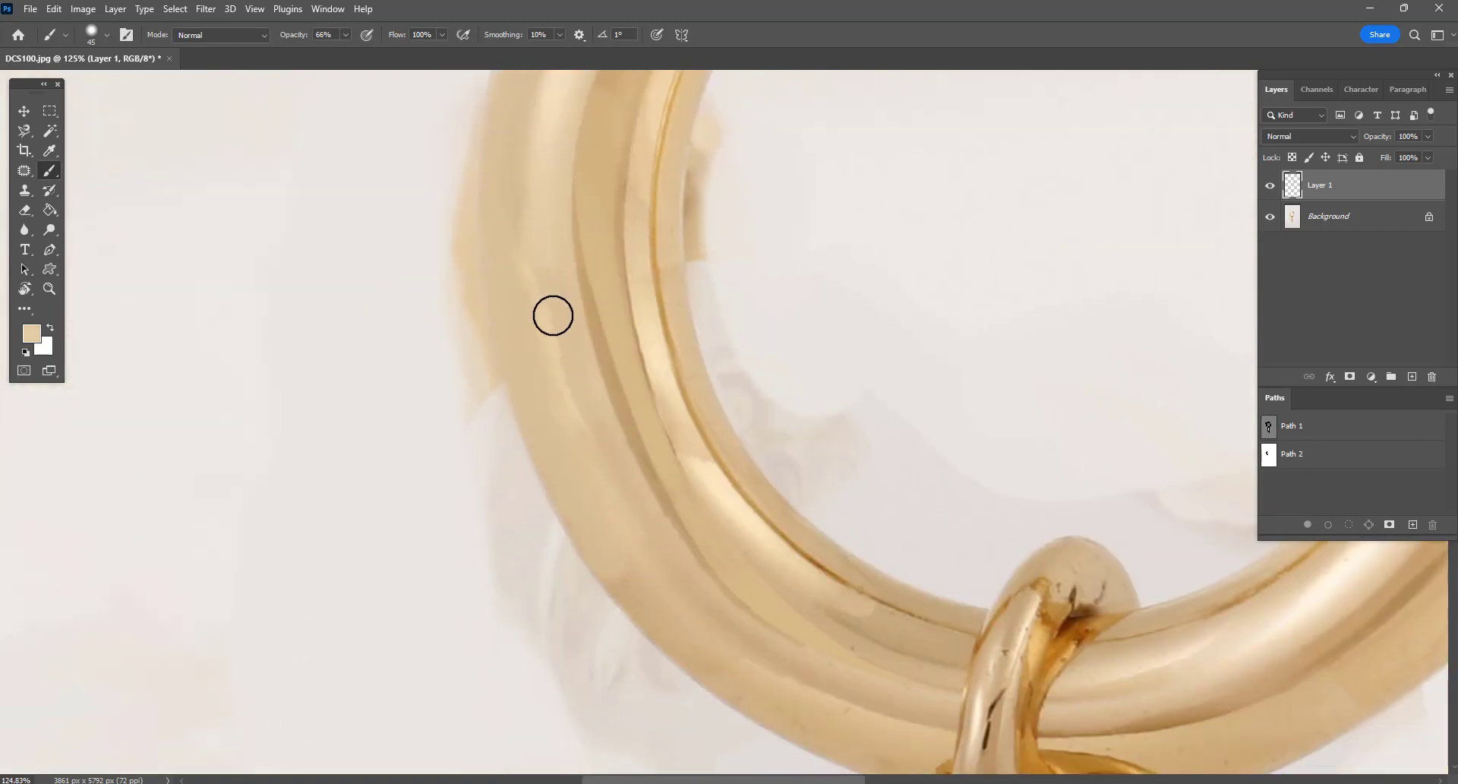
alt+click(610, 431)
Try patching the uneven highlight on the hoop's left side with the Patch tool, and merge Layer 1 into the Background
key(j)
mouse_move(600, 418)
mouse_down()
mouse_move(608, 474)
mouse_move(544, 350)
mouse_move(524, 248)
mouse_up()
drag(568, 335, 566, 401)
key(ctrl+d)
shift+click(1351, 218)
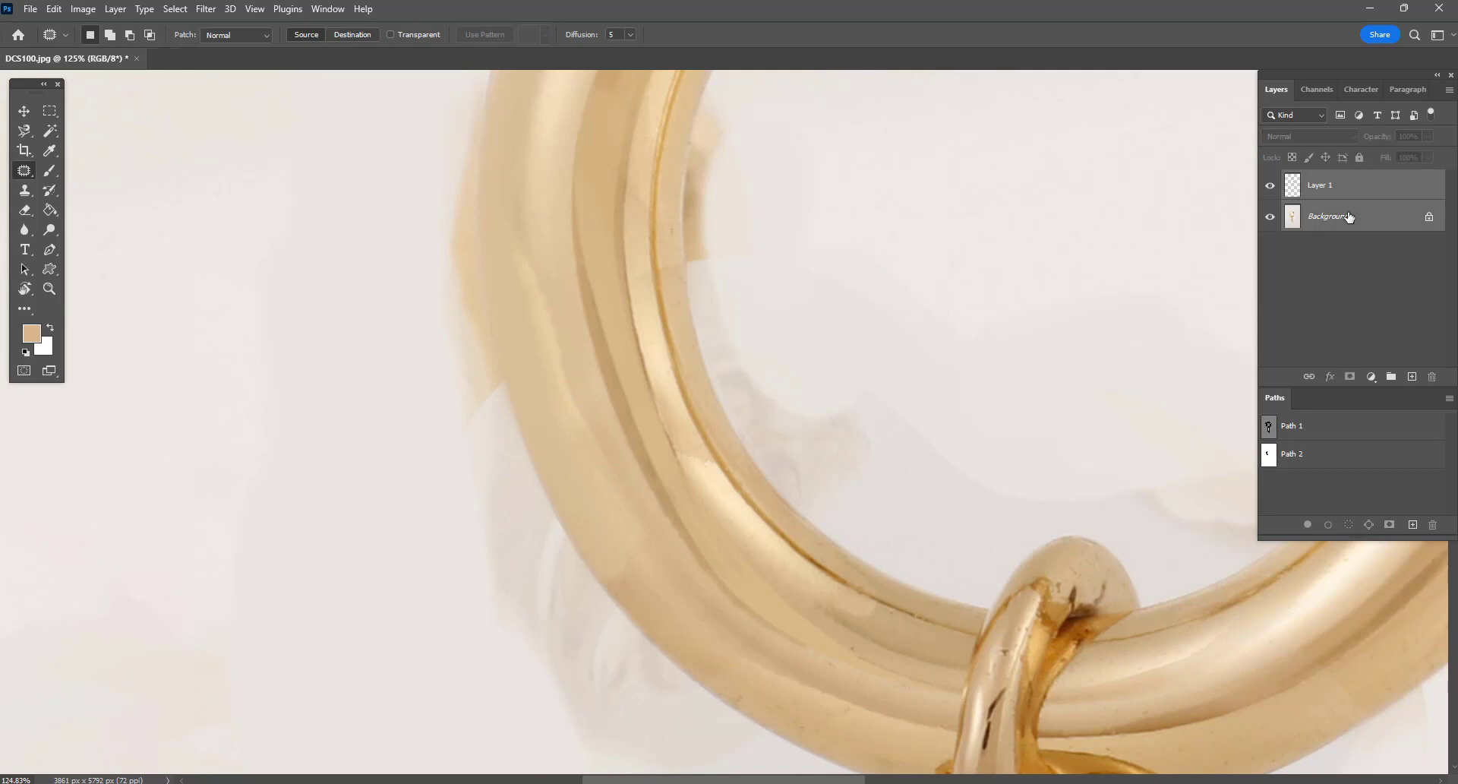
key(ctrl+e)
Patch the jagged highlight edge and blotches on the hoop's left side with smooth gold from nearby areas
mouse_move(578, 370)
mouse_down()
mouse_move(587, 457)
mouse_move(549, 333)
mouse_move(574, 367)
mouse_up()
mouse_move(570, 394)
mouse_down()
mouse_move(554, 424)
mouse_move(531, 251)
mouse_move(563, 380)
mouse_up()
key(ctrl+d)
drag(544, 299, 597, 395)
key(ctrl+d)
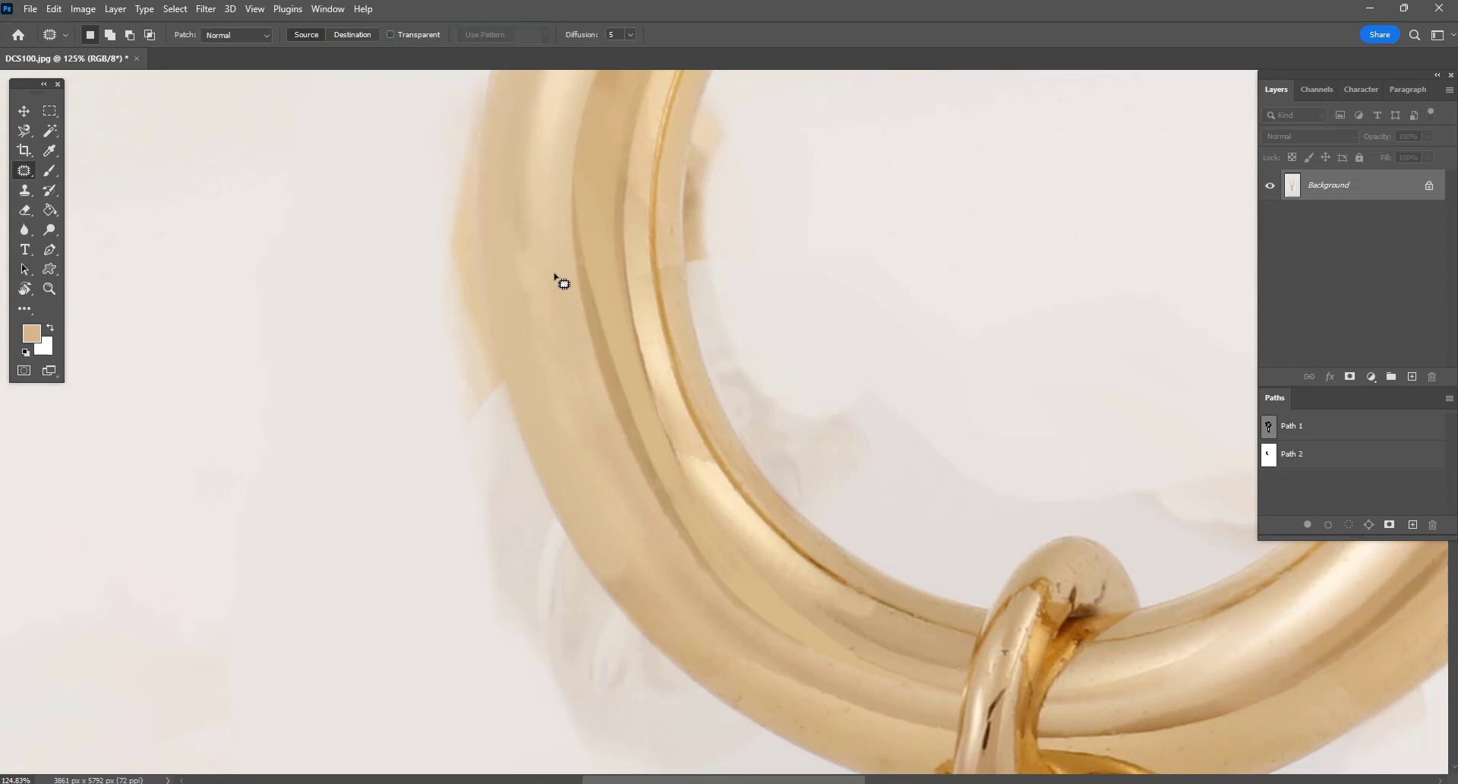
mouse_move(532, 309)
mouse_down()
mouse_move(524, 256)
mouse_move(592, 434)
mouse_up()
key(ctrl+d)
mouse_move(566, 388)
mouse_down()
mouse_move(544, 389)
mouse_move(544, 332)
mouse_up()
mouse_move(549, 372)
mouse_down()
mouse_move(572, 368)
mouse_move(577, 391)
mouse_move(548, 322)
mouse_up()
key(ctrl+d)
key(ctrl+d)
Patch the remaining marks farther down the hoop's lower-left curve with clean adjacent gold
mouse_move(620, 447)
mouse_down()
mouse_move(595, 448)
mouse_move(617, 443)
mouse_up()
drag(619, 466, 595, 413)
key(ctrl+d)
drag(618, 509, 583, 420)
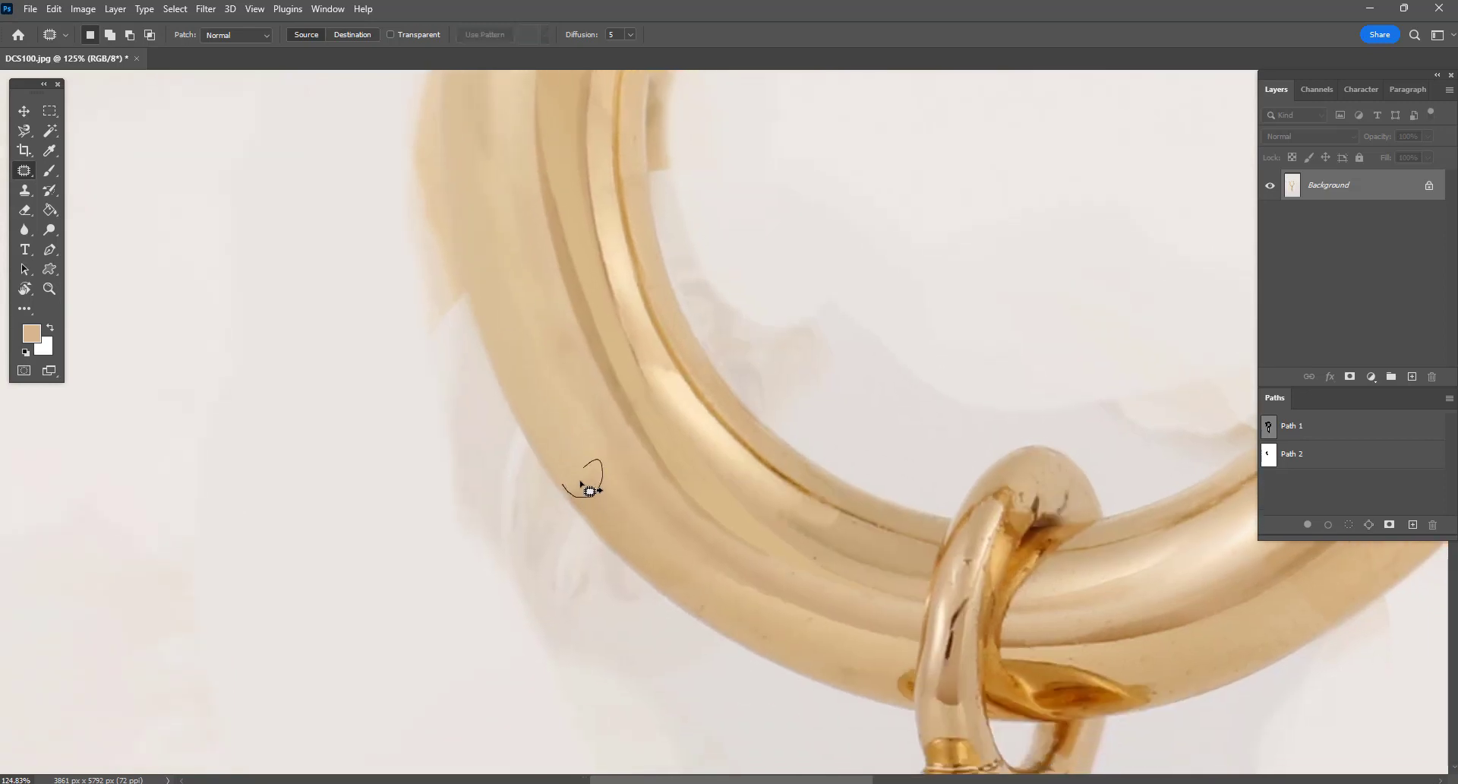
mouse_move(580, 482)
mouse_down()
mouse_move(565, 445)
mouse_move(595, 518)
mouse_up()
key(ctrl+d)
drag(559, 472, 556, 424)
key(ctrl+d)
On a new layer, paint over the dark streak below the pendant's collar and the collar's dark mark with sampled gold and a 25 px brush
drag(771, 566, 689, 462)
scroll(732, 426, down, 10)
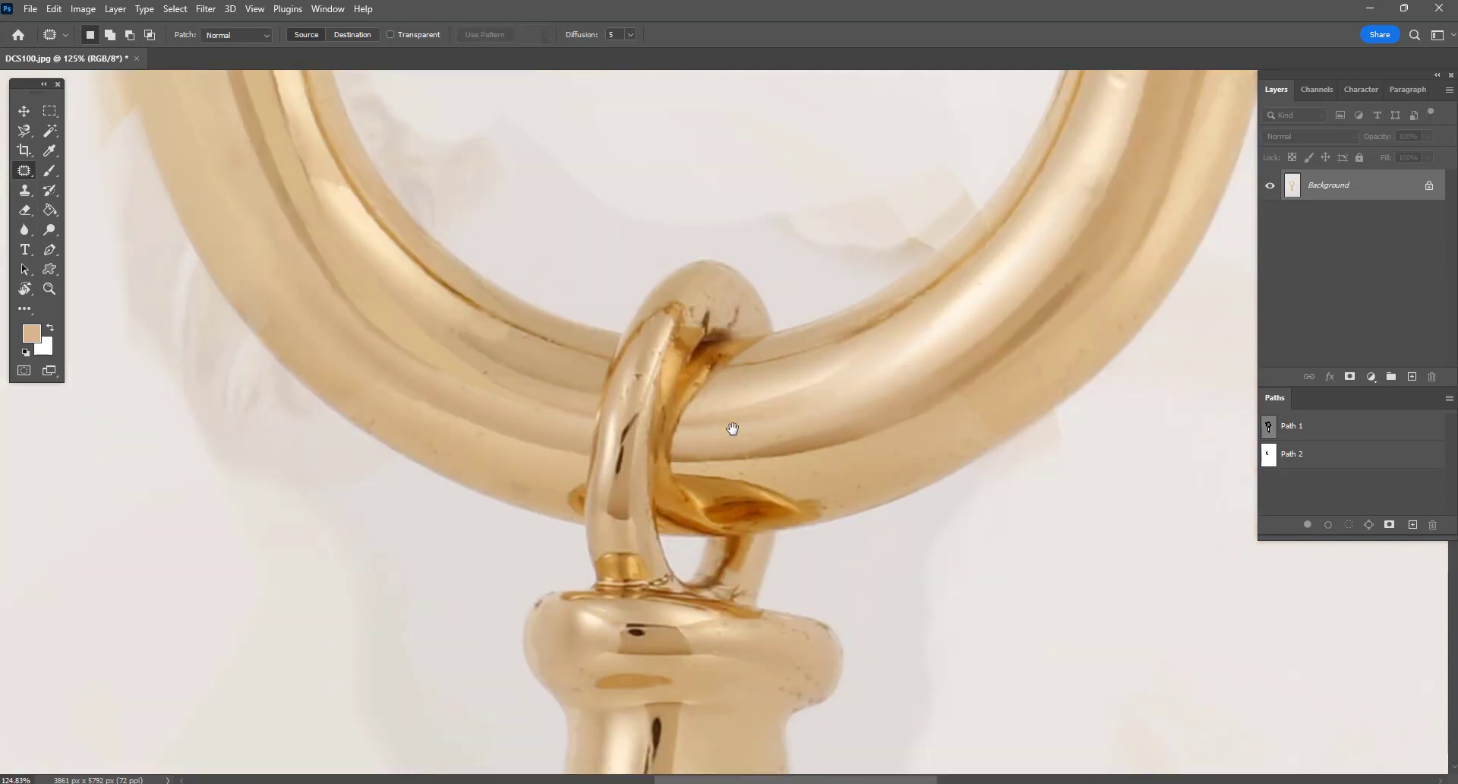
scroll(755, 423, up, 8)
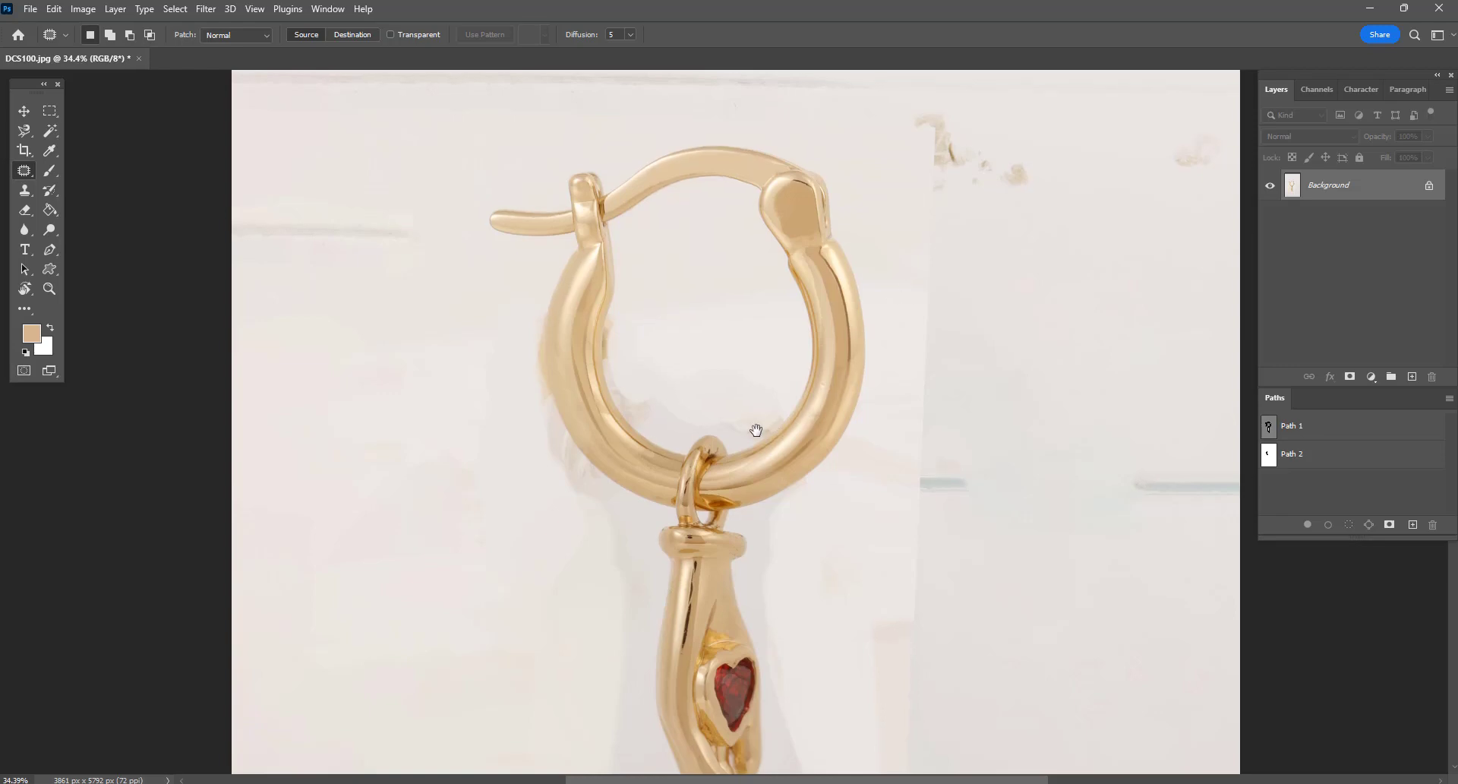
key(b)
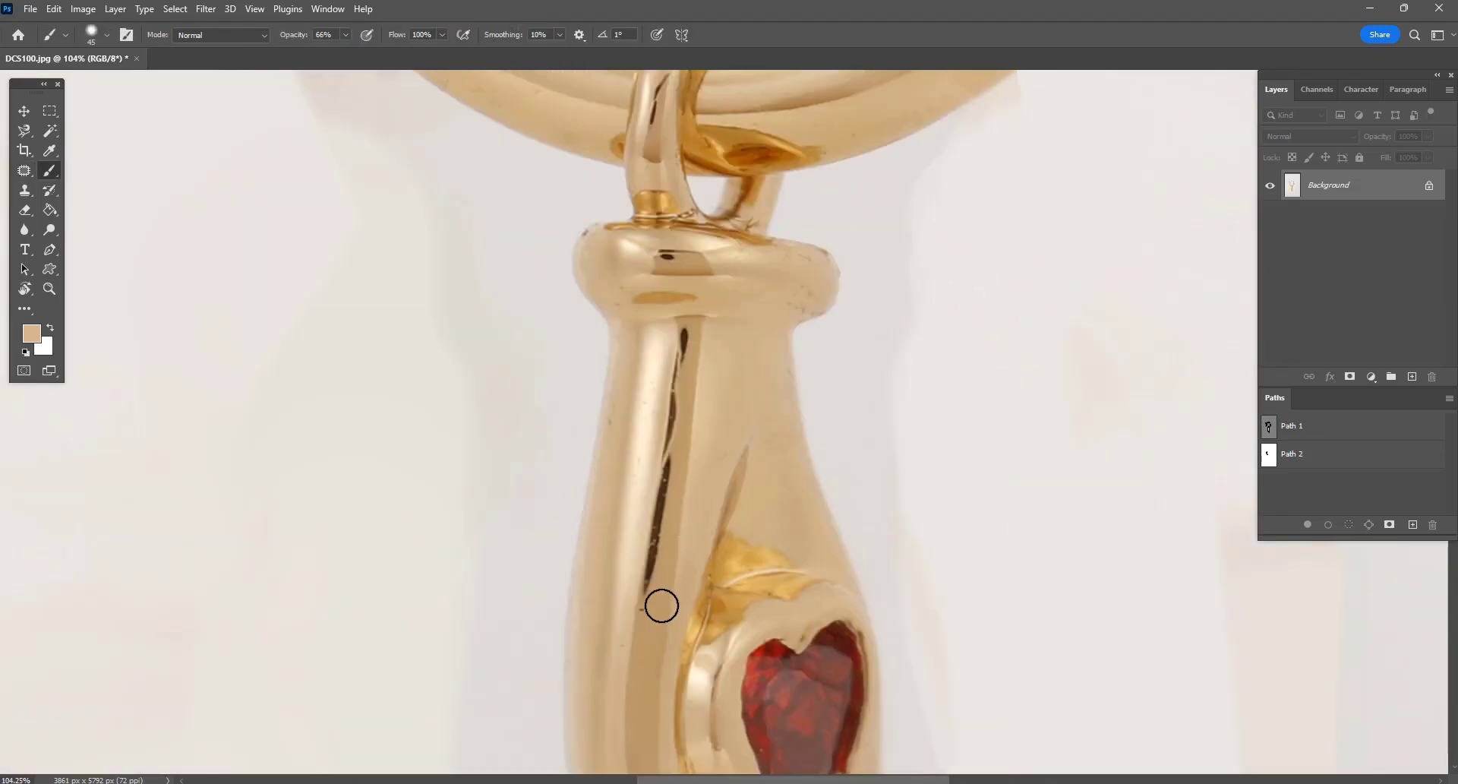
click(1412, 378)
key(bracketleft)
key(bracketleft)
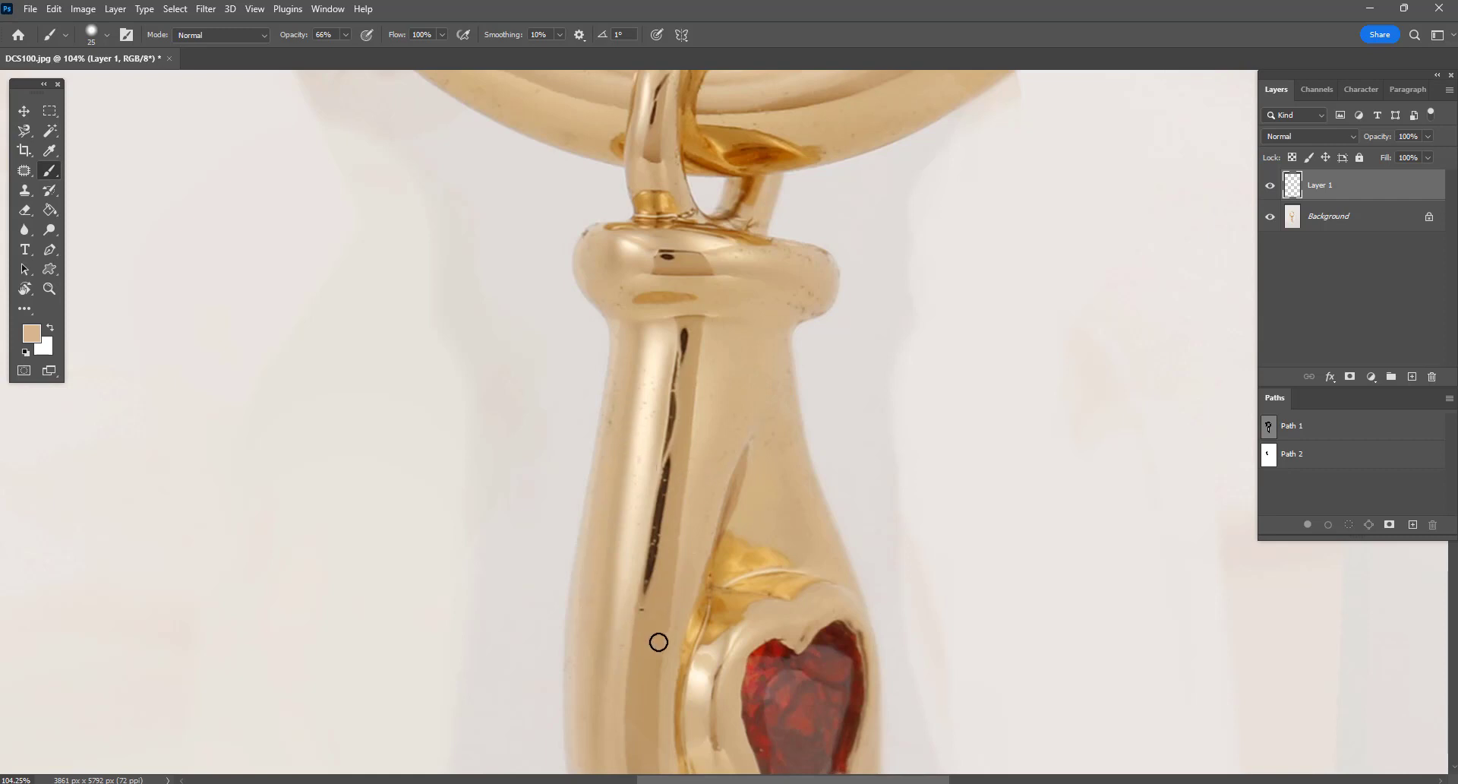
alt+click(645, 617)
shift+click(686, 335)
drag(688, 339, 683, 382)
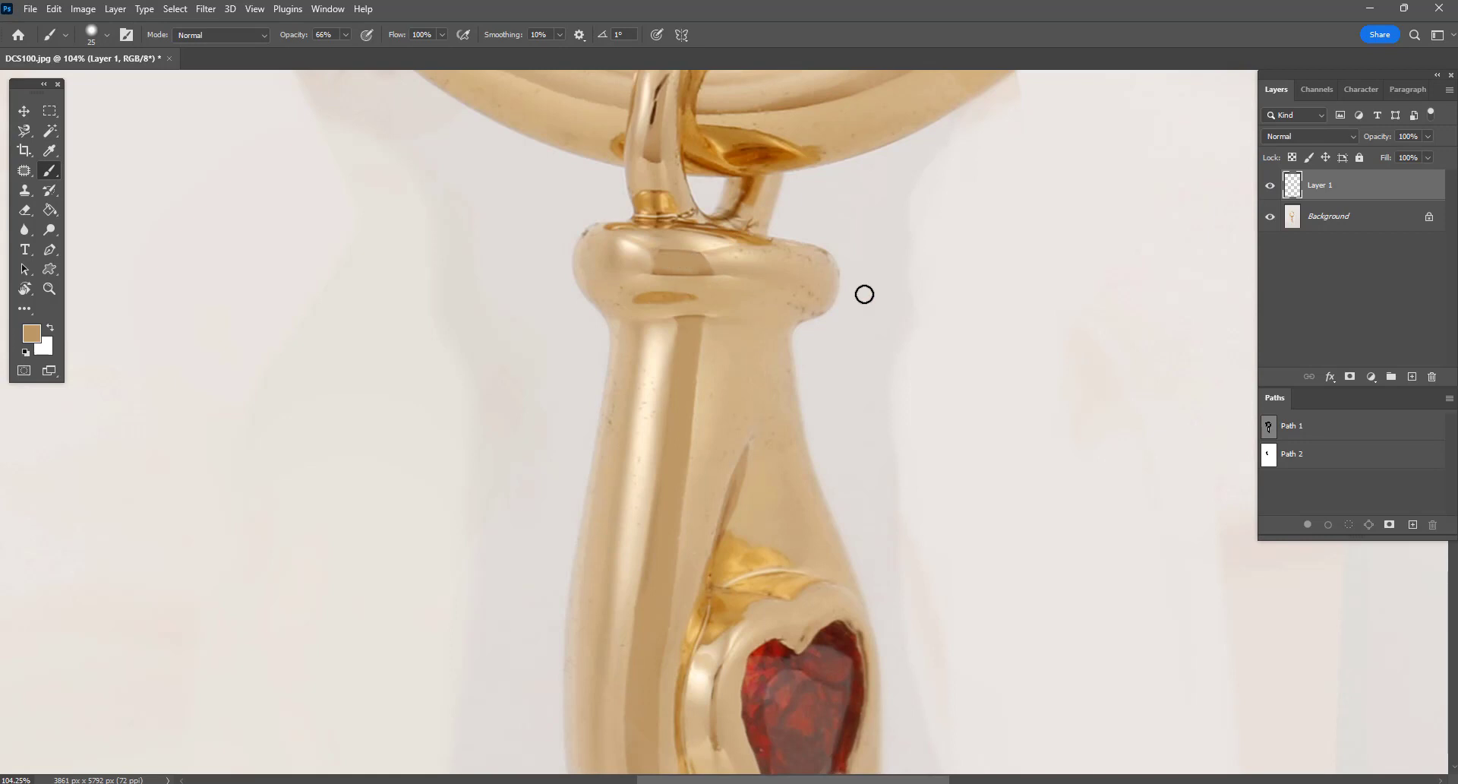
Load Path 1 as a selection of the earring and feather it by 1 pixel
ctrl+click(1269, 427)
key(shift+F6)
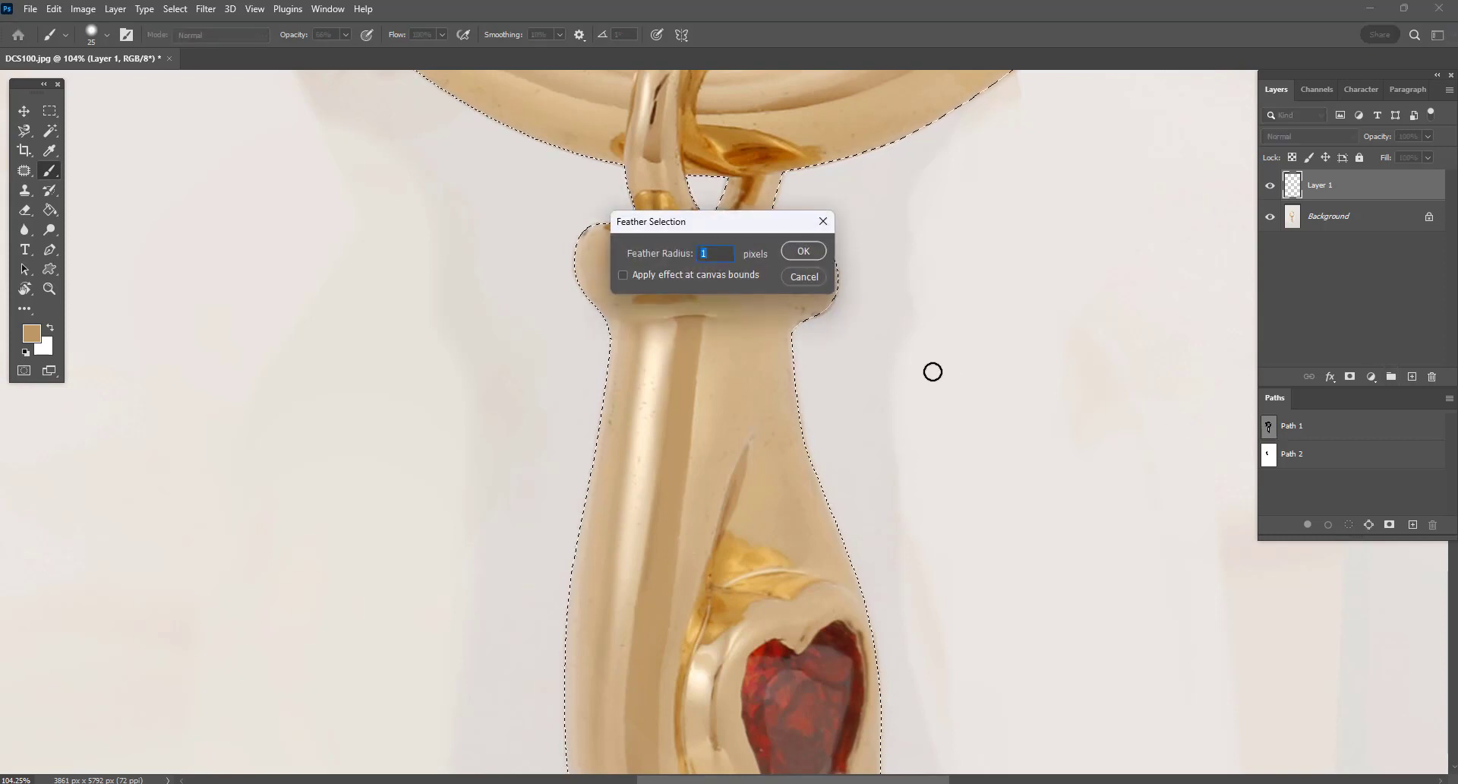
key(Return)
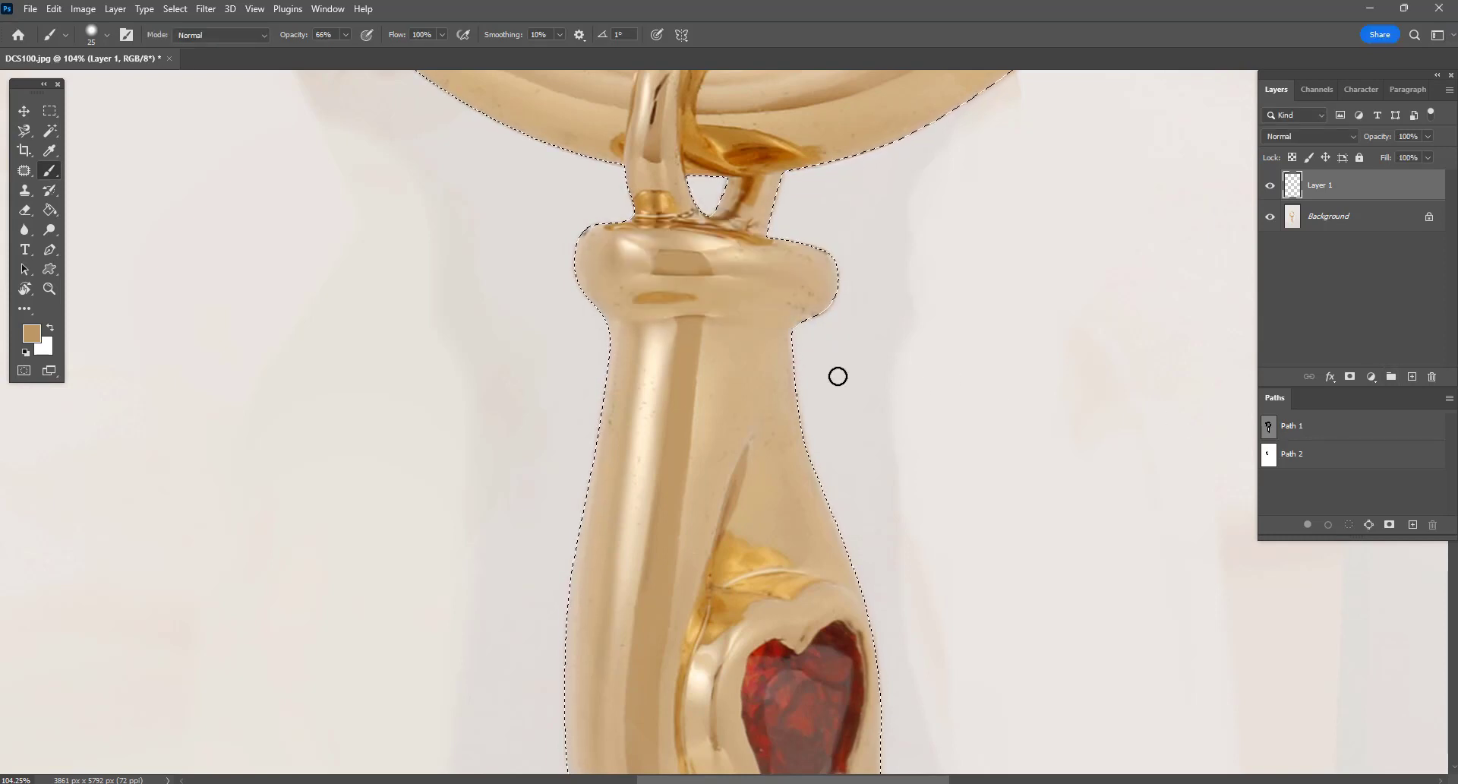
Paint over the specks on the right side of the pendant's collar and body with sampled gold and a 70 px brush
key(bracketright)
key(bracketright)
key(bracketright)
key(bracketright)
key(bracketright)
key(bracketright)
key(bracketright)
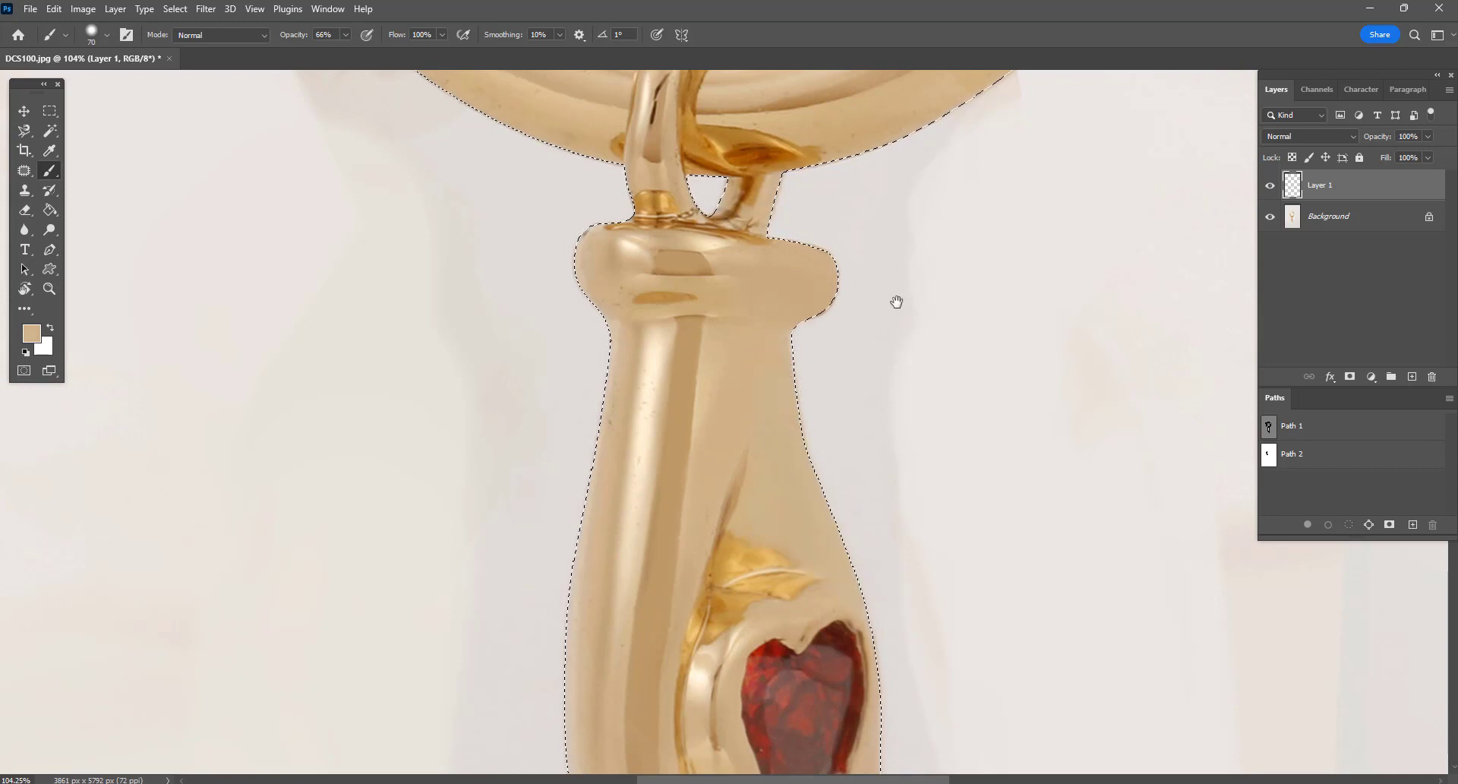
Reduce the brush to 35 px and sample the pale highlight colour just below the pendant's collar
scroll(897, 302, down, 5)
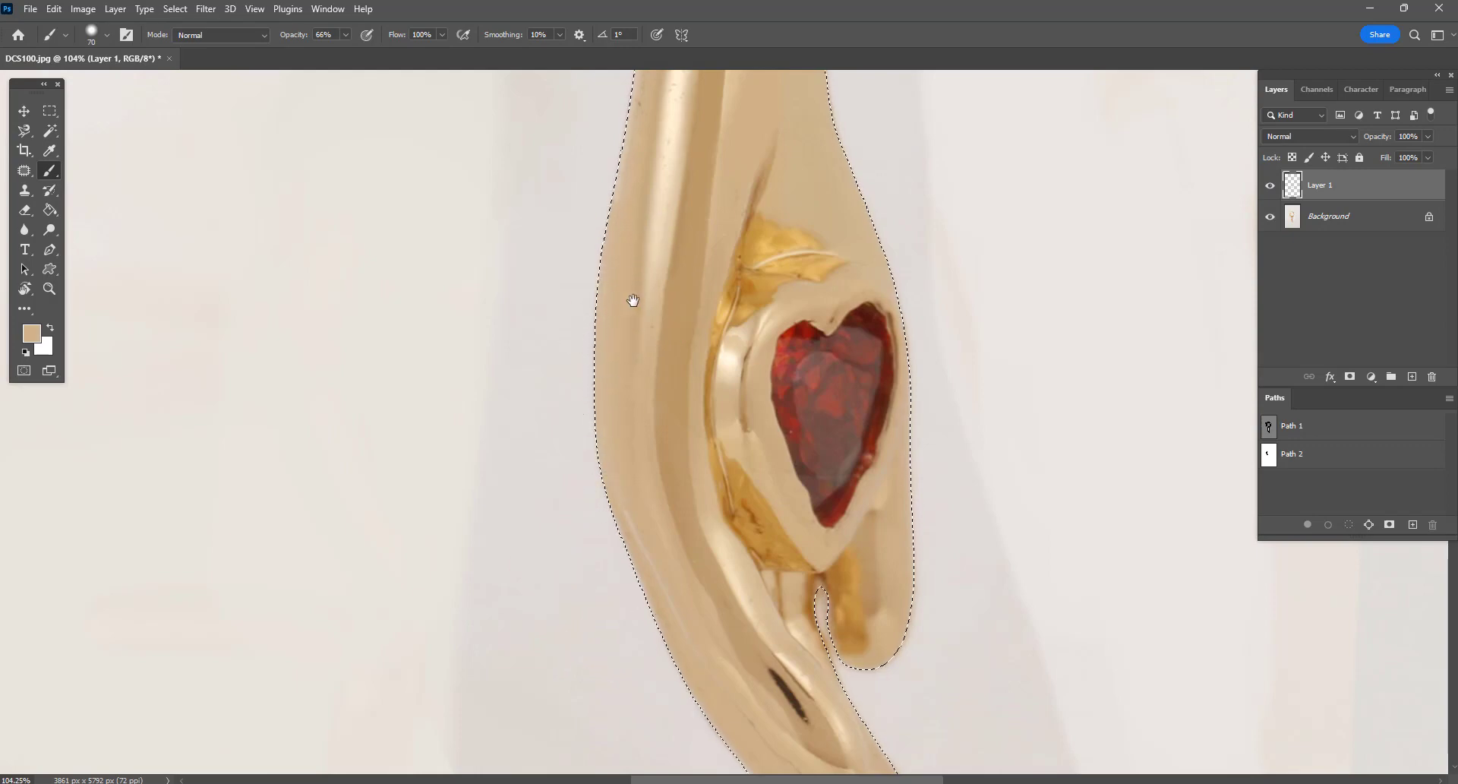
scroll(635, 302, up, 5)
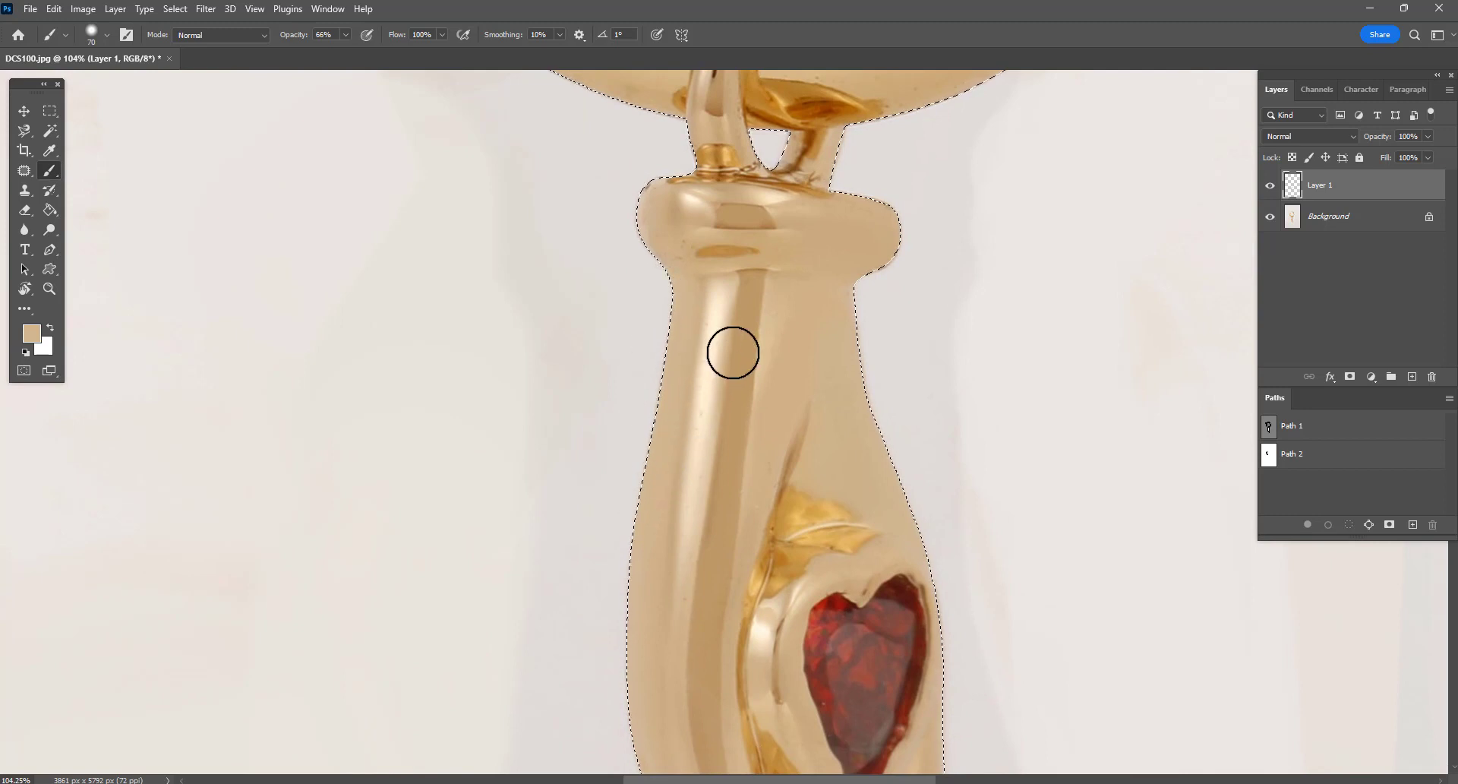
key(bracketleft)
key(bracketleft)
key(bracketleft)
key(bracketleft)
key(bracketleft)
alt+click(722, 302)
click(718, 304)
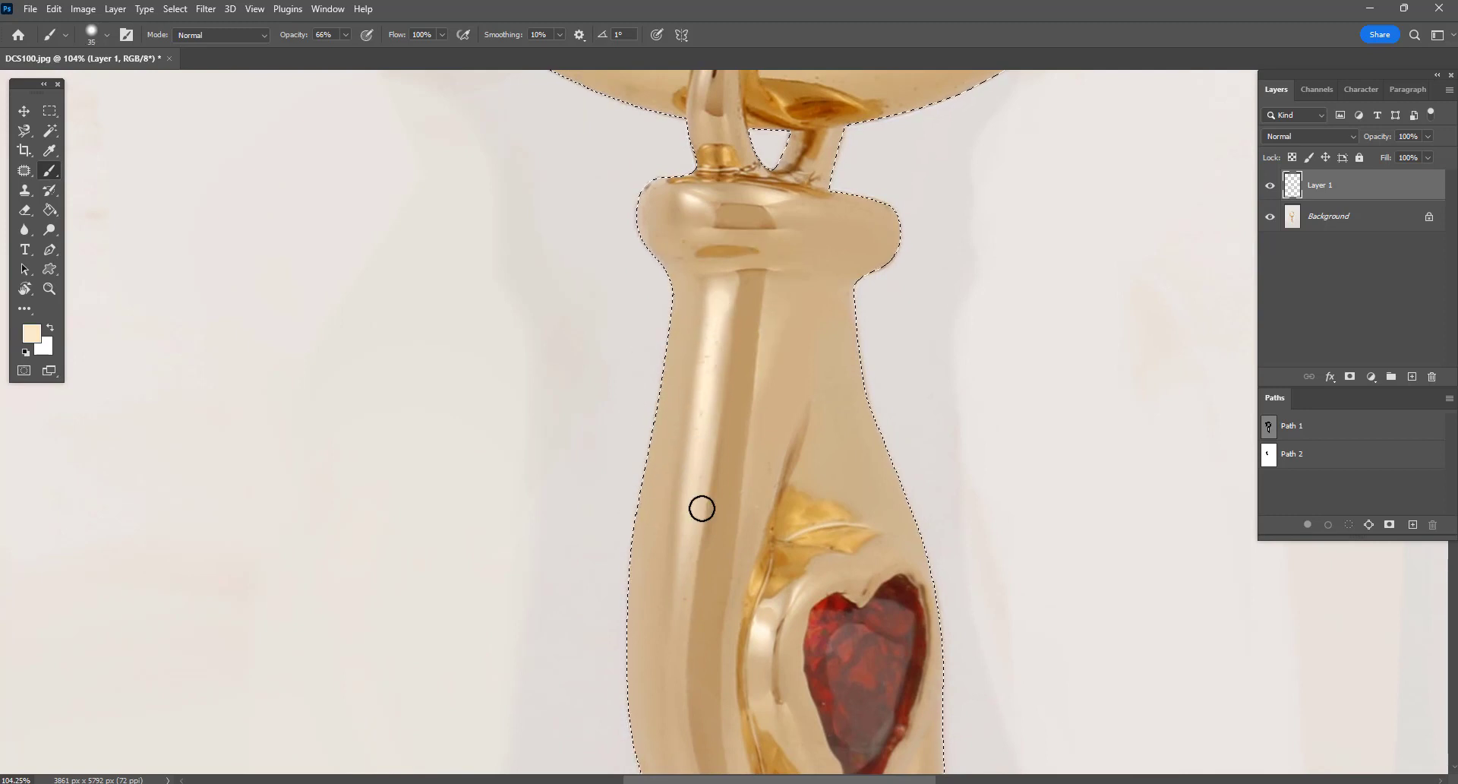
shift+click(685, 550)
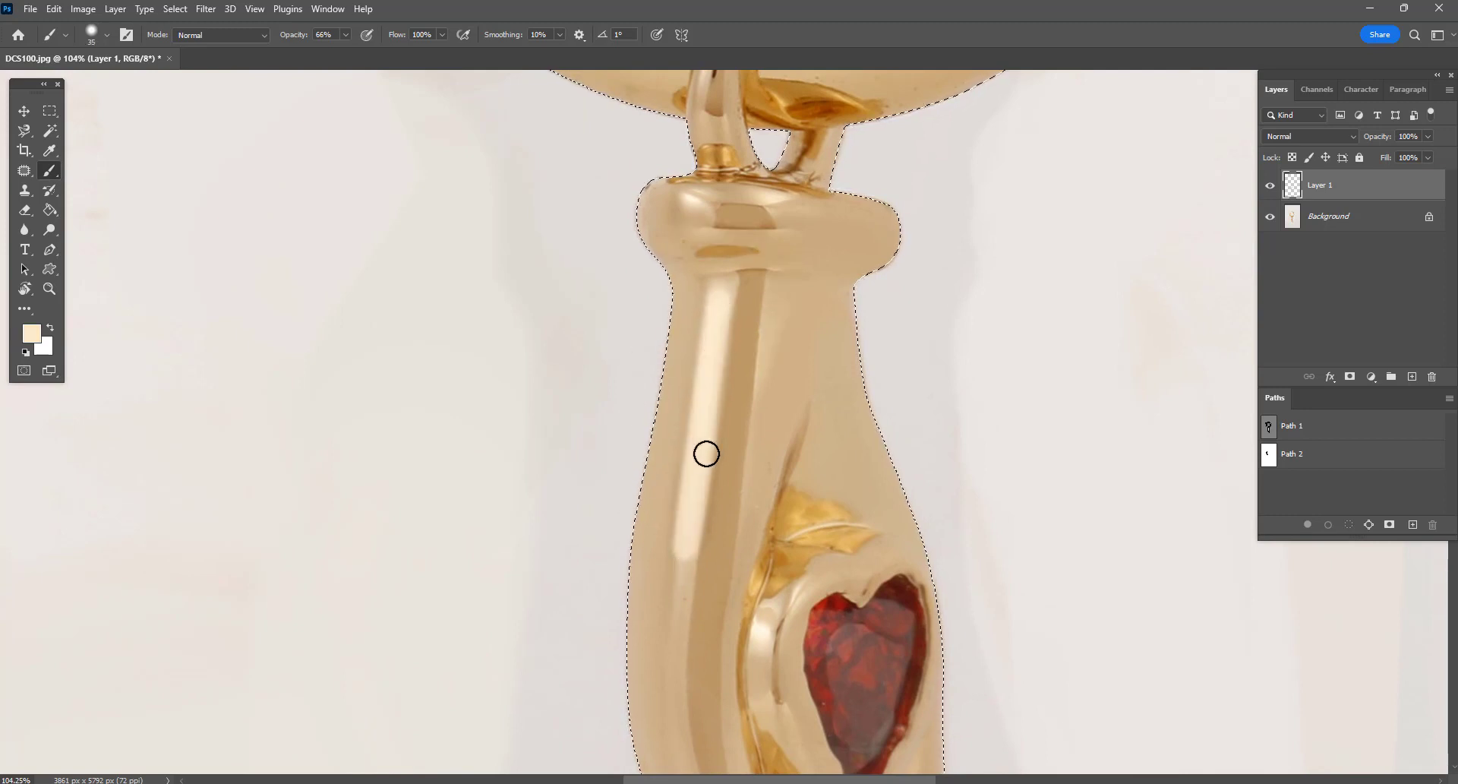
key(ctrl+z)
Lower the brush hardness to its minimum and paint a soft pale highlight down the left part of the pendant's body
right_click(719, 329)
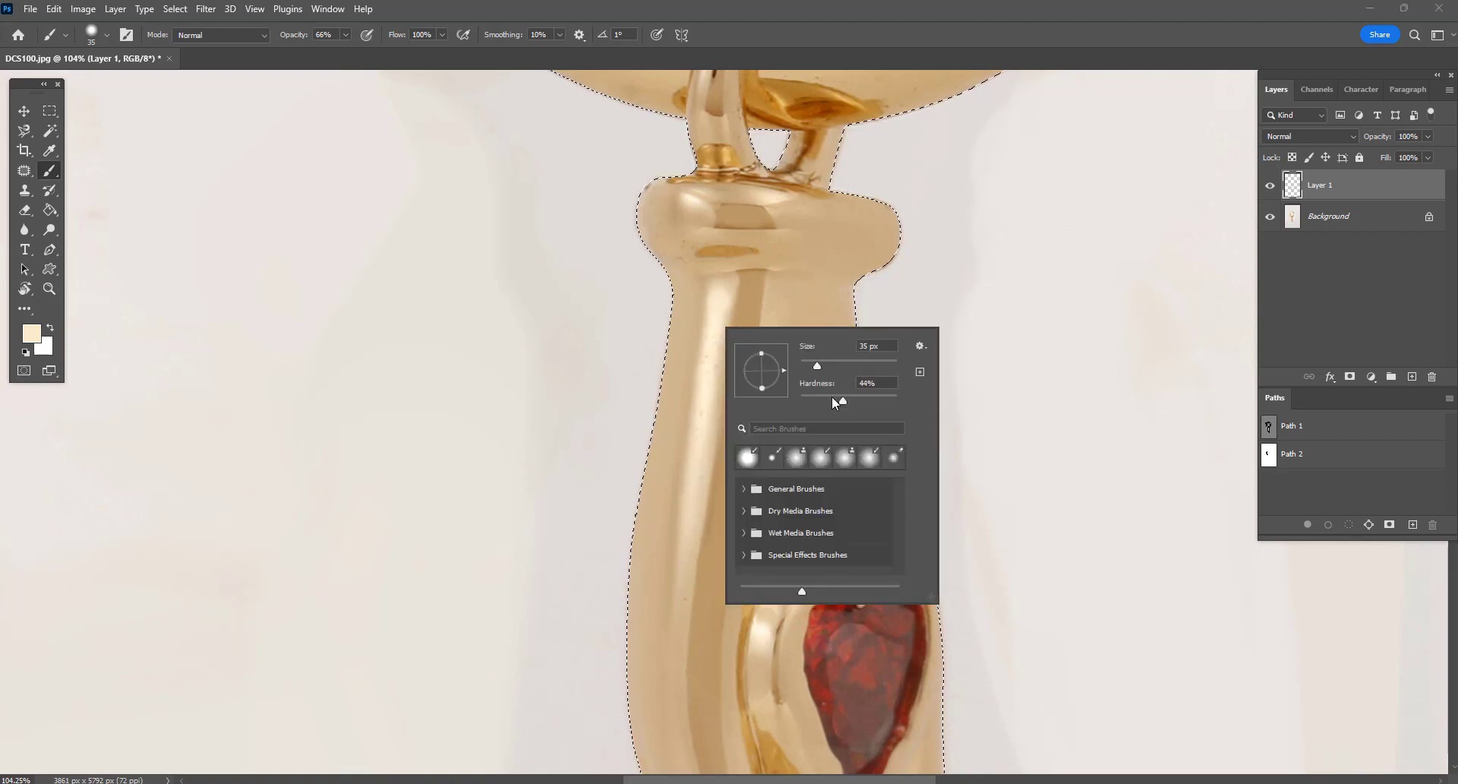
drag(833, 398, 800, 401)
key(Return)
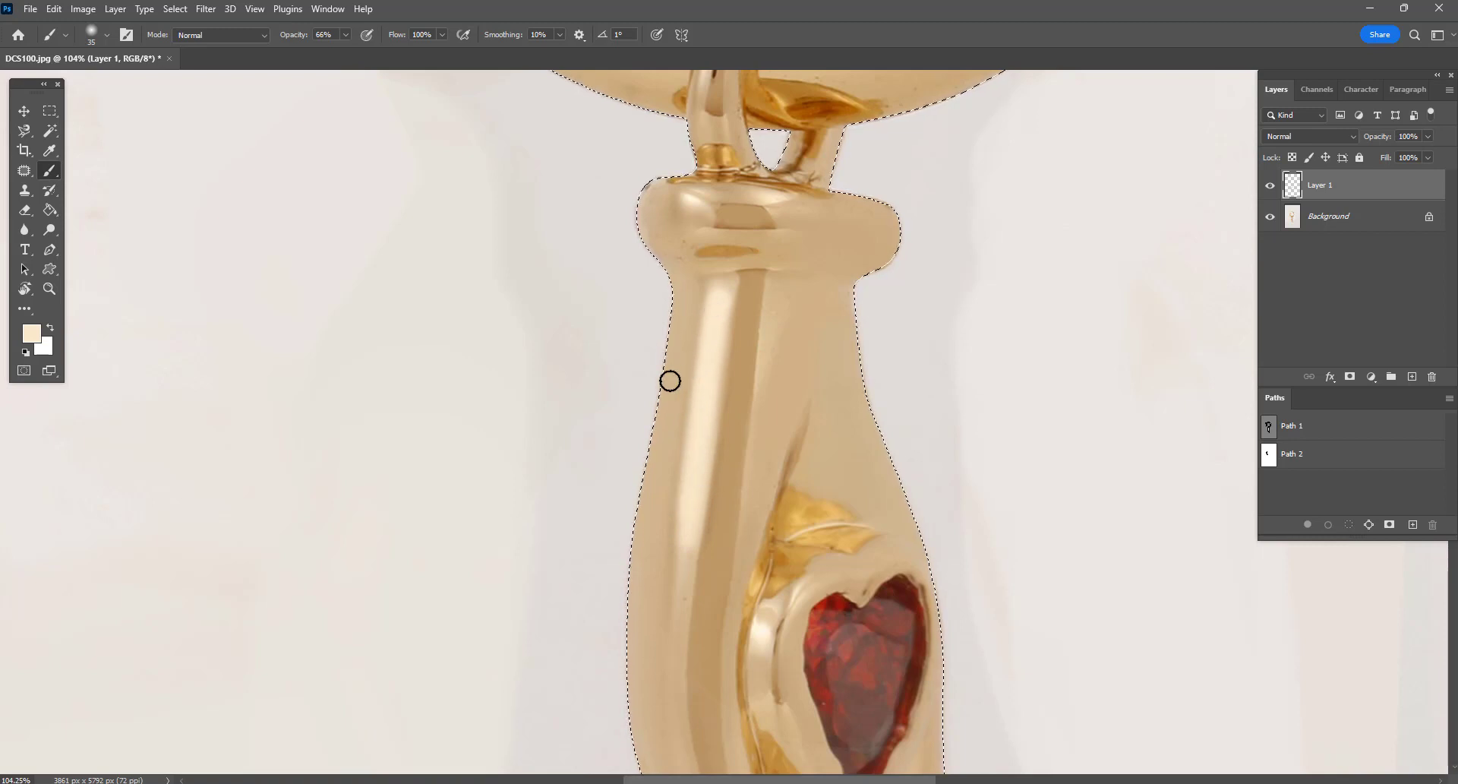
Enlarge the brush to 60 px and smooth the left edge of the pendant's upper body with sampled gold
key(bracketright)
key(bracketright)
key(bracketright)
alt+click(684, 310)
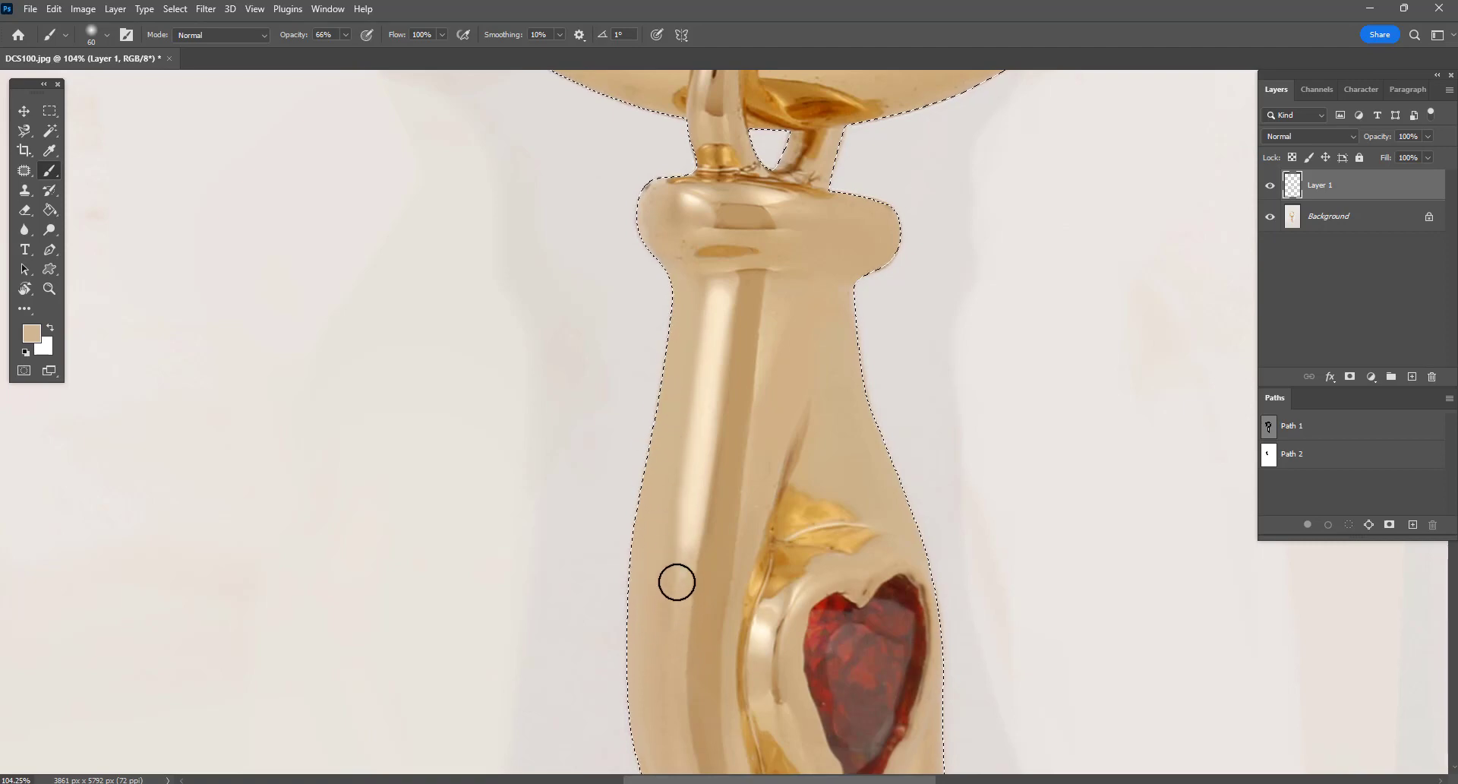
Paint over the dark streak on the lower part of the pendant with sampled gold and a 40 px brush
drag(742, 432, 683, 156)
drag(830, 565, 774, 400)
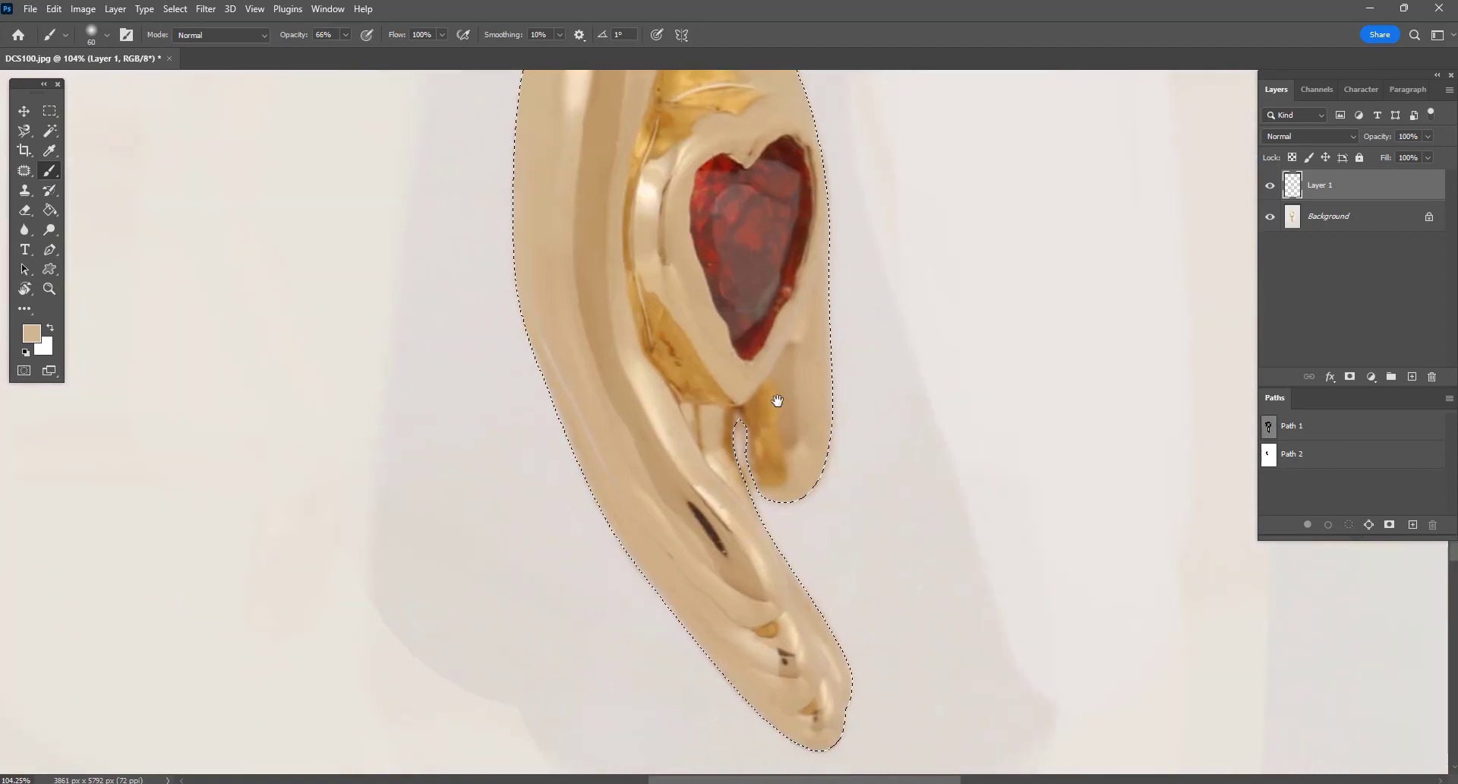
alt+click(668, 406)
key(bracketleft)
key(bracketleft)
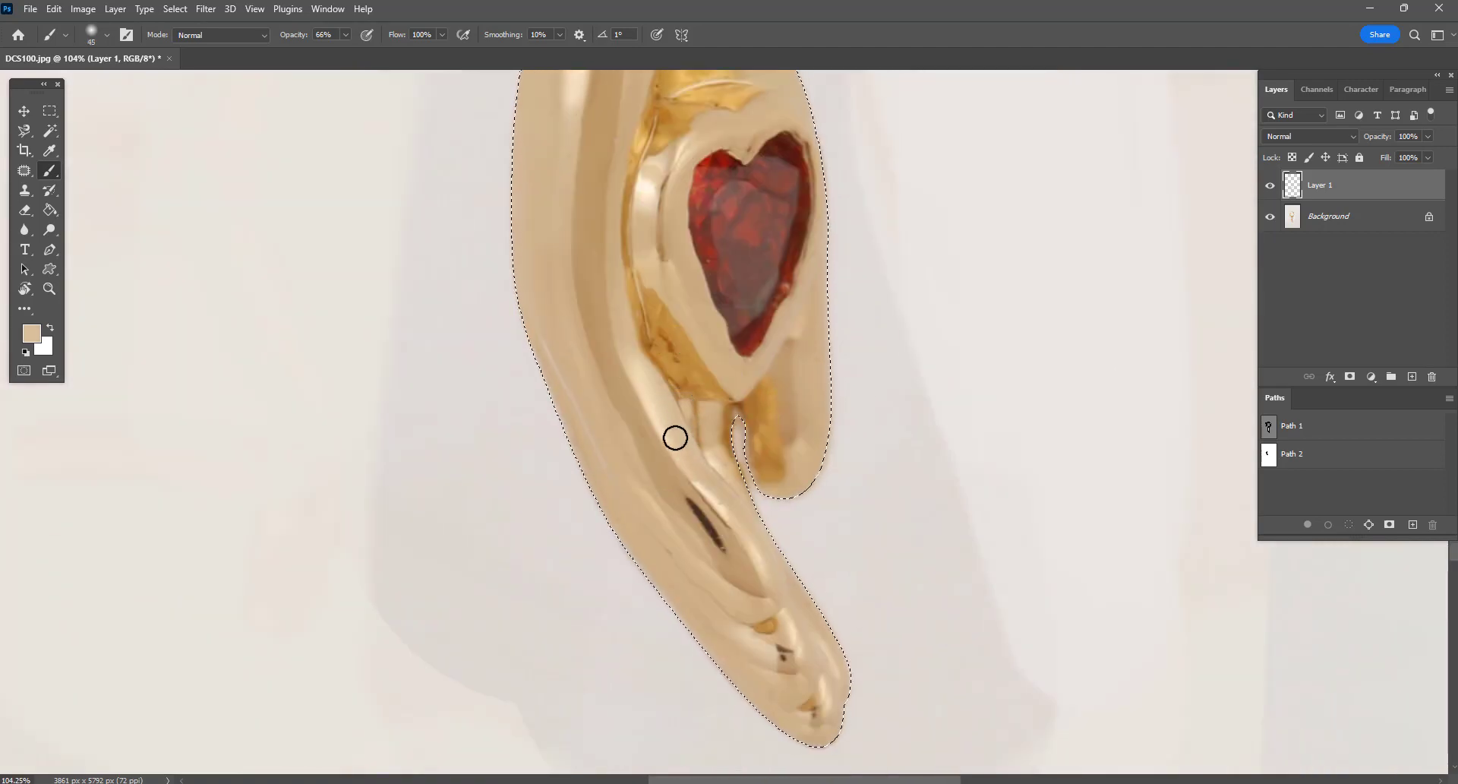
alt+click(677, 491)
drag(677, 491, 725, 562)
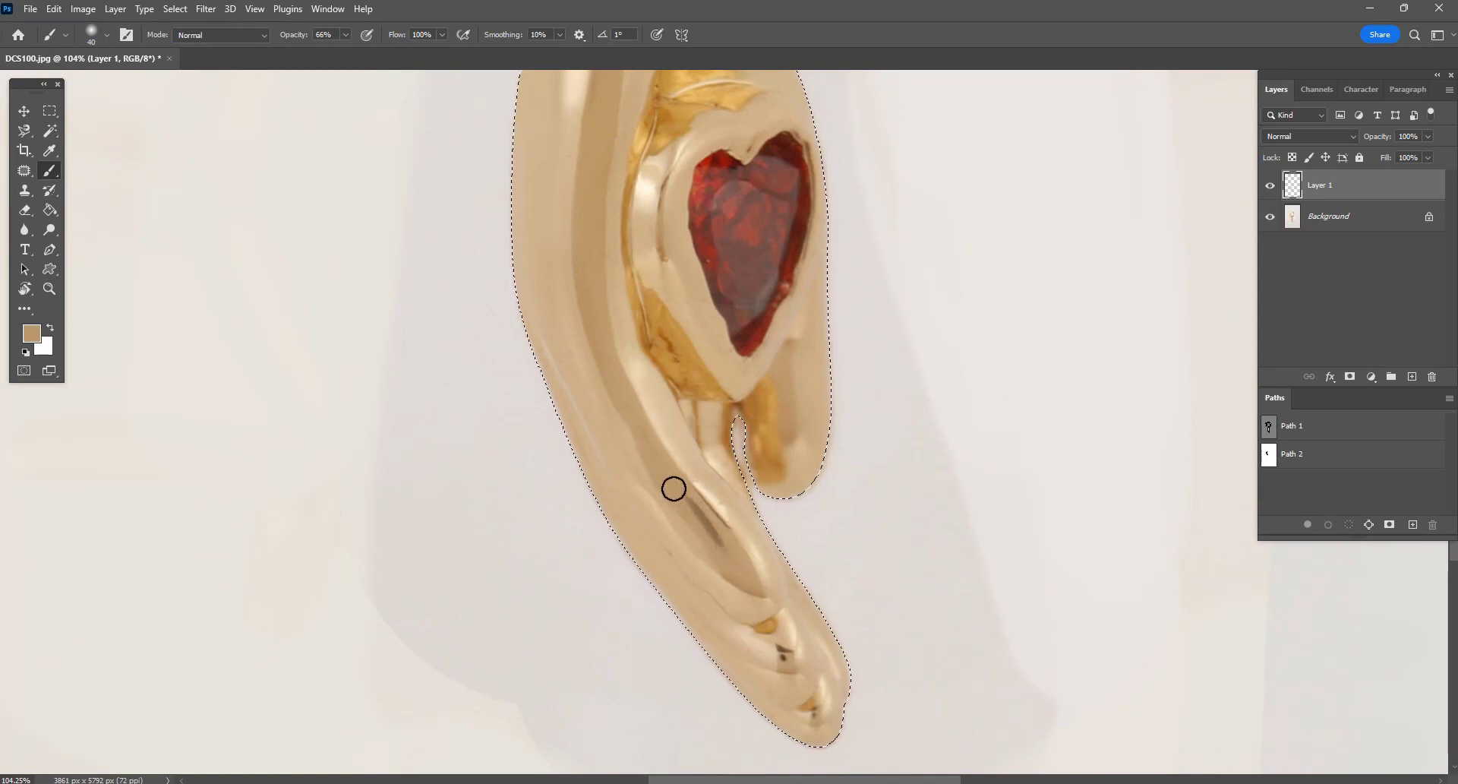
drag(673, 487, 727, 561)
Cover the small dark spots near the pendant's tip with gold sampled right beside them
alt+click(756, 652)
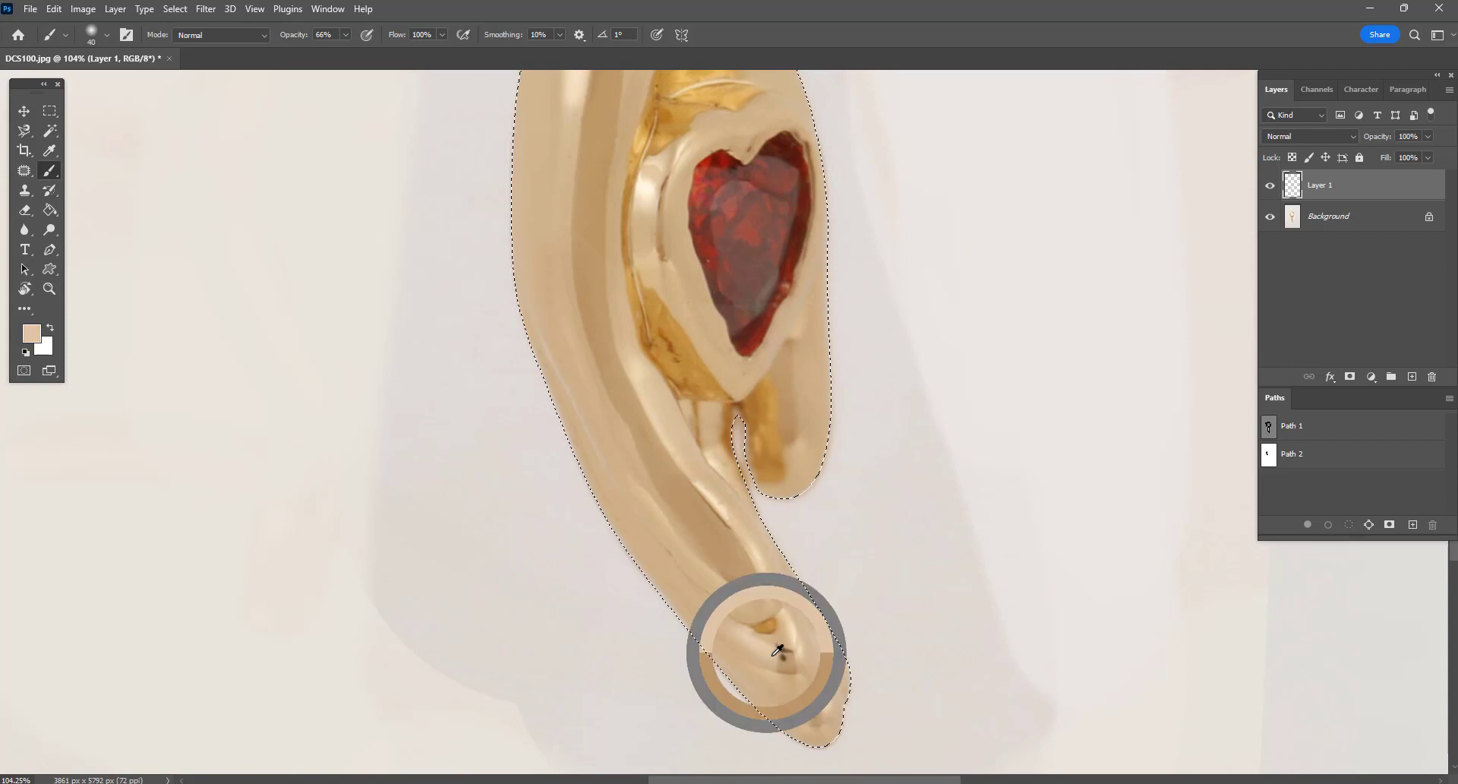
drag(765, 647, 786, 655)
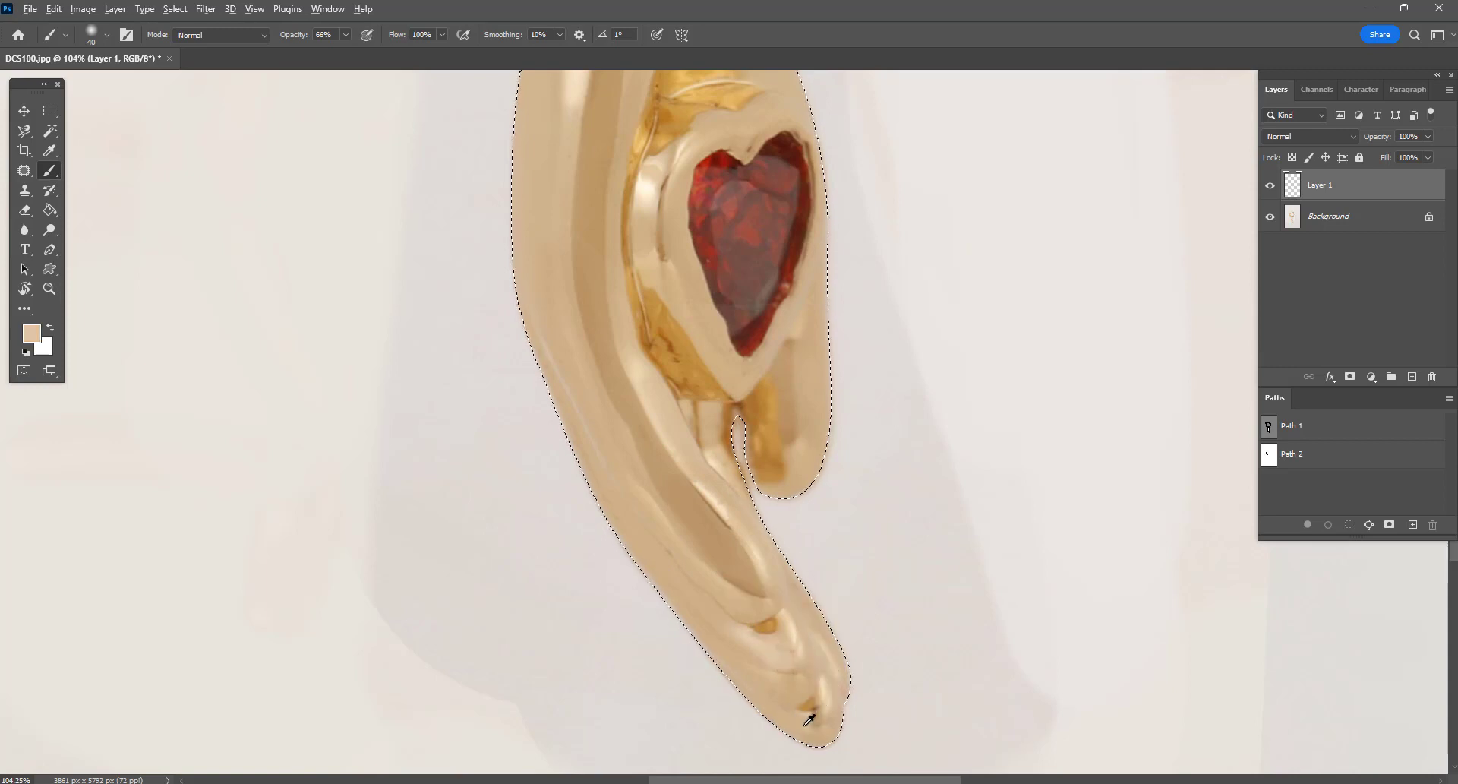
alt+click(797, 717)
drag(802, 717, 796, 715)
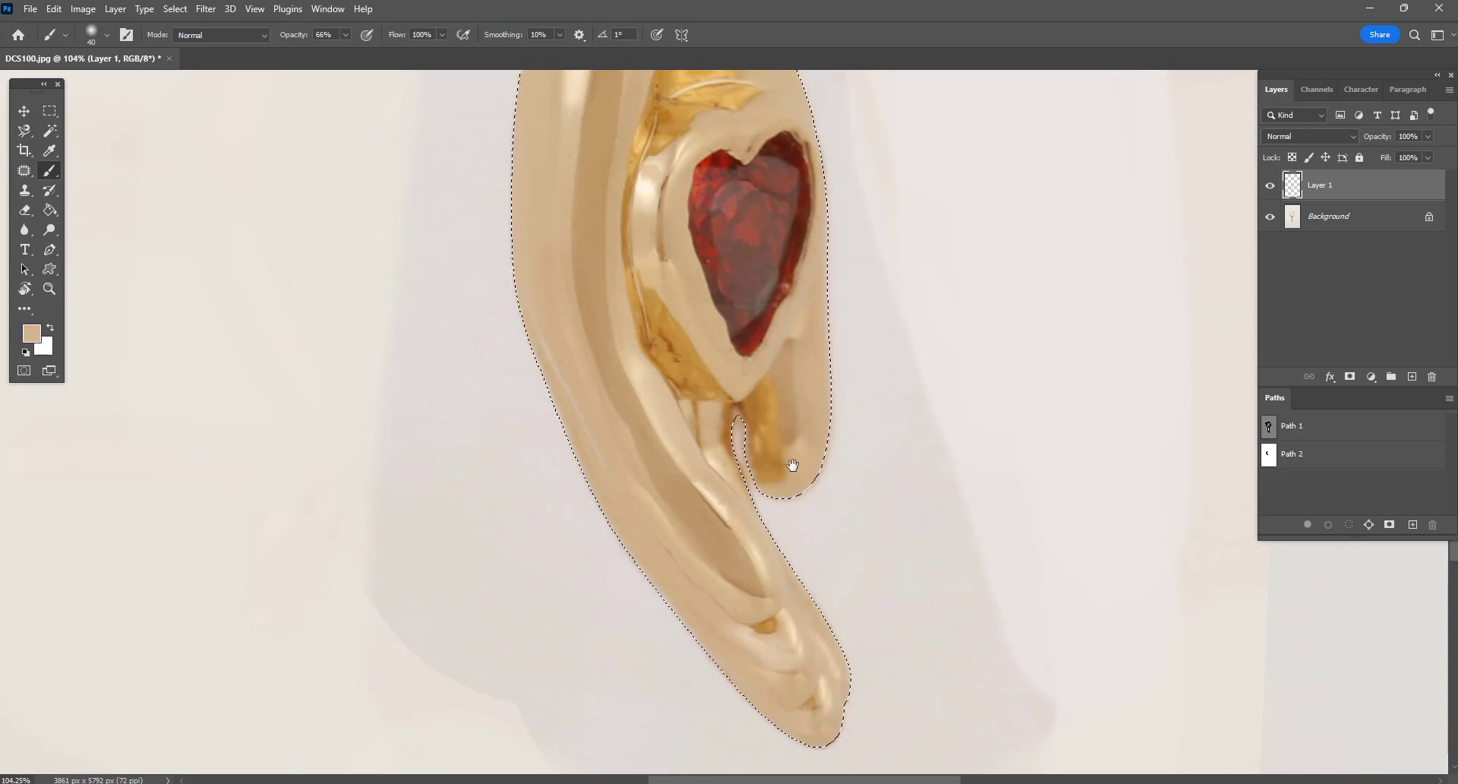
Sample the gold on the rim around the heart stone and switch to the Eraser
drag(793, 465, 839, 606)
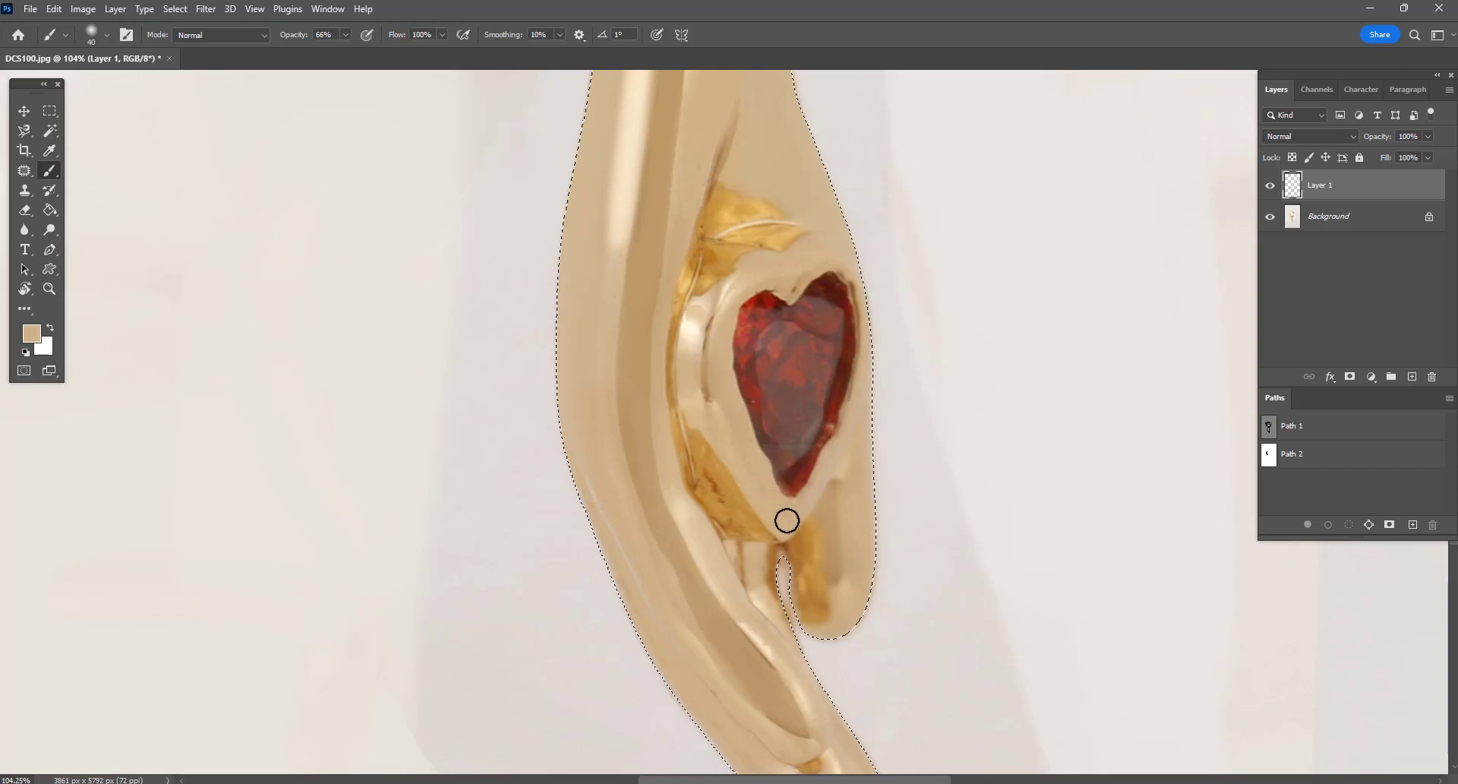
alt+click(750, 457)
key(e)
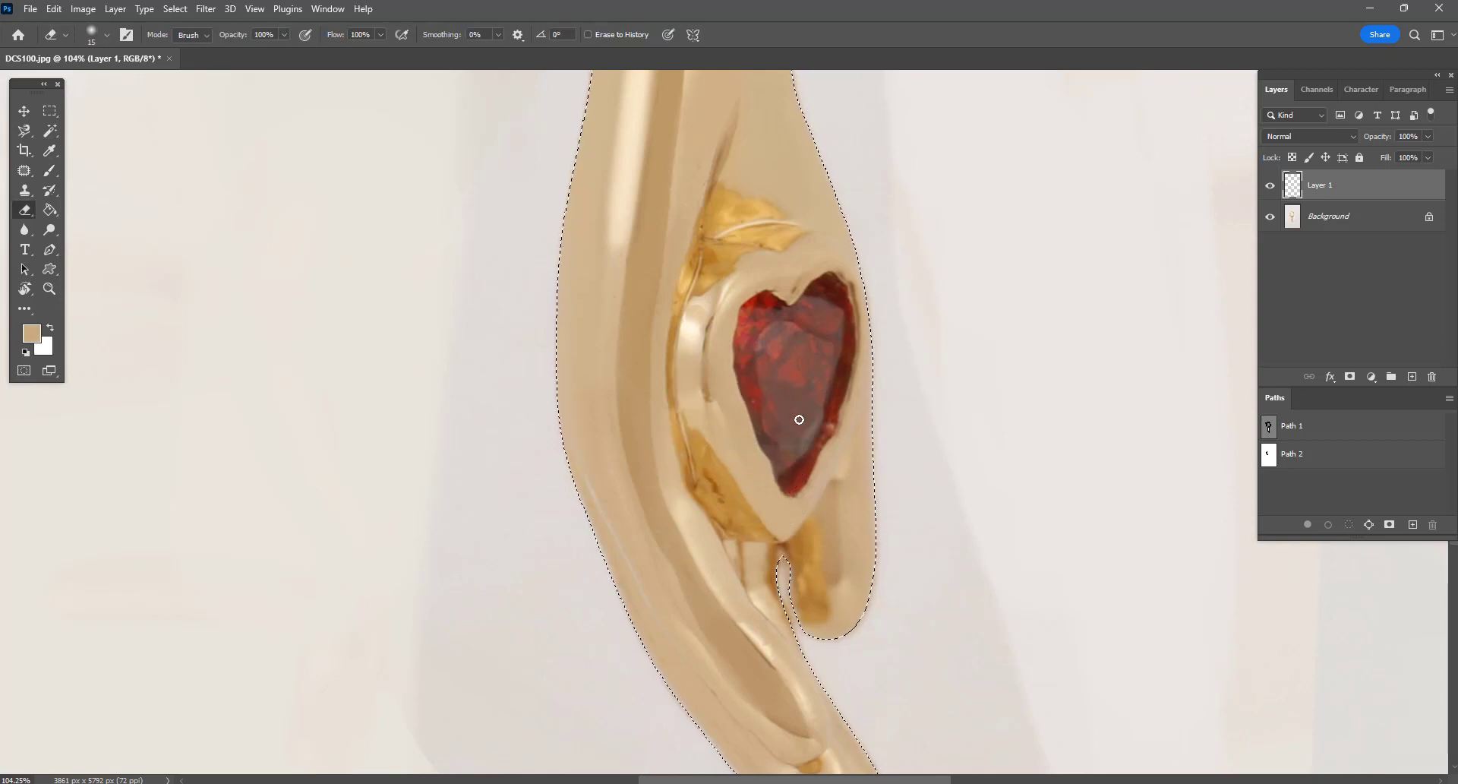
Try to erase some retouching on the lower part of the pendant's collar with a 40 px eraser
scroll(799, 448, down, 5)
scroll(741, 385, up, 6)
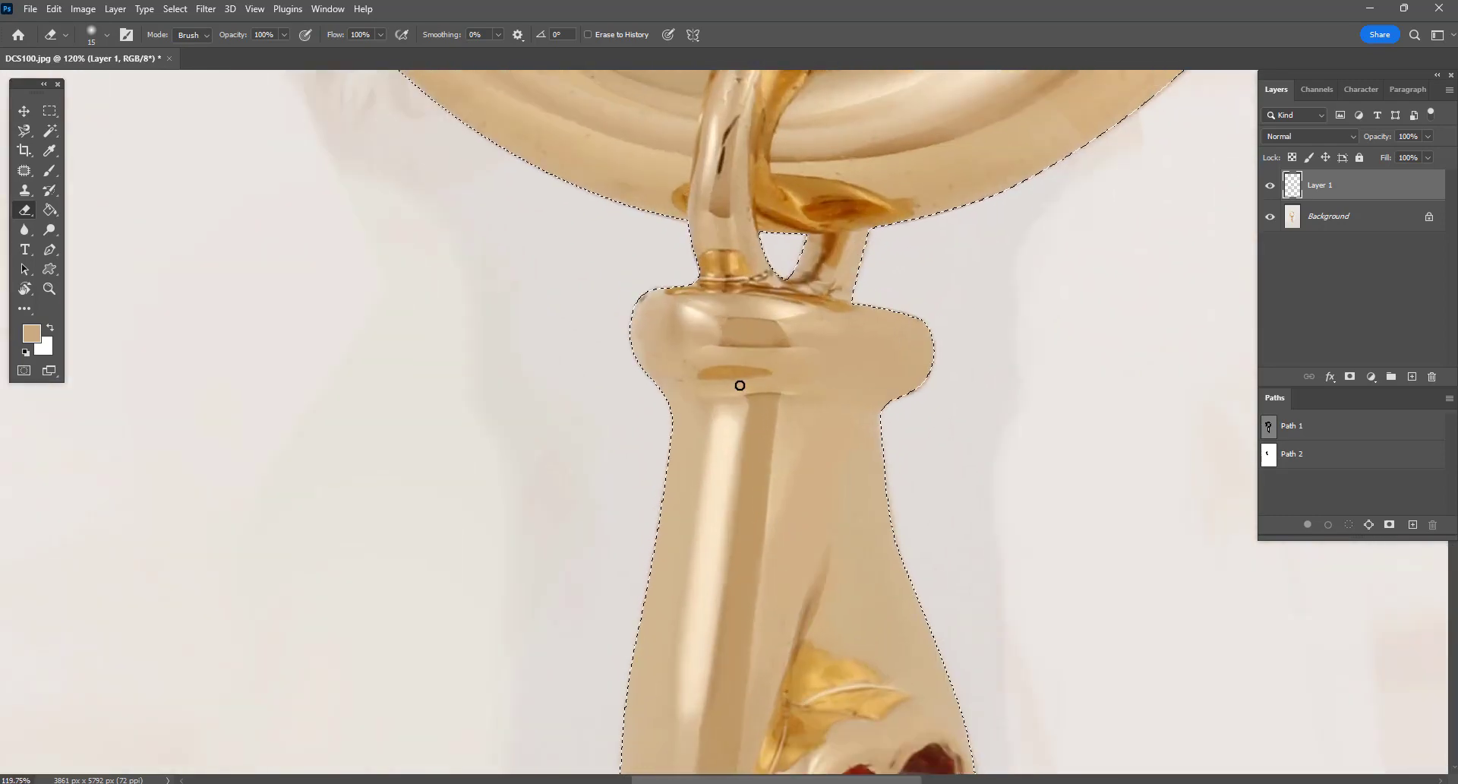
key(bracketright)
key(bracketright)
key(bracketright)
key(bracketright)
key(bracketright)
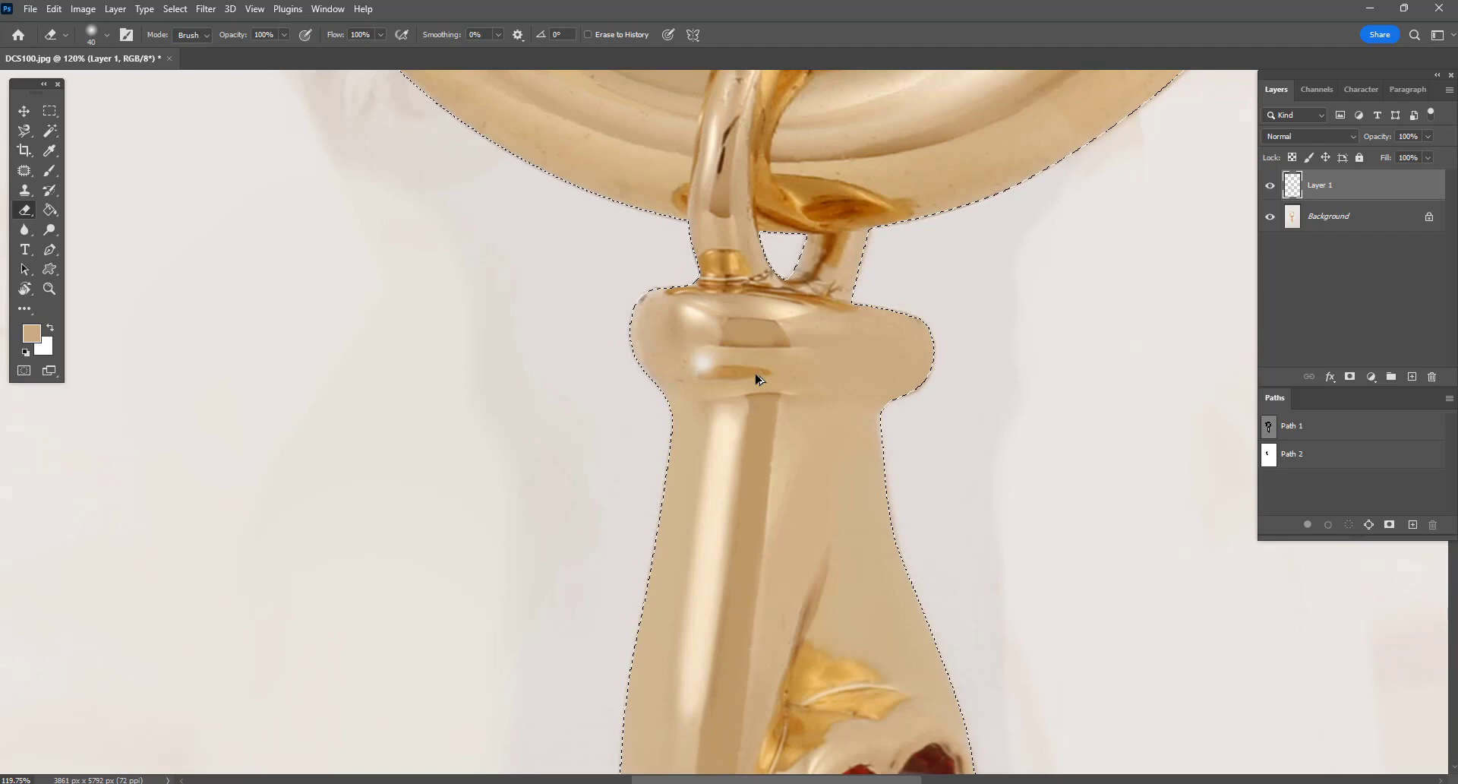
key(ctrl+shift+s)
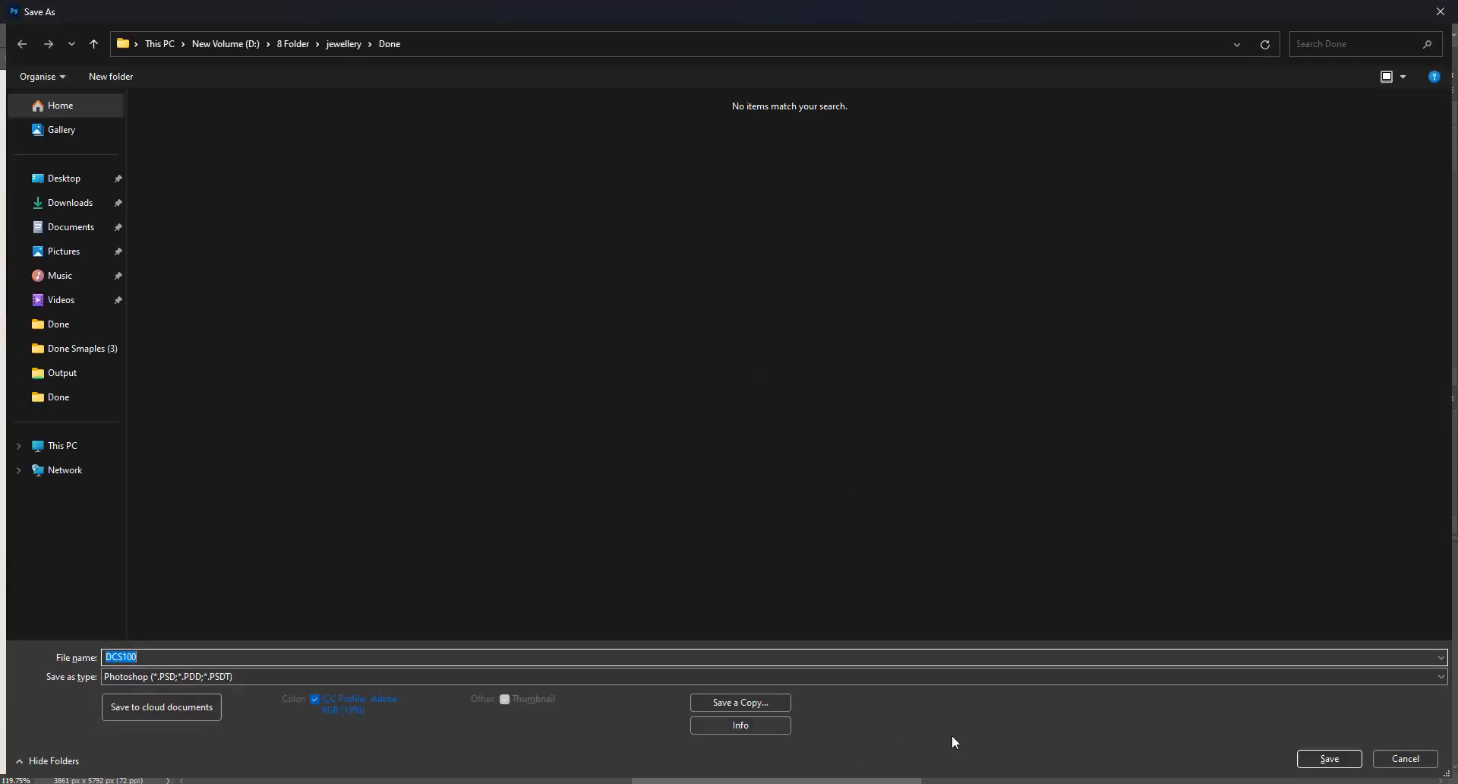
click(1406, 759)
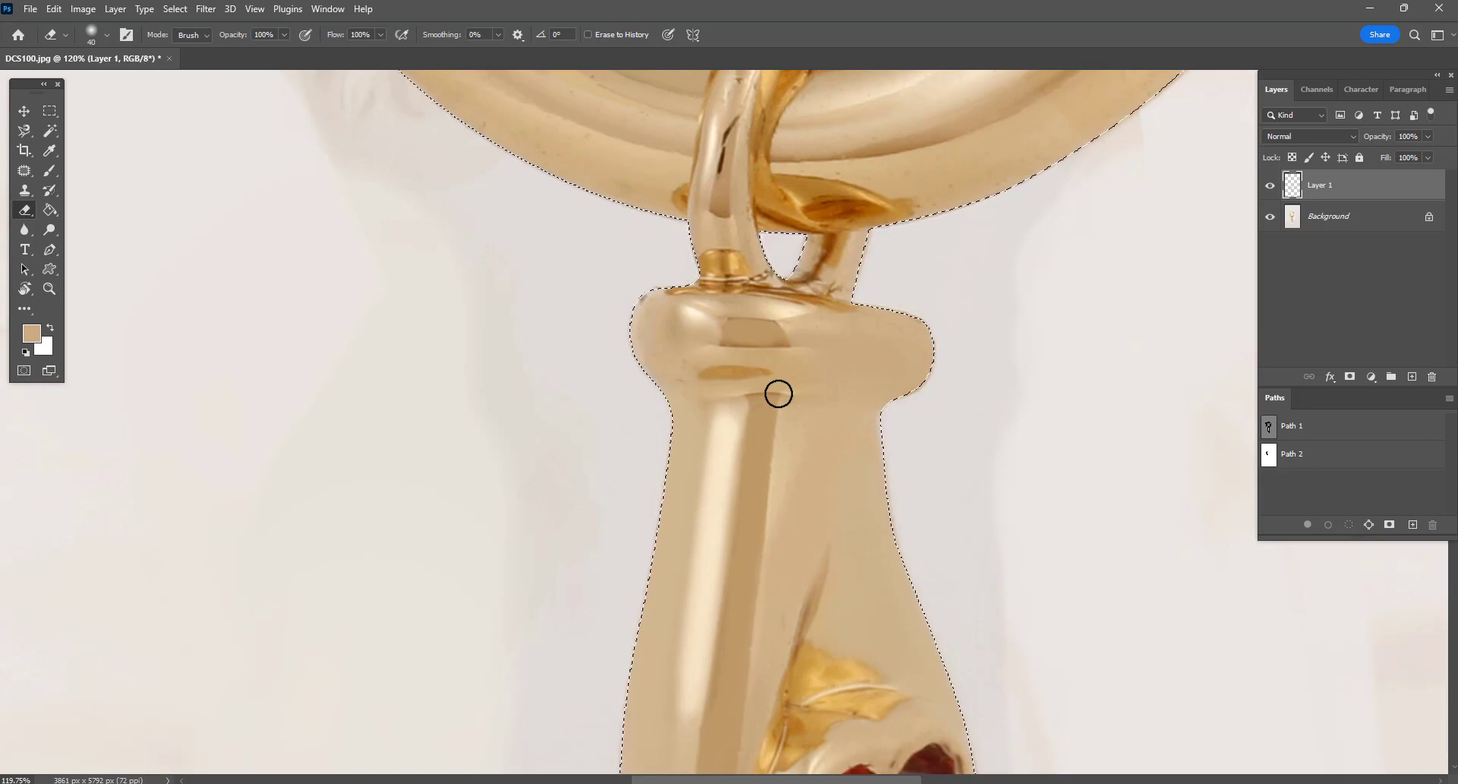
Paint over the reflection on the lower part of the pendant's collar with sampled gold and a 40 px brush
key(b)
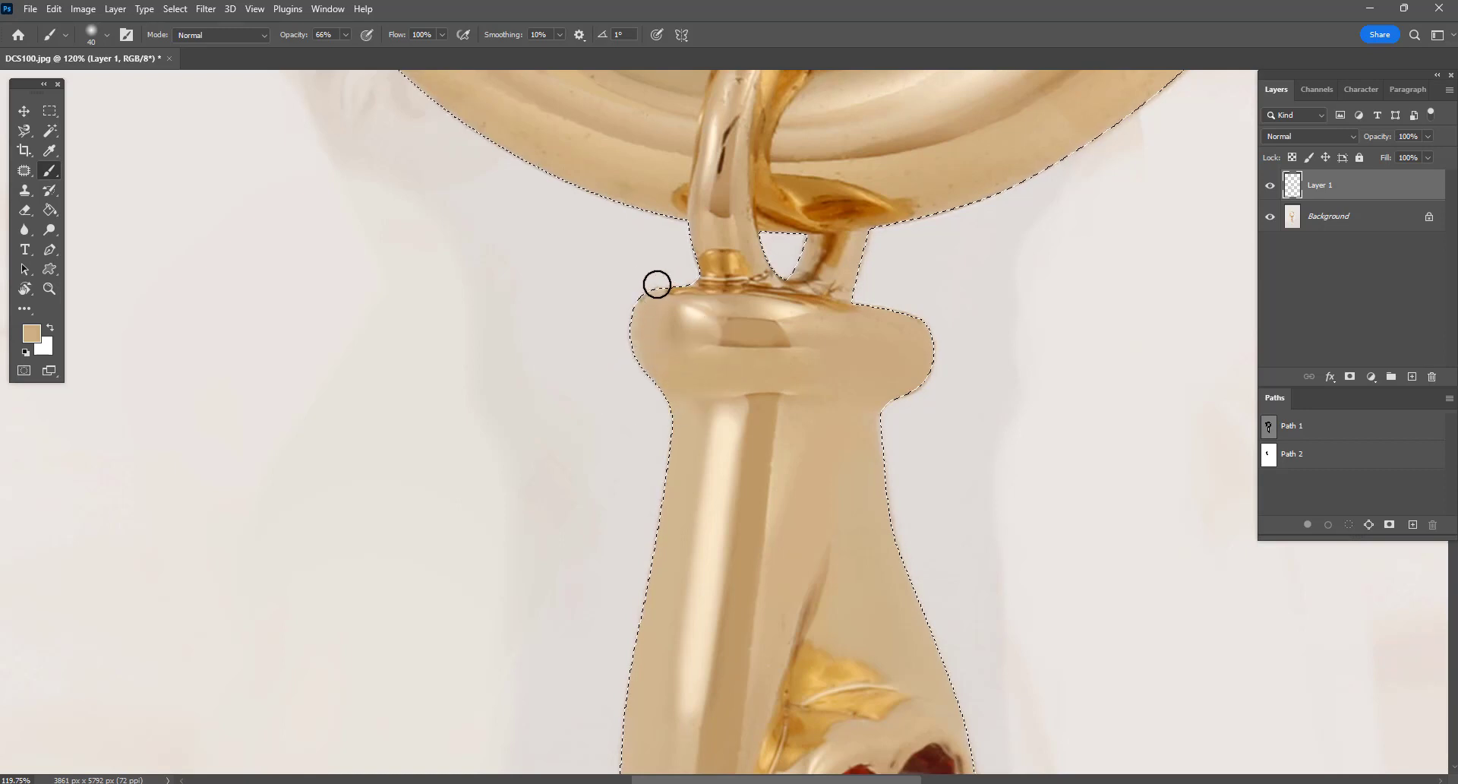
alt+click(788, 384)
drag(763, 365, 754, 370)
alt+click(822, 331)
Smooth the outer edge of the hoop's lower right side with sampled gold and a 90 px brush
scroll(875, 494, up, 5)
scroll(748, 389, down, 5)
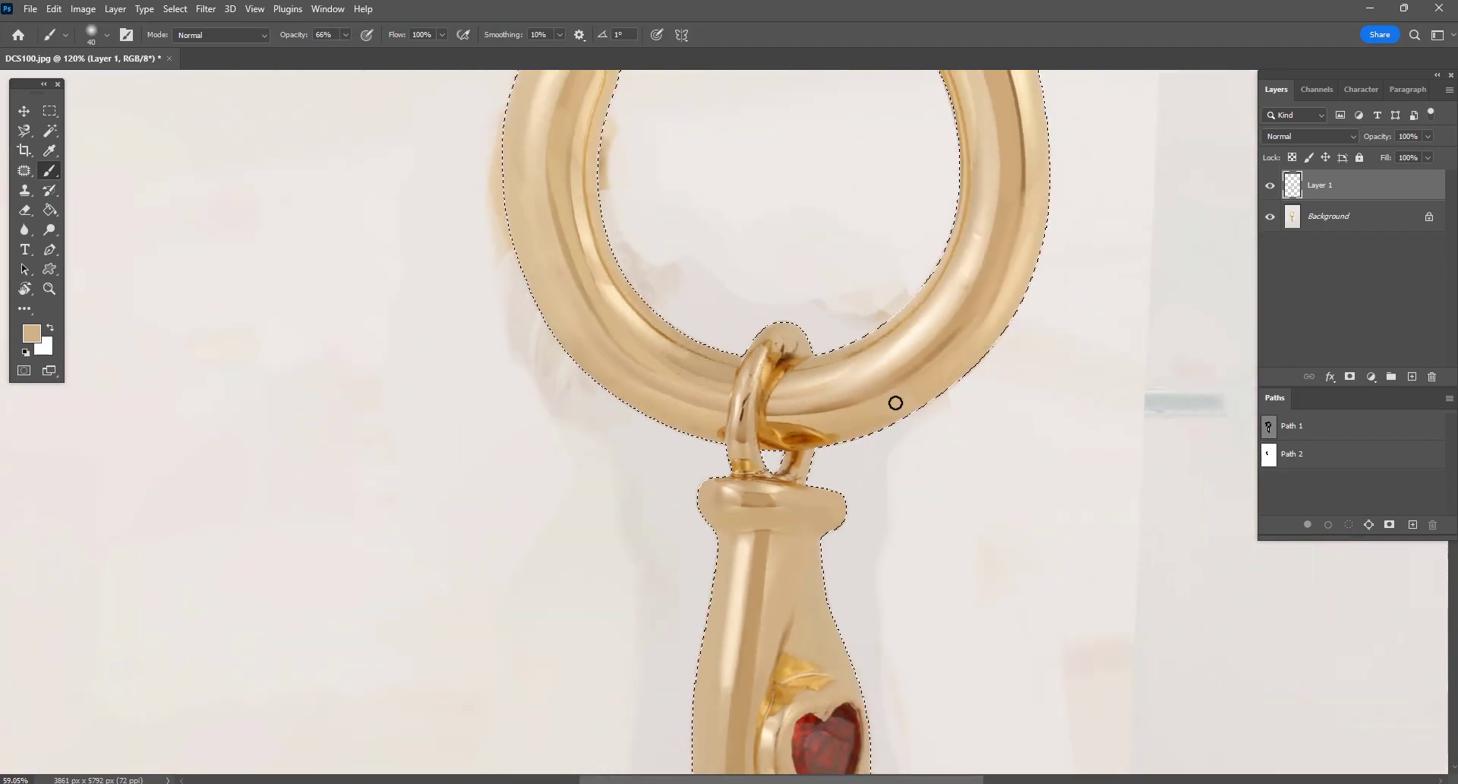
scroll(858, 427, up, 3)
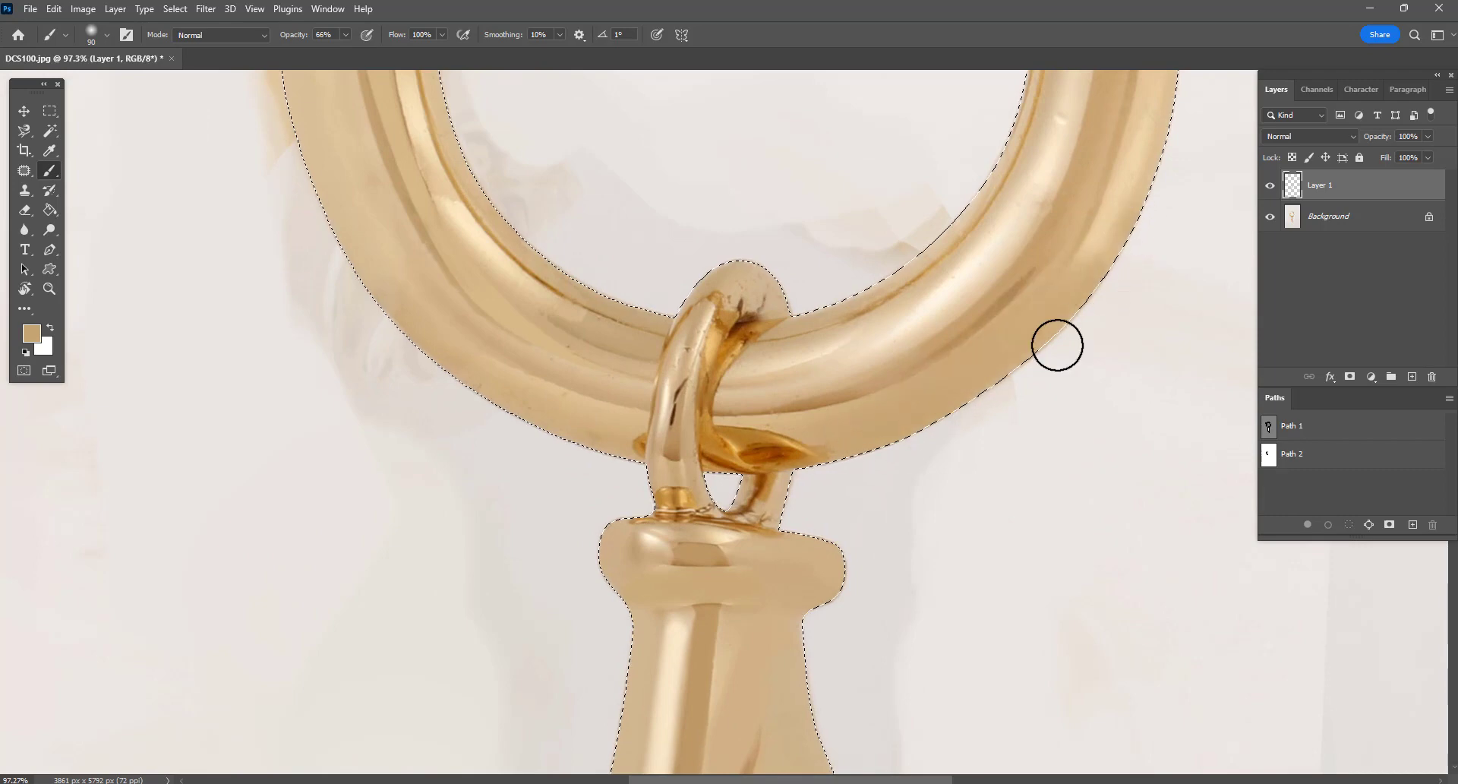
drag(1068, 342, 928, 537)
alt+click(1013, 341)
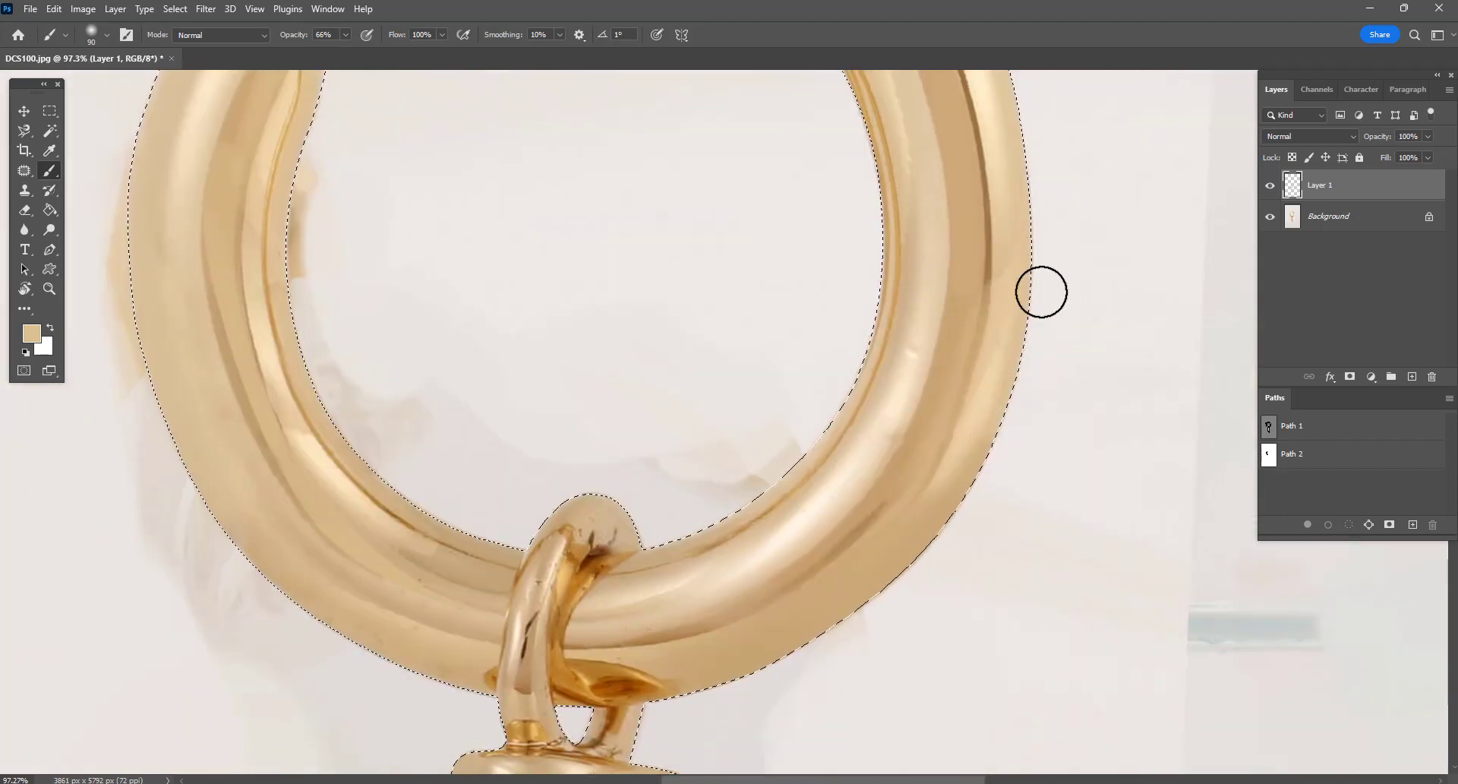
drag(1041, 294, 948, 597)
Soften the highlight along the hoop's lower right curve up to the connecting ring, using sampled tones and a 60 px brush
alt+click(868, 463)
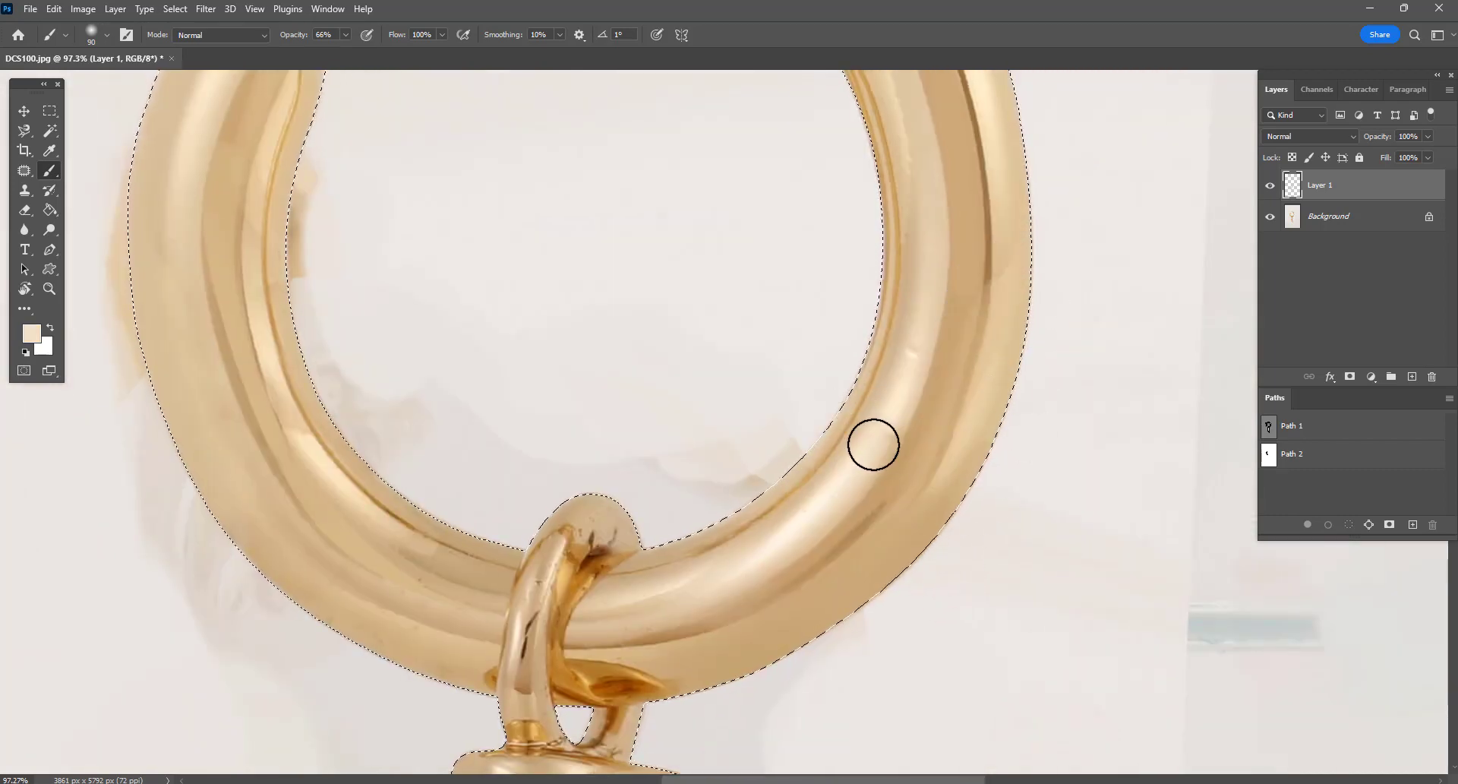
drag(794, 538, 730, 579)
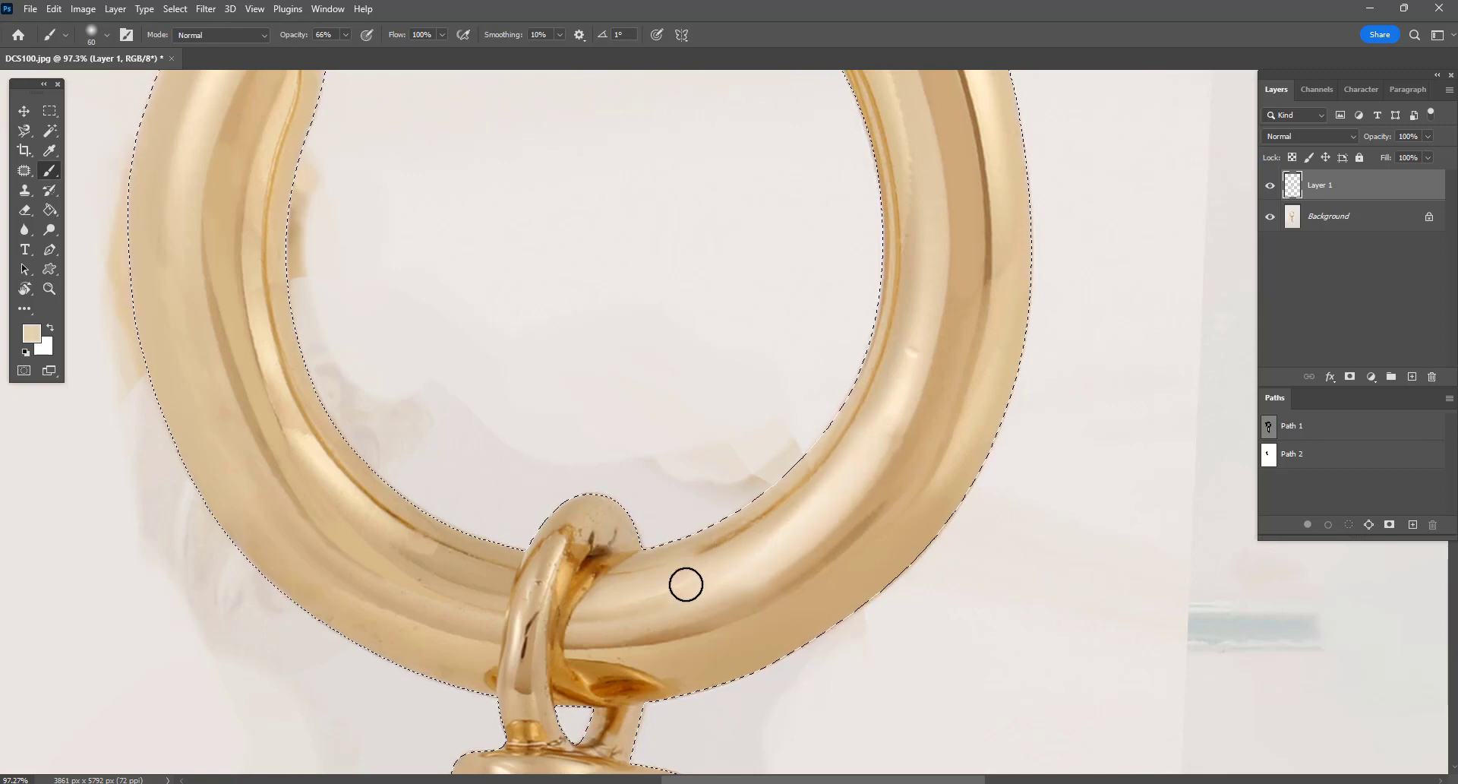
alt+click(664, 625)
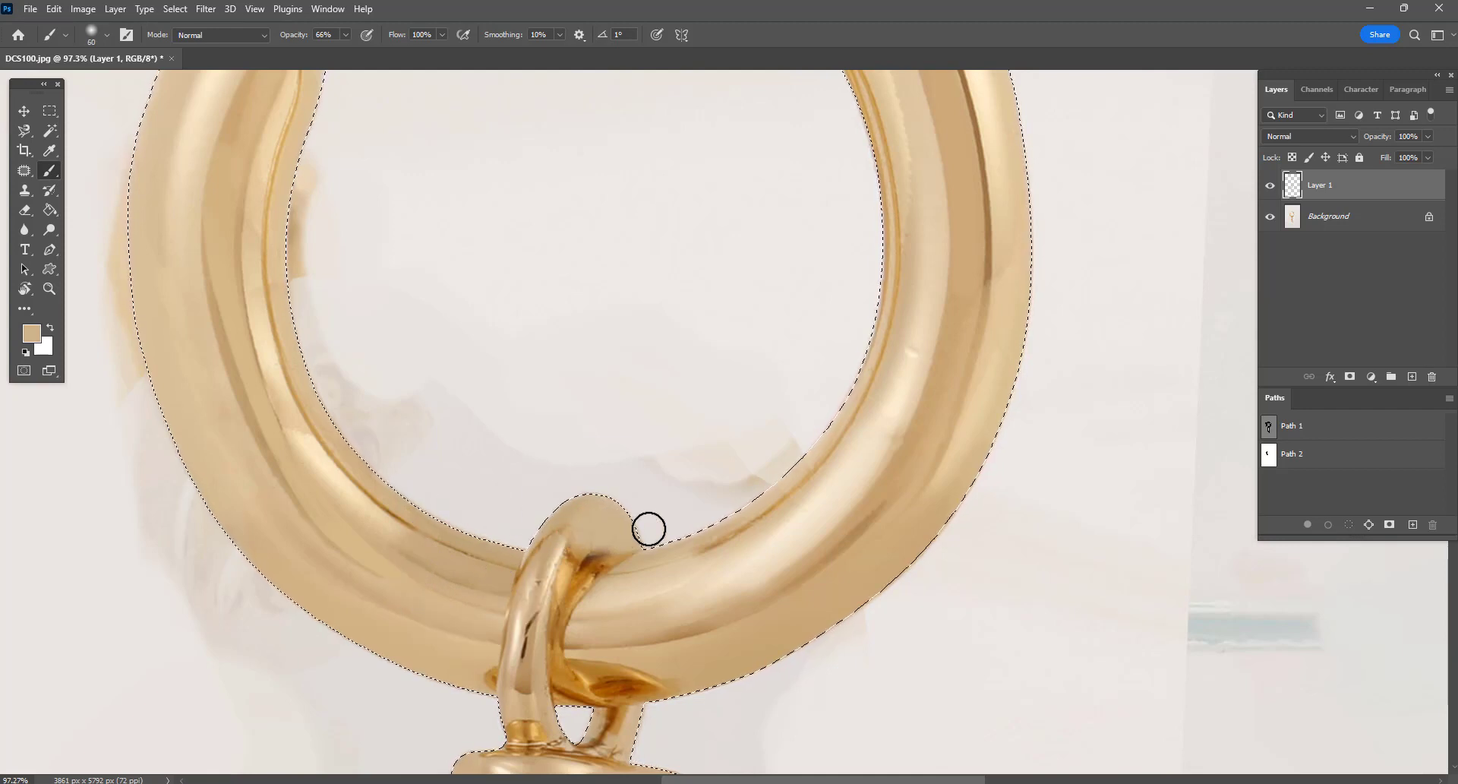
Paint over the dark reflections on the connecting ring with sampled gold and a 35 px brush
alt+click(563, 512)
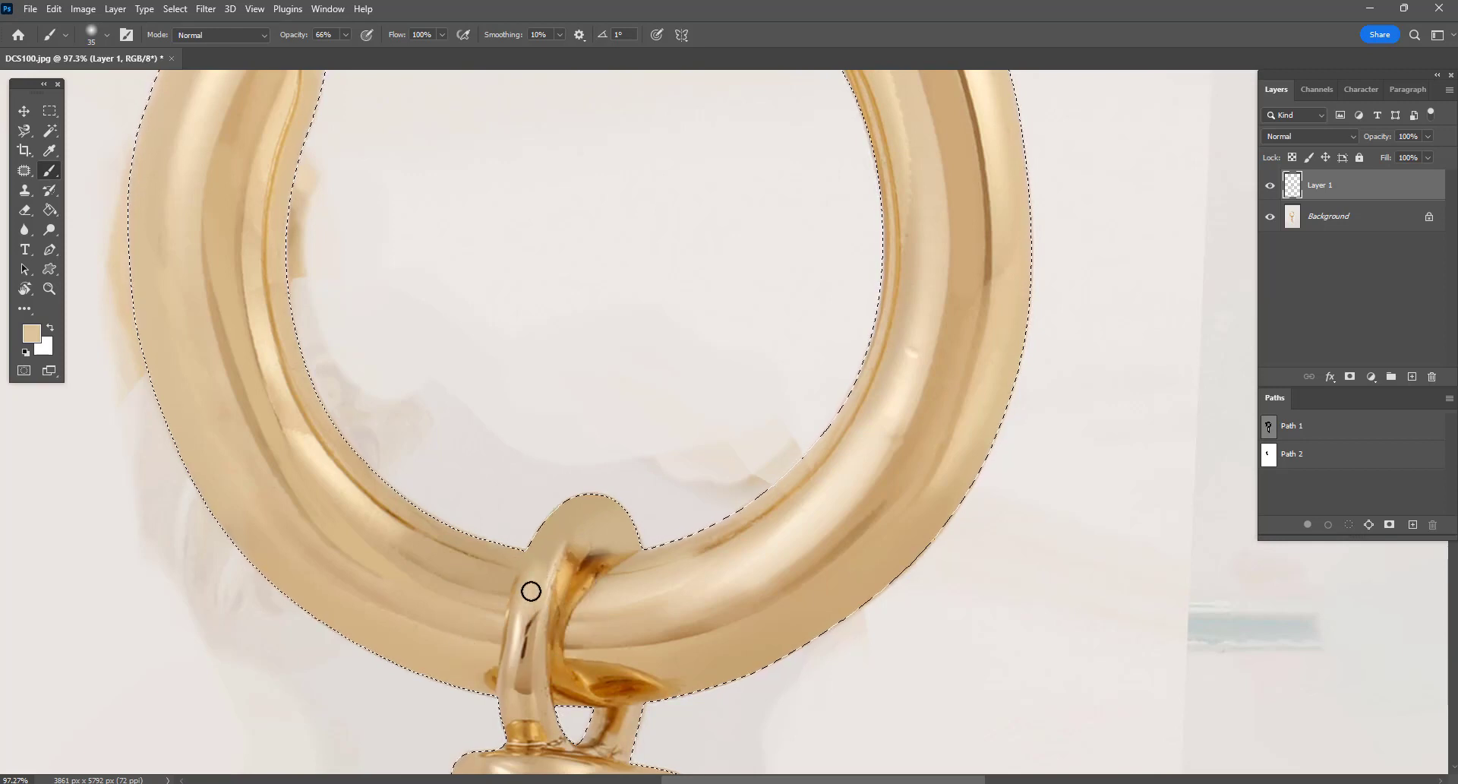
alt+click(545, 555)
alt+click(522, 645)
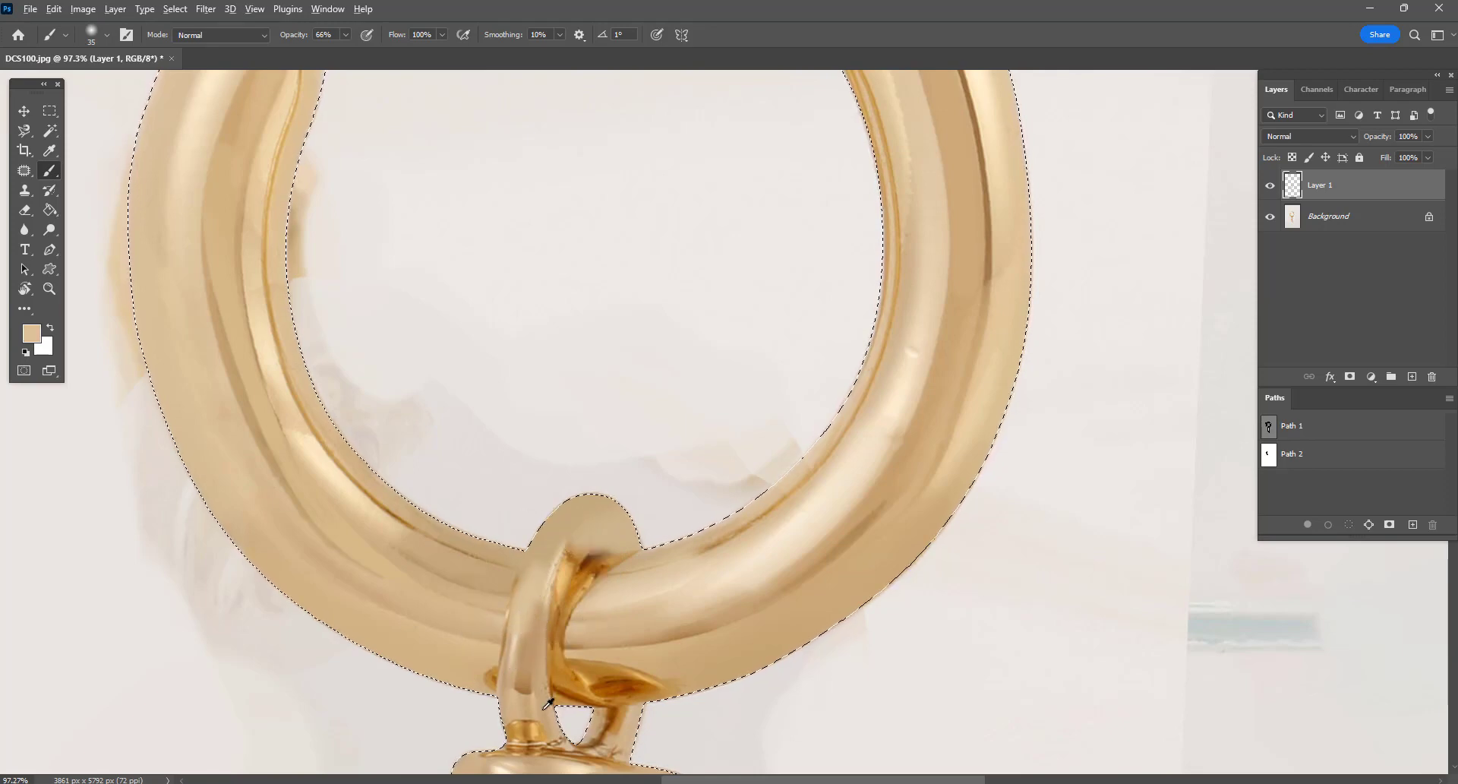
Merge Layer 1 with the Background and mask the merged layer with the earring selection
drag(348, 402, 458, 599)
drag(388, 260, 537, 573)
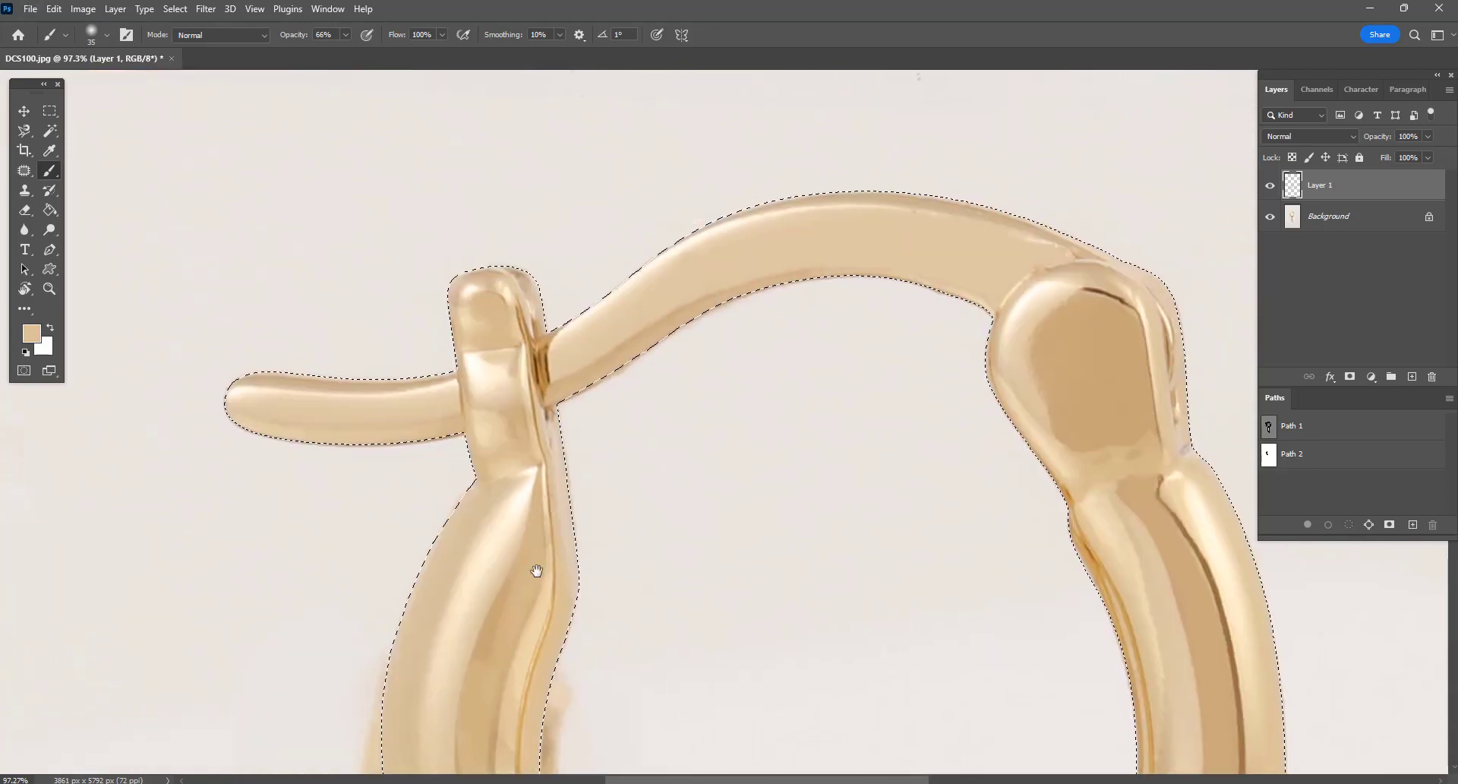
ctrl+drag(689, 307, 532, 151)
drag(819, 723, 785, 530)
drag(755, 310, 773, 483)
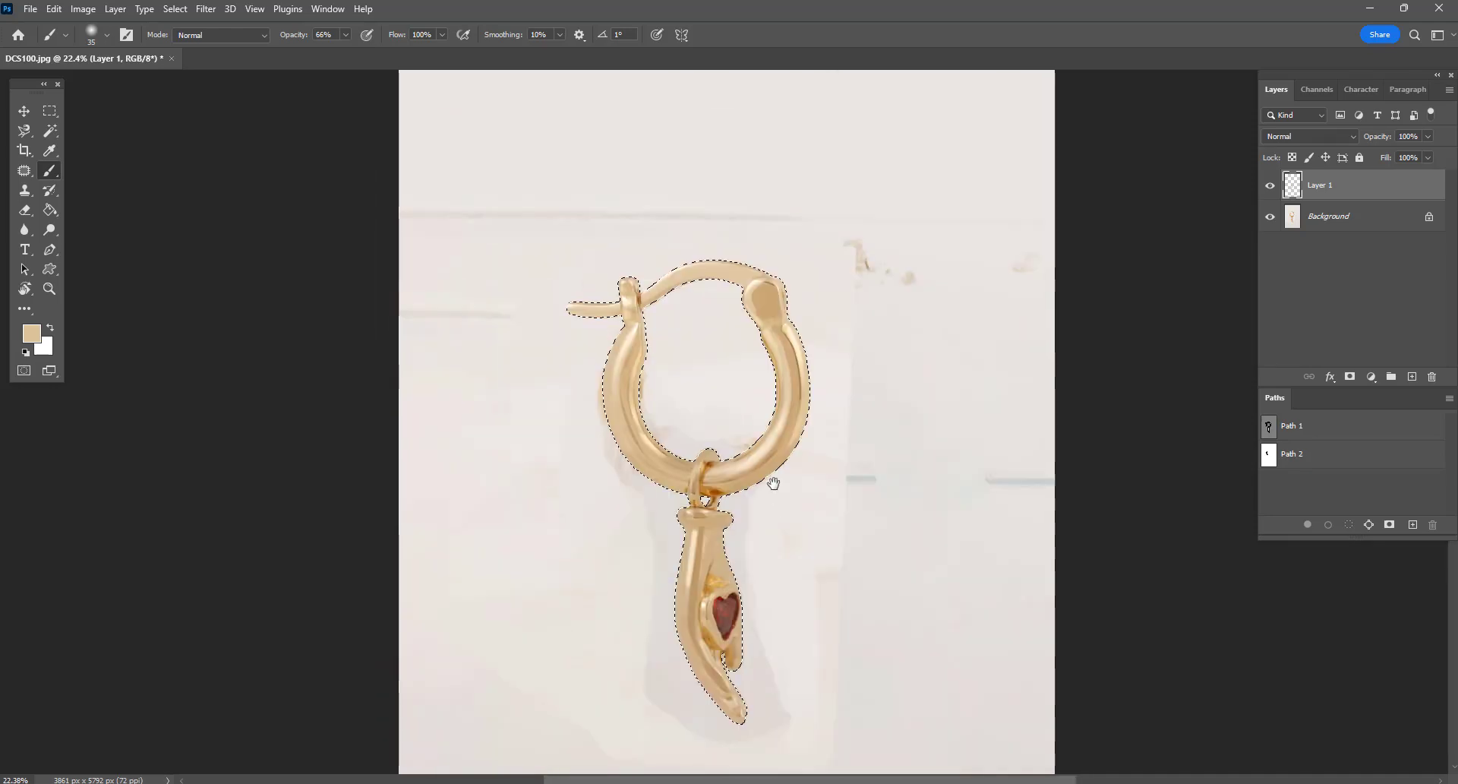
key(ctrl+e)
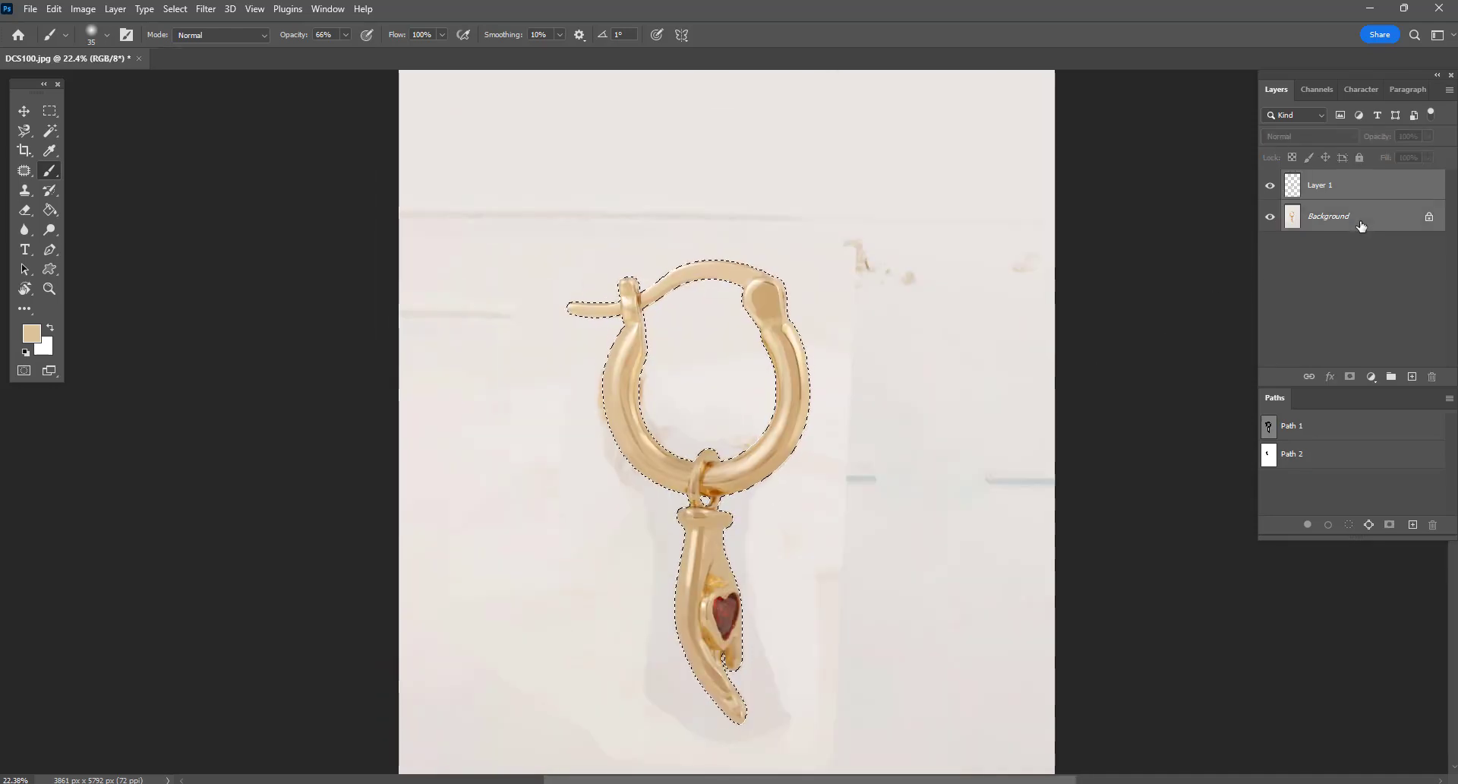
click(1351, 377)
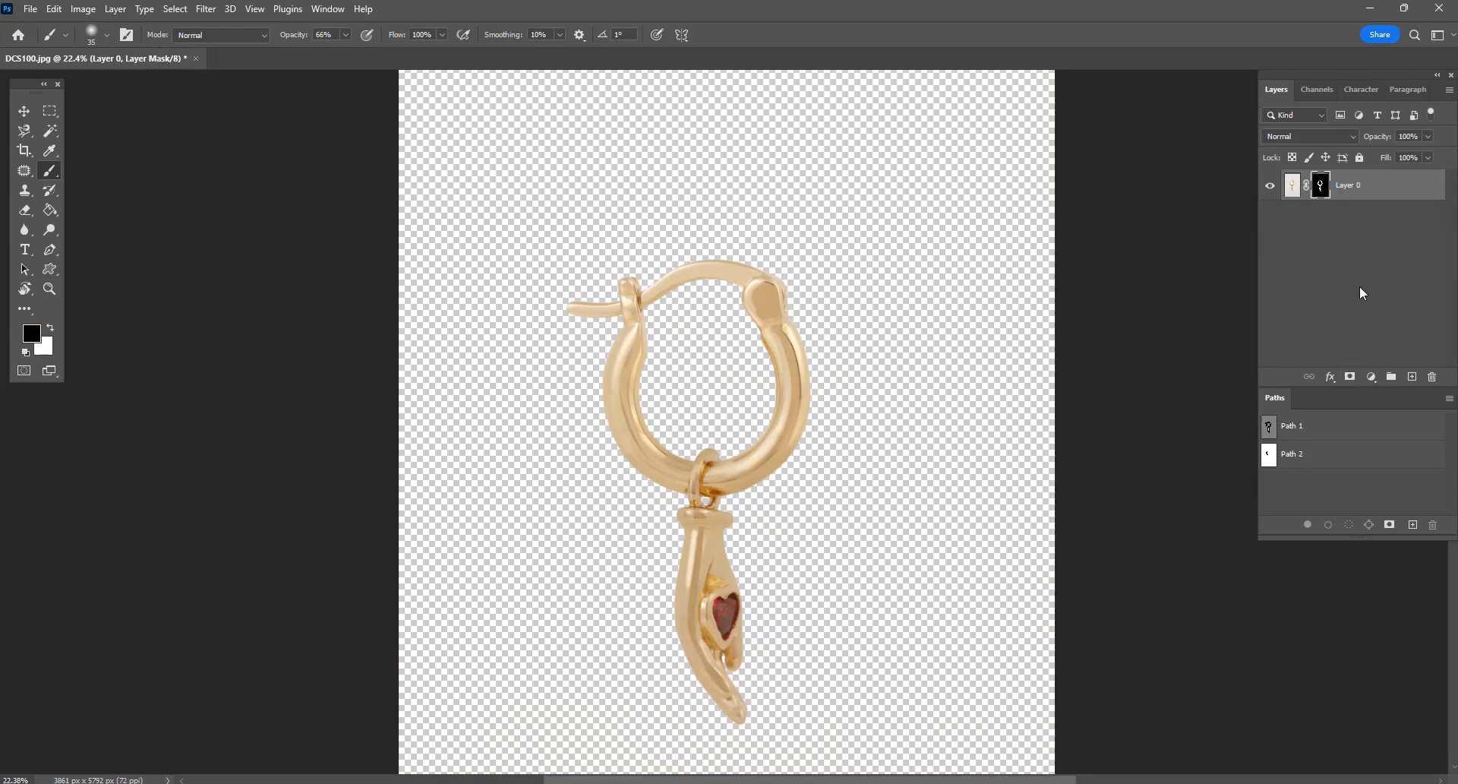
Add a white (ffffff) Solid Color fill layer beneath the masked earring
ctrl+click(1412, 377)
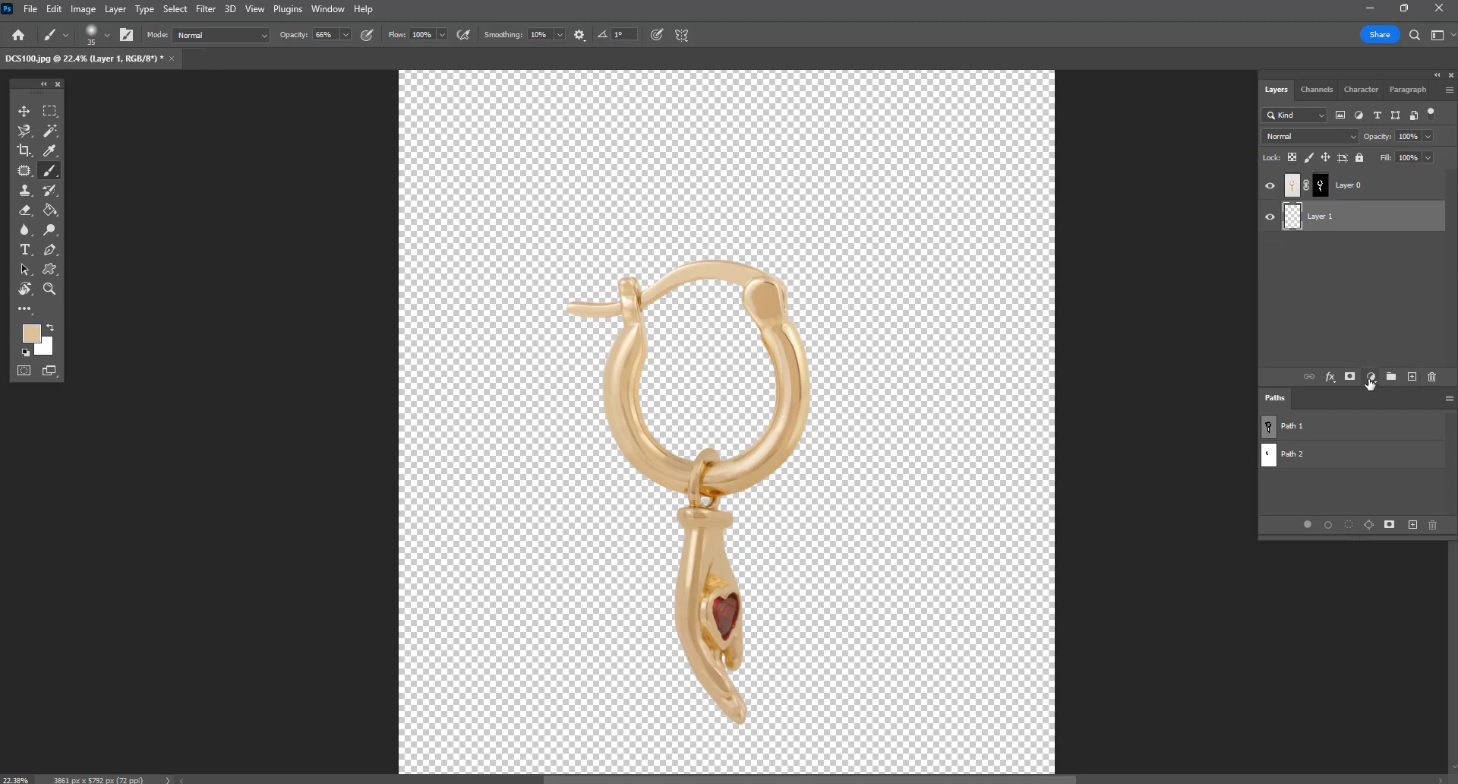
click(1370, 378)
click(1367, 396)
drag(542, 394, 371, 265)
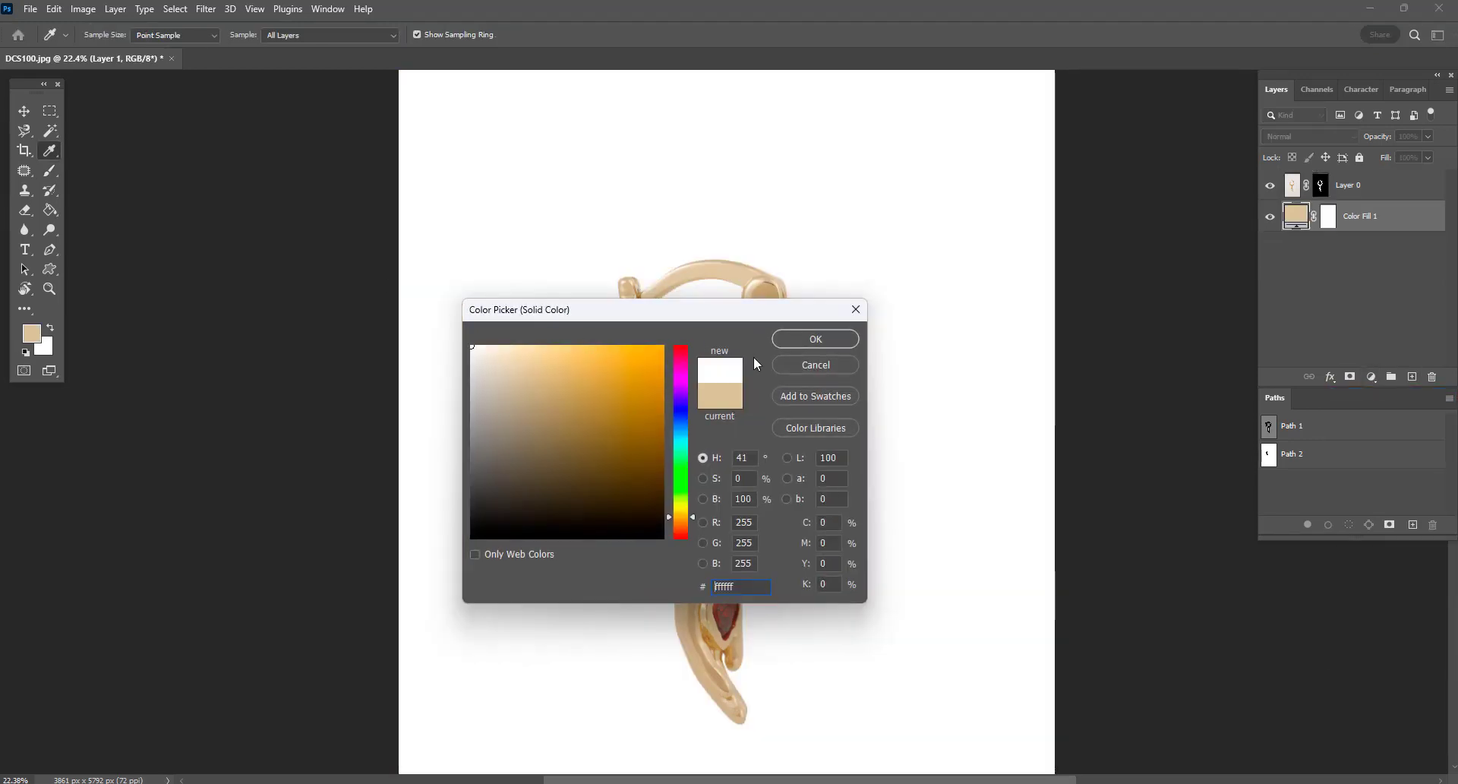
key(Return)
key(b)
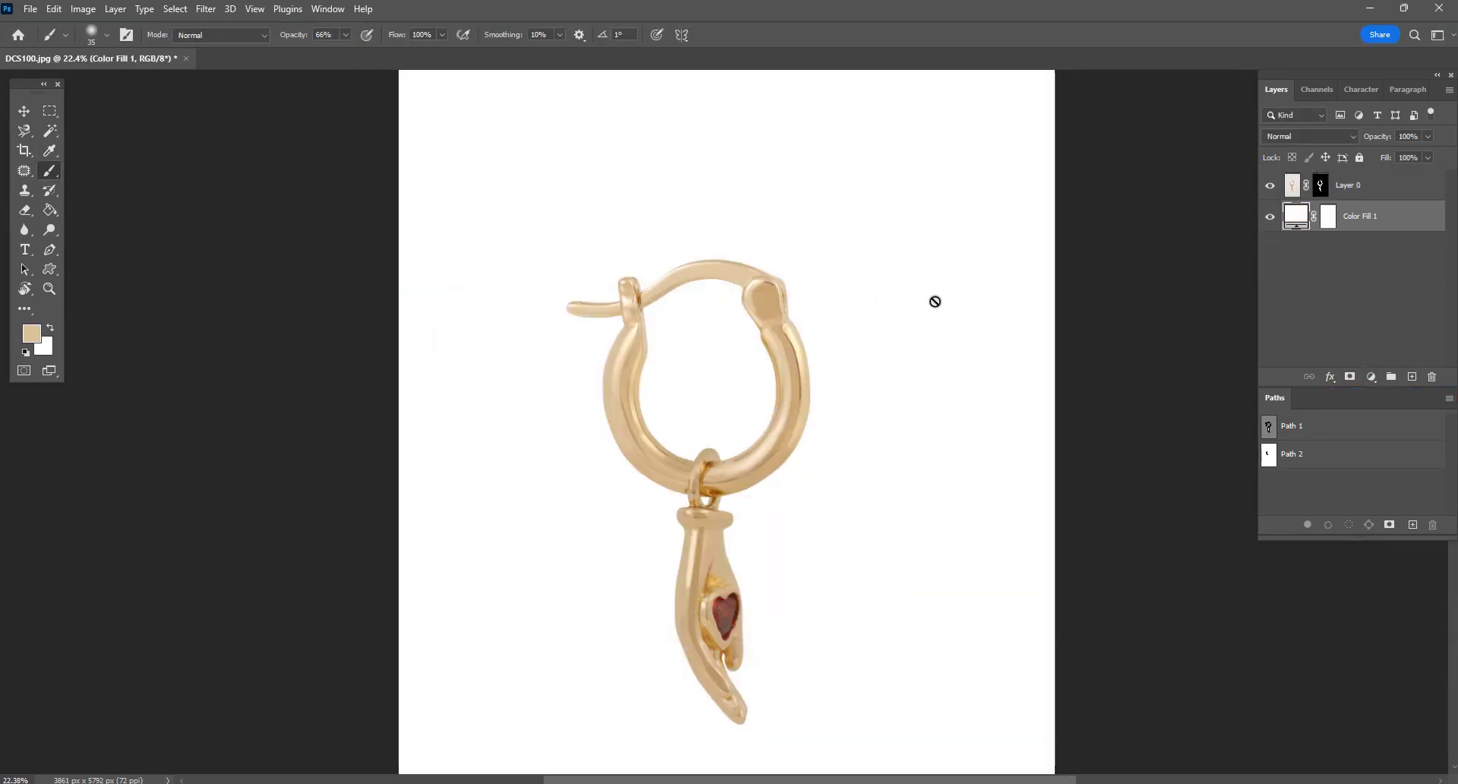
Load Layer 0's mask as a selection and add a Color Balance adjustment limited to the earring
click(1322, 185)
ctrl+click(1322, 187)
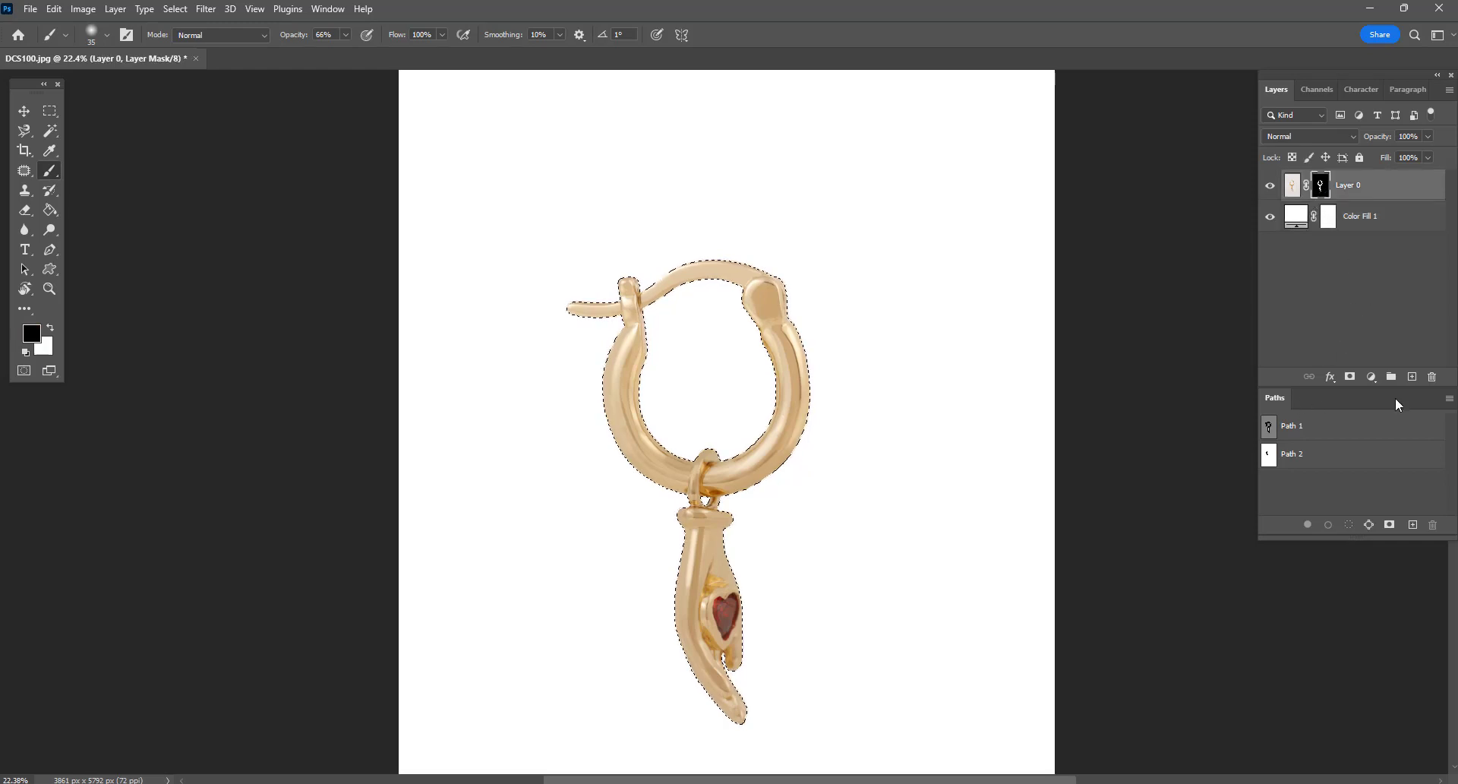
click(1372, 376)
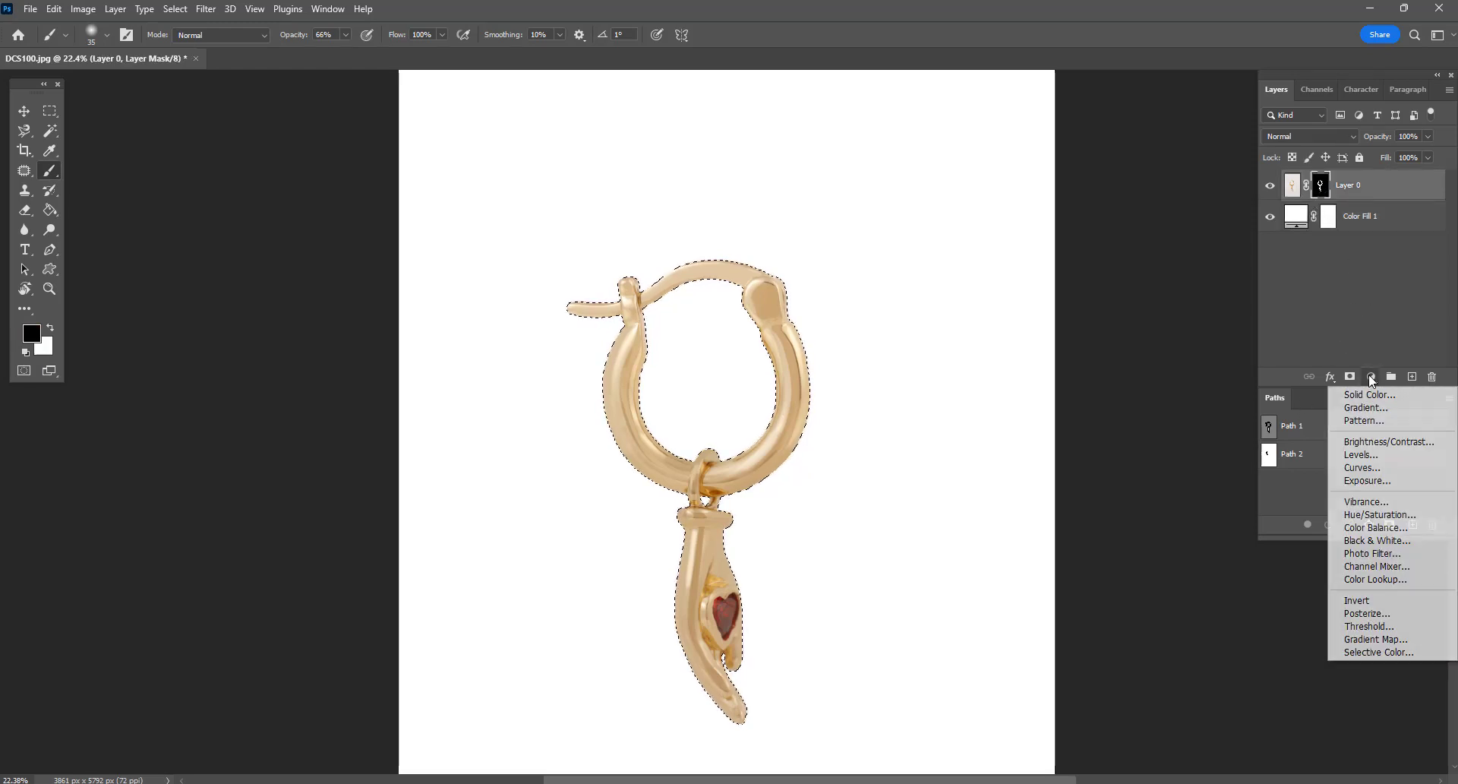
click(1376, 527)
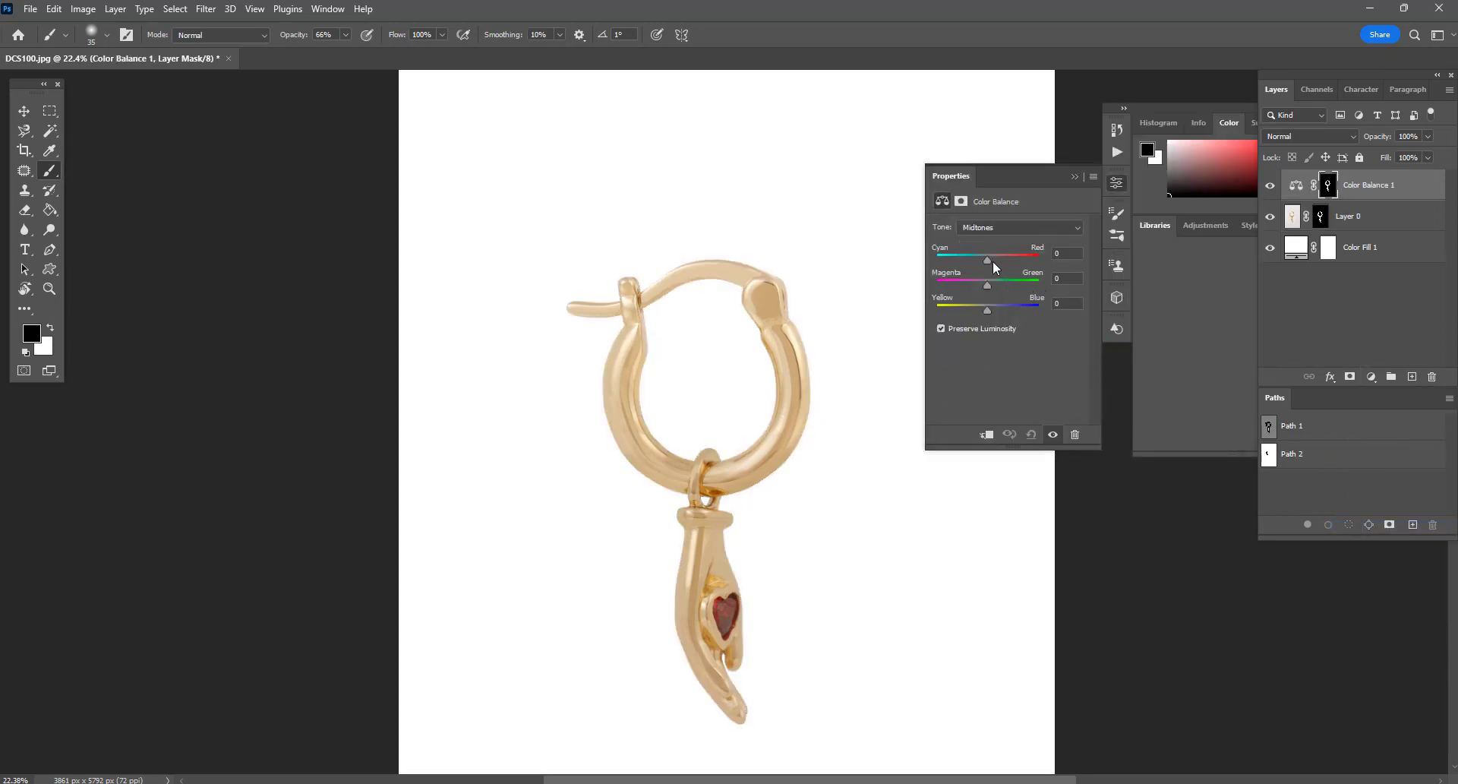
Shift the Color Balance midtones to give the earring a richer yellow gold tone
drag(991, 259, 993, 292)
click(988, 285)
click(1336, 108)
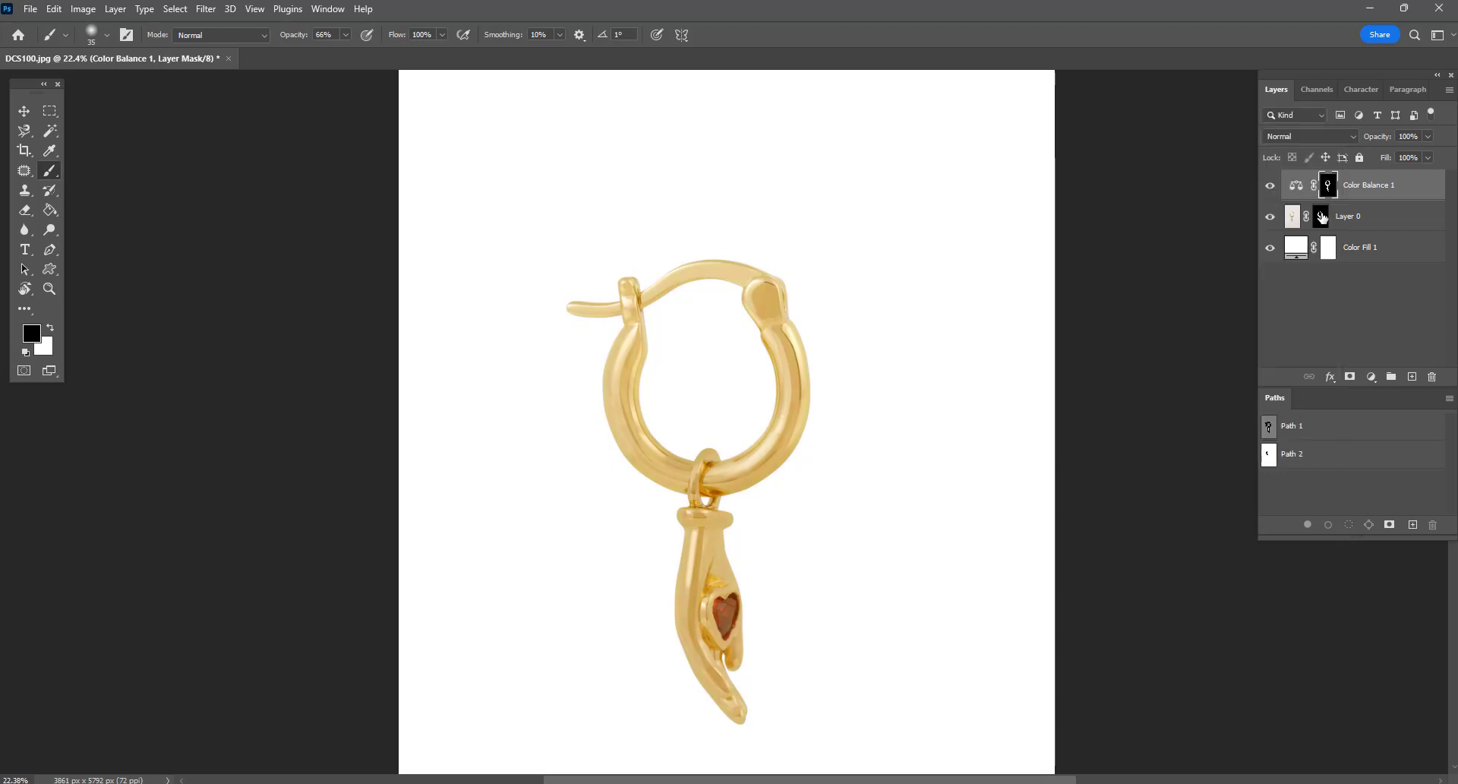
Compare the earring with and without the Color Balance adjustment and duplicate Layer 0
click(1270, 186)
click(1270, 188)
click(1270, 190)
click(1270, 190)
scroll(804, 255, down, 1)
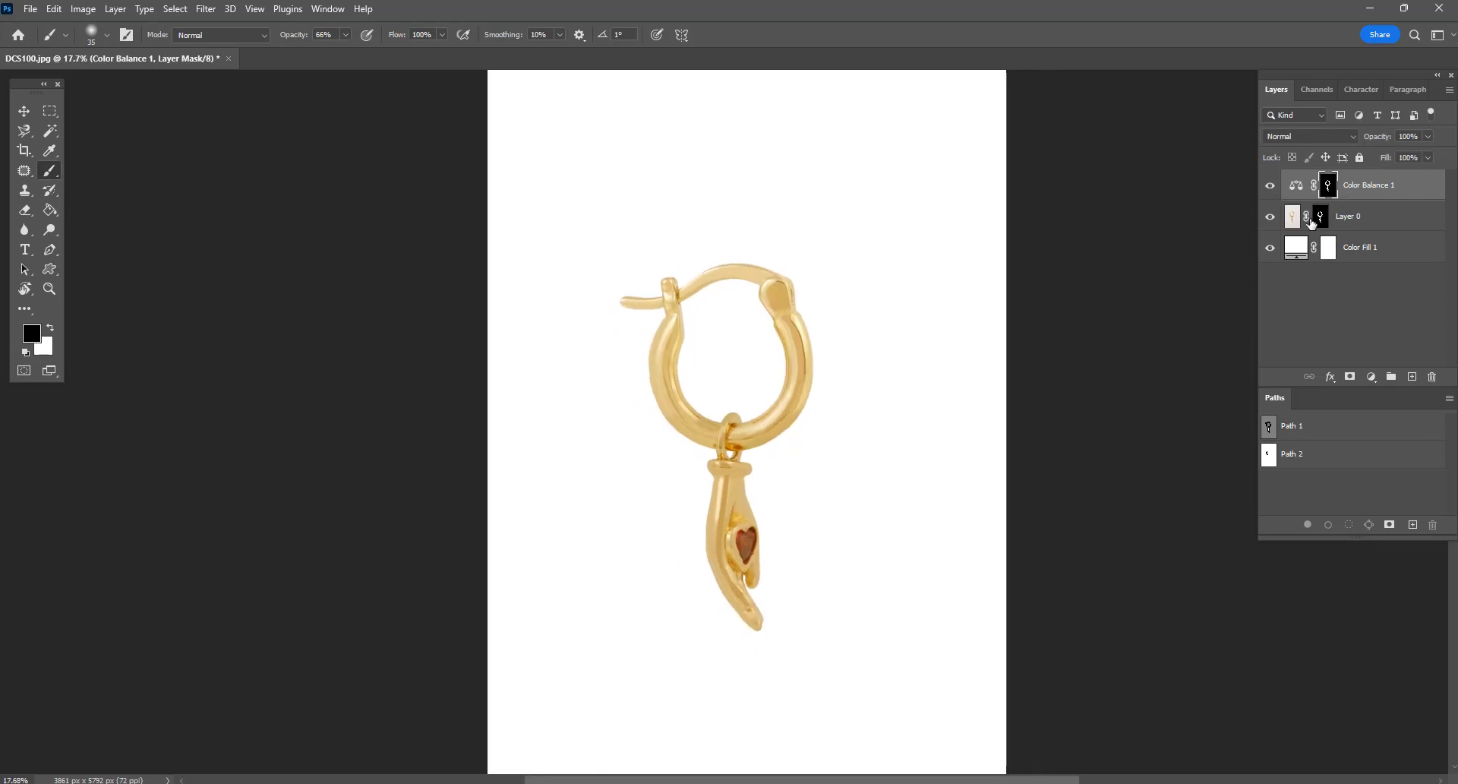
alt+click(1271, 251)
alt+click(1271, 250)
drag(1341, 221, 1413, 377)
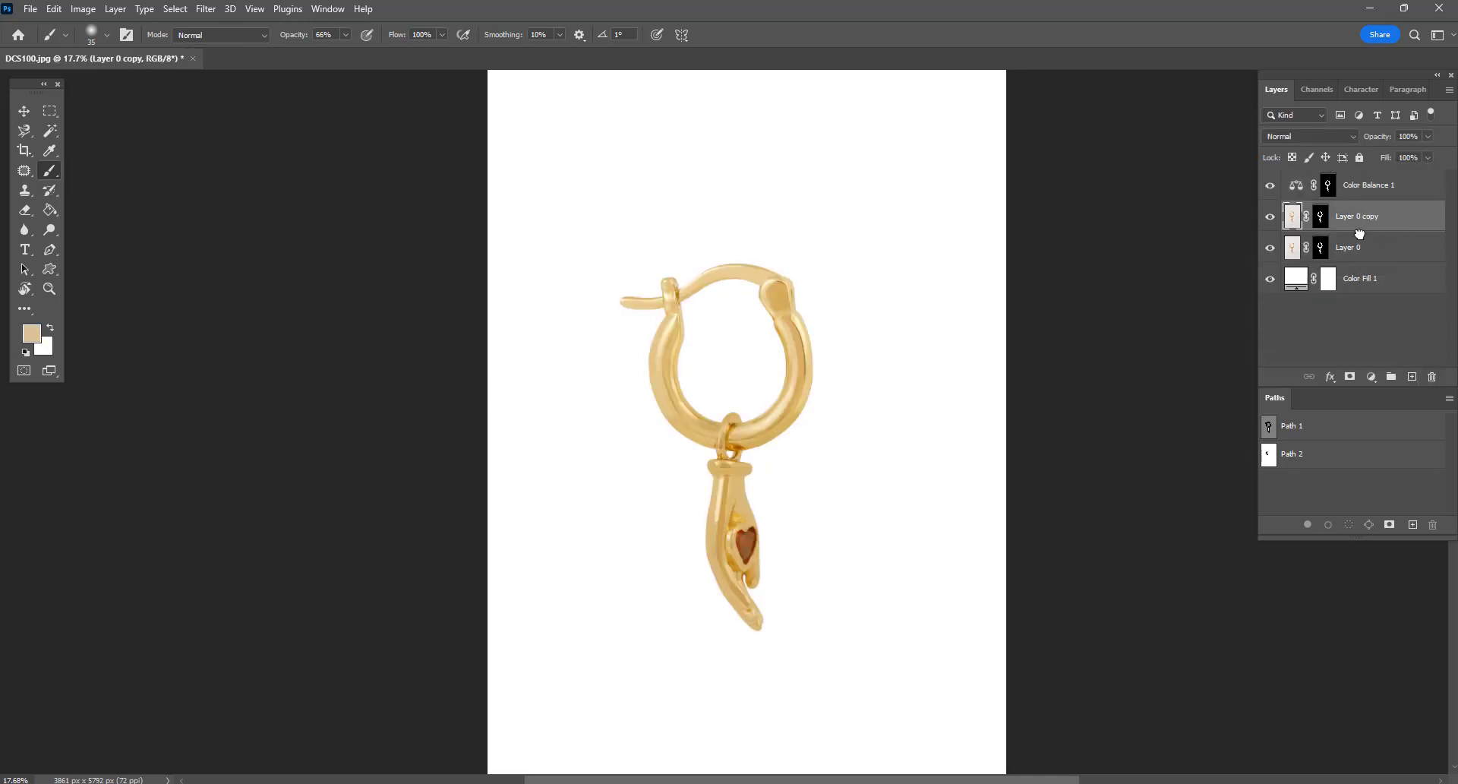
Move Layer 0 copy beneath the Color Fill 1 layer and delete its layer mask
drag(1363, 231, 1342, 302)
right_click(1323, 284)
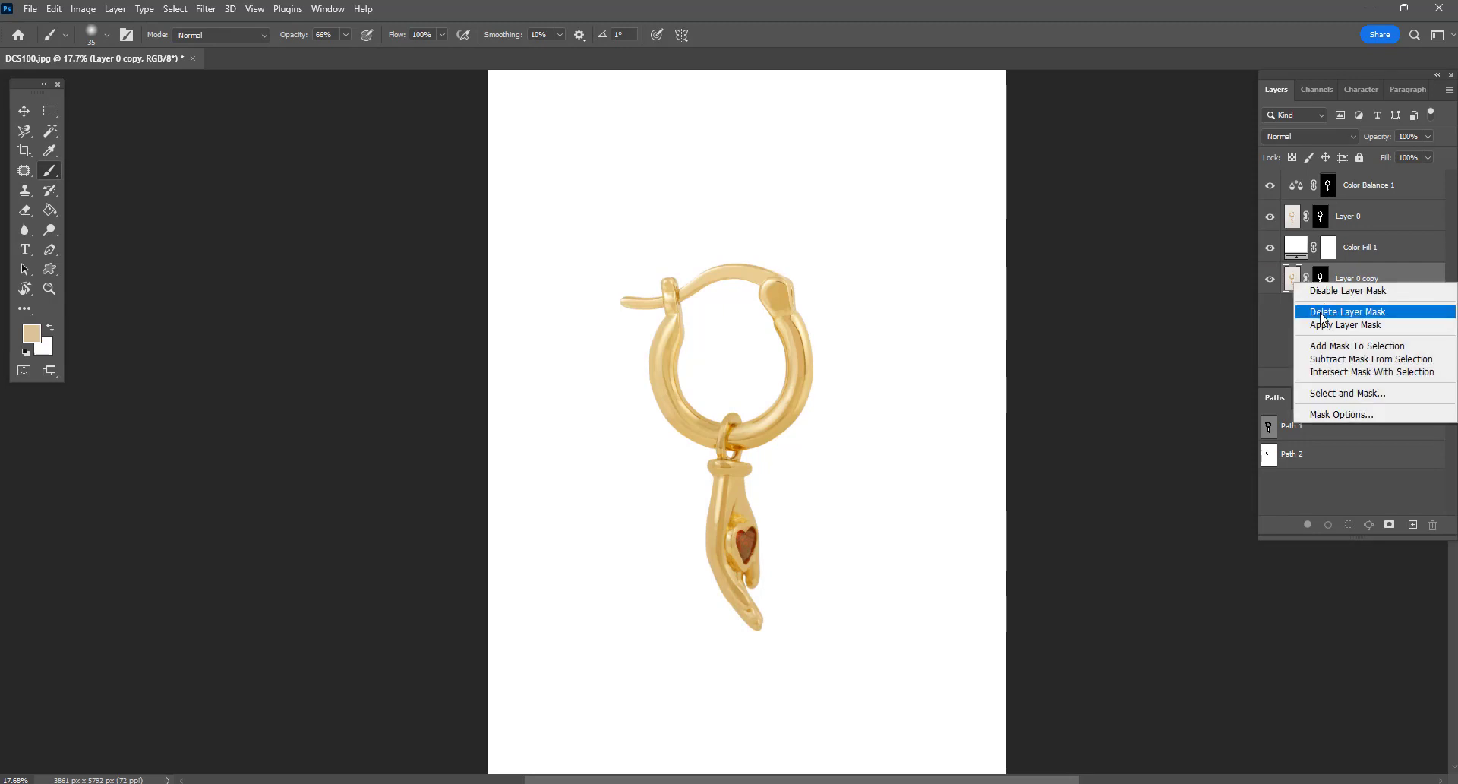
click(1358, 305)
Compare the unmasked Layer 0 copy on its own with the finished earring on white
alt+click(1269, 281)
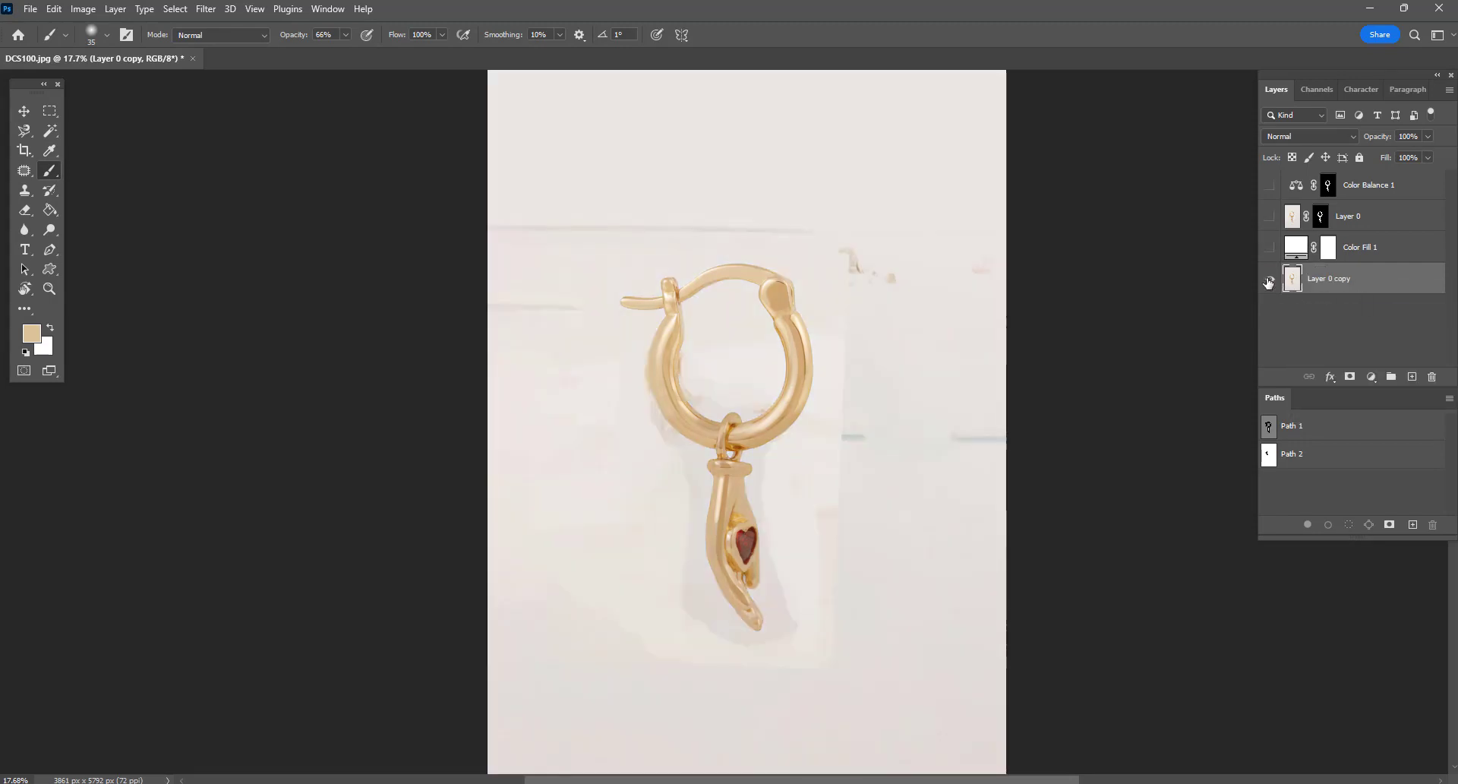
alt+click(1270, 281)
alt+click(1270, 281)
alt+click(1269, 281)
alt+click(1269, 281)
alt+click(1269, 281)
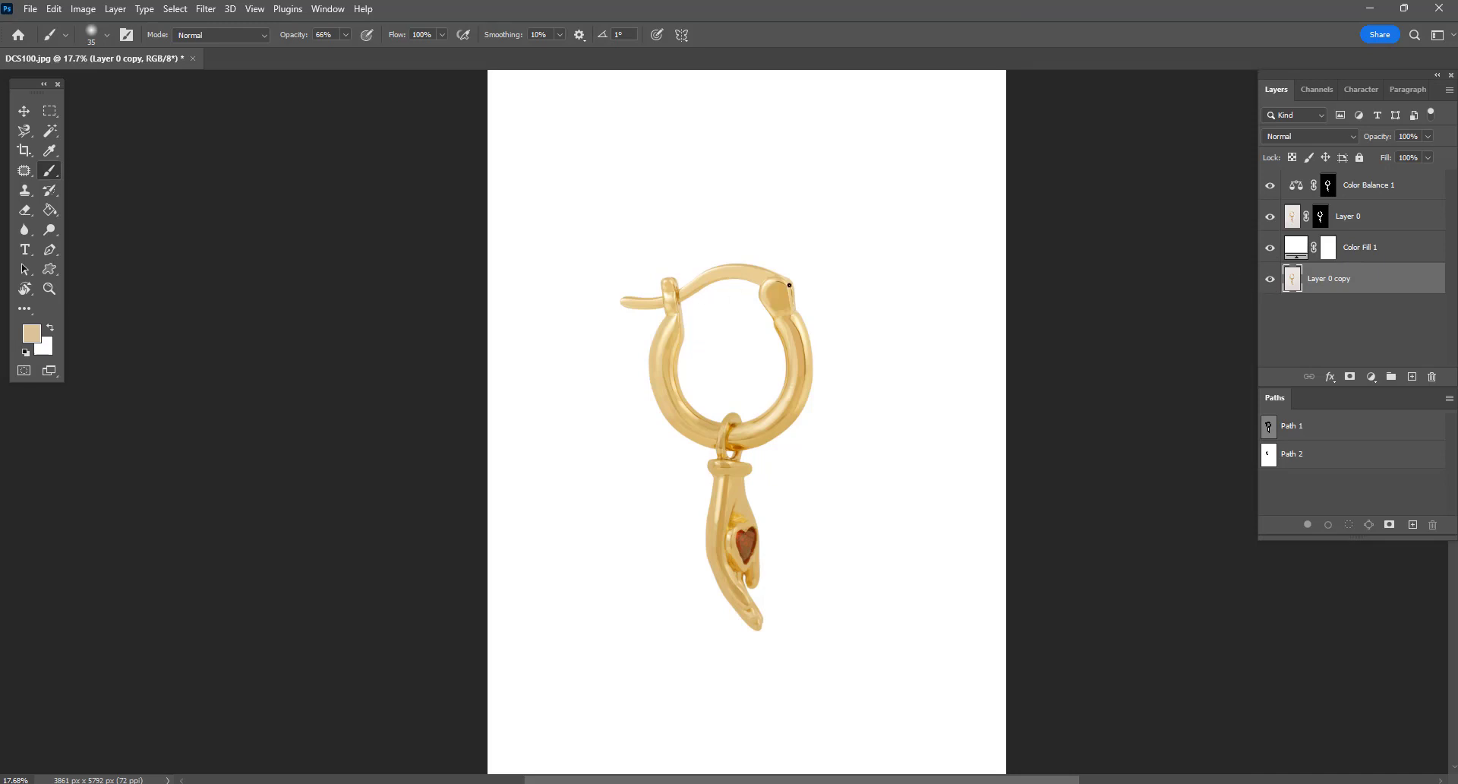
Save the document to the Desktop as DCS100 in Photoshop (PSD) format with Maximize Compatibility on
key(ctrl+shift+s)
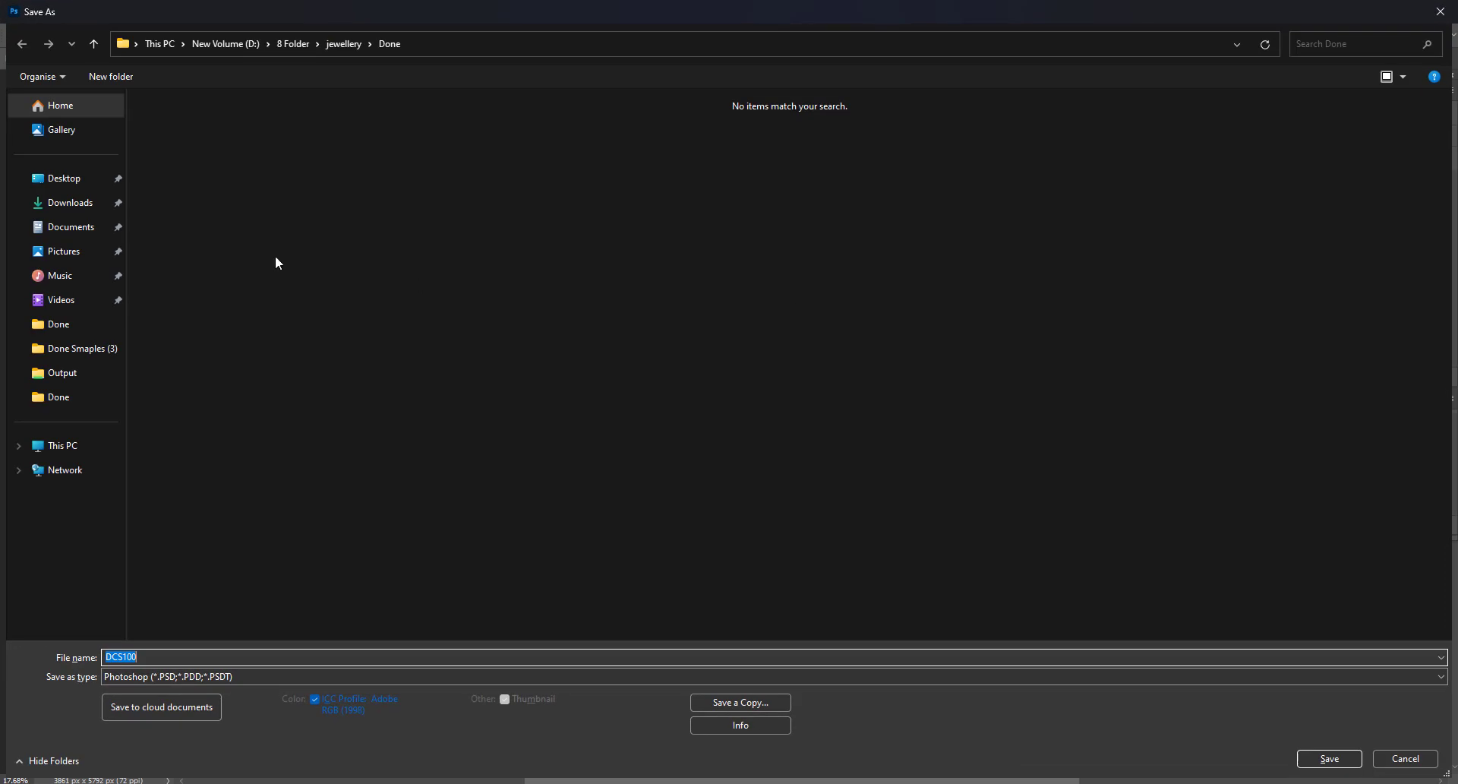
click(54, 181)
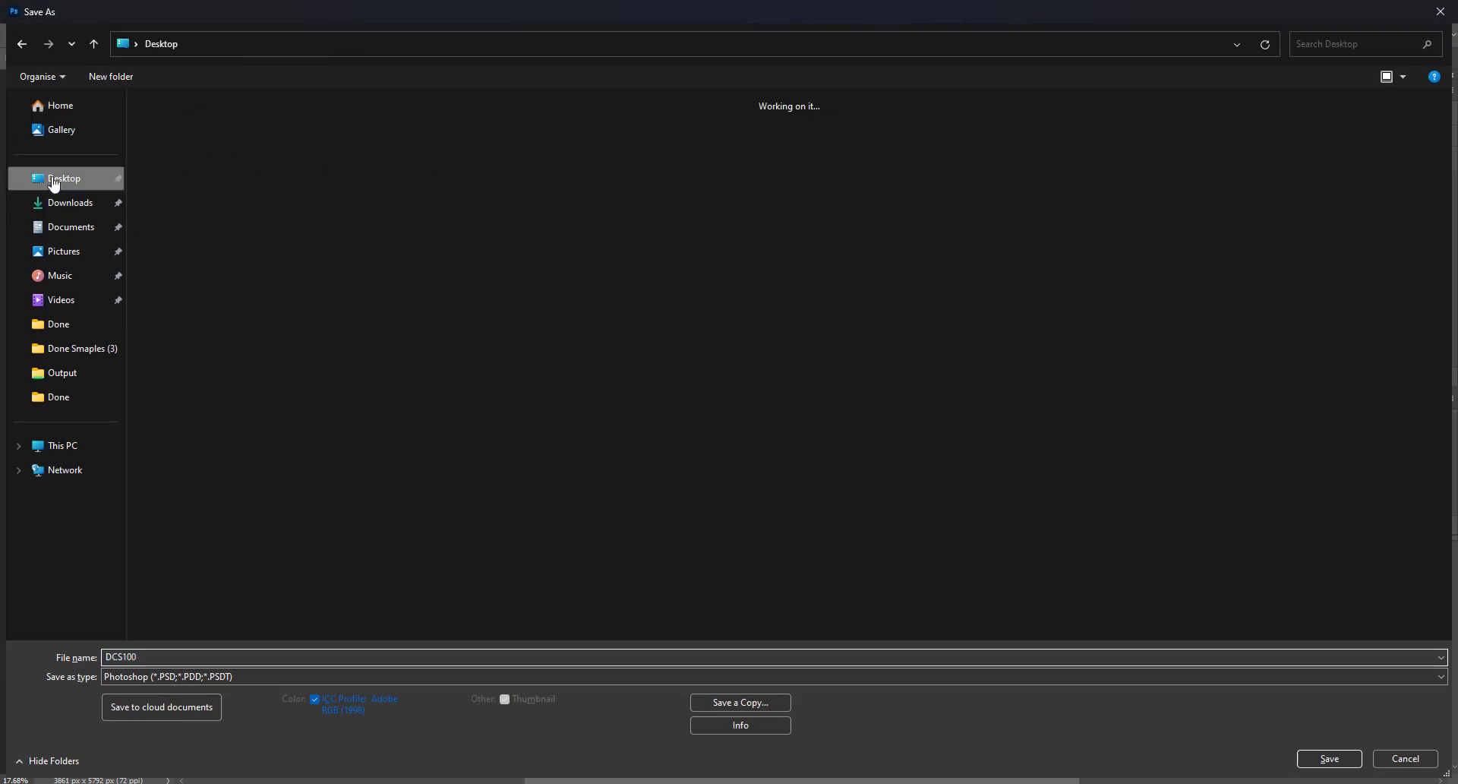
click(270, 675)
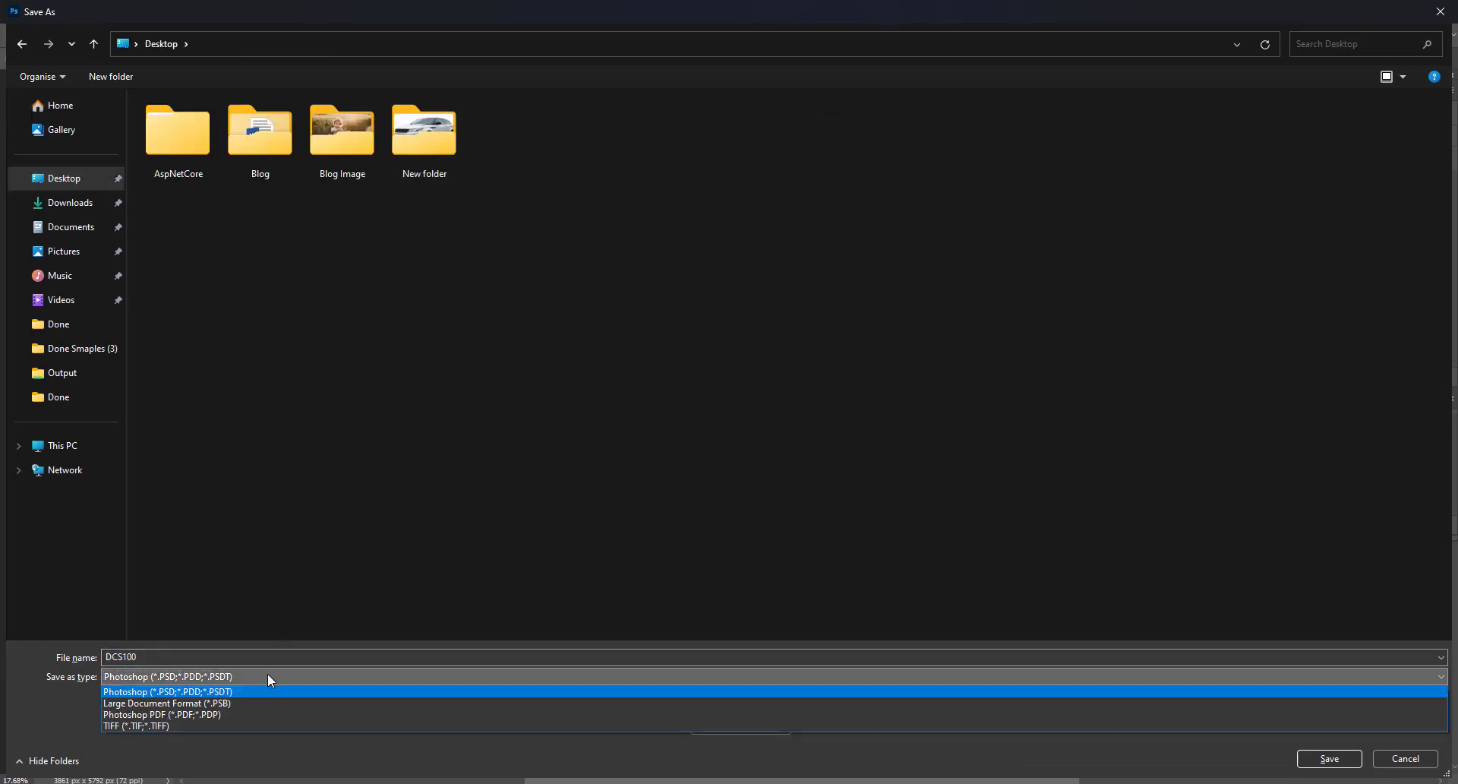
click(267, 677)
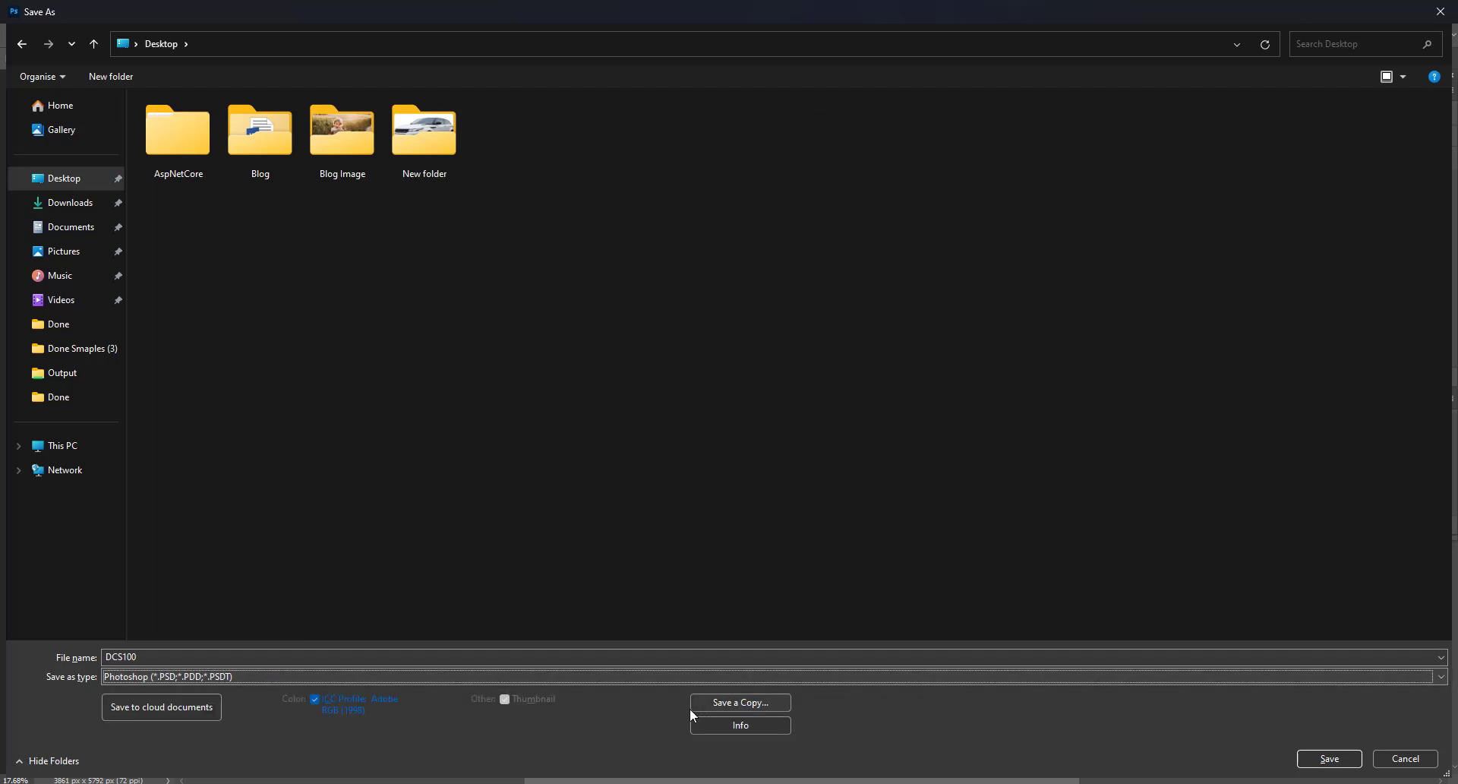
click(1329, 758)
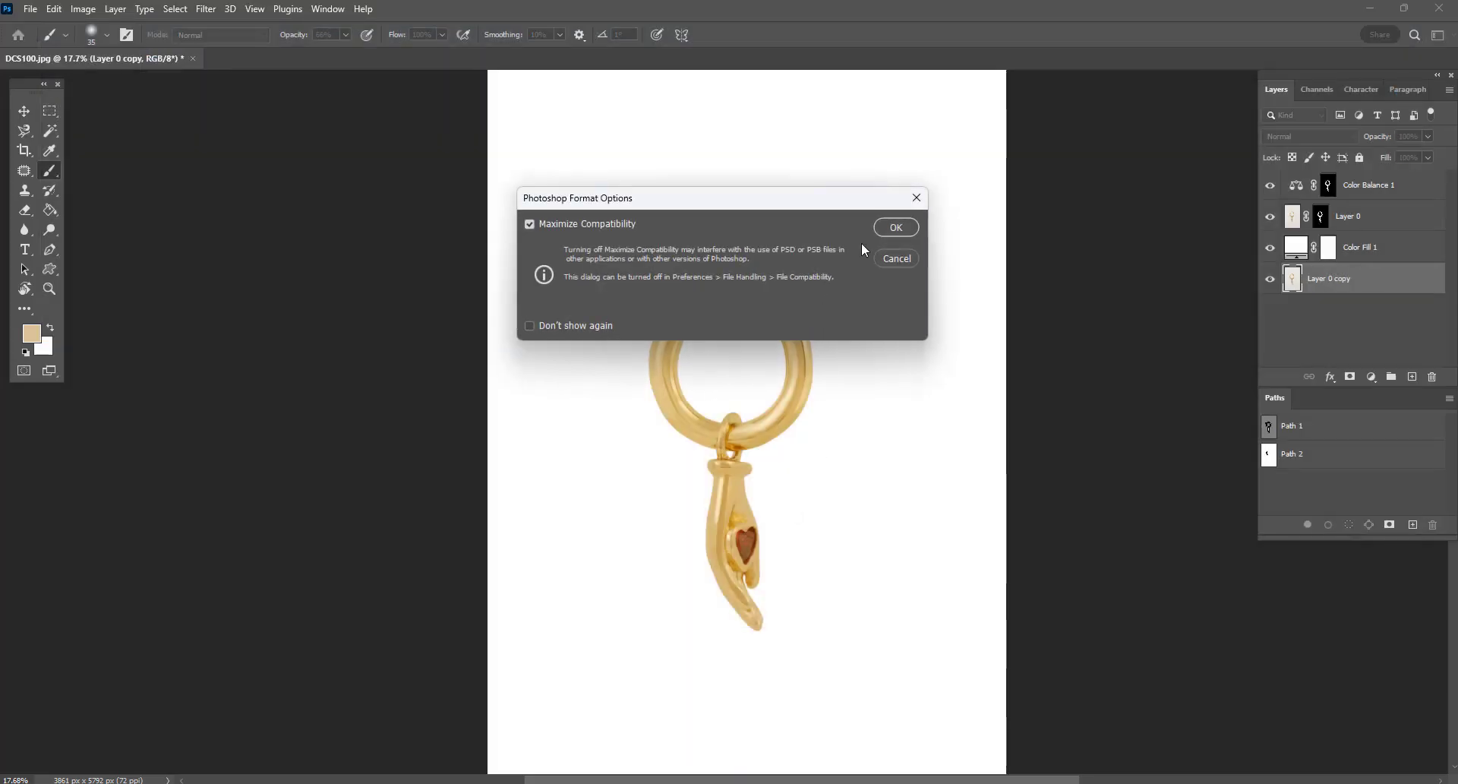
click(894, 227)
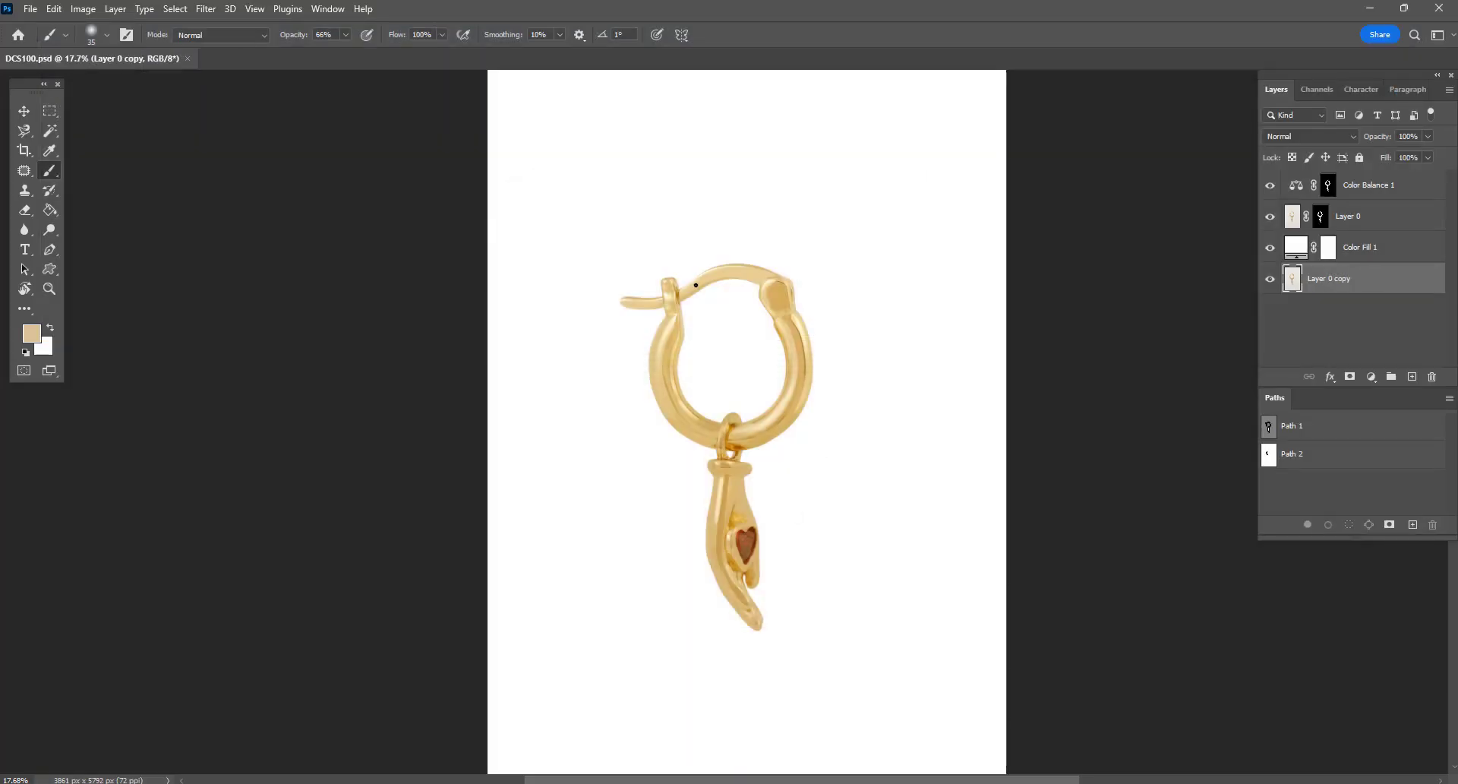